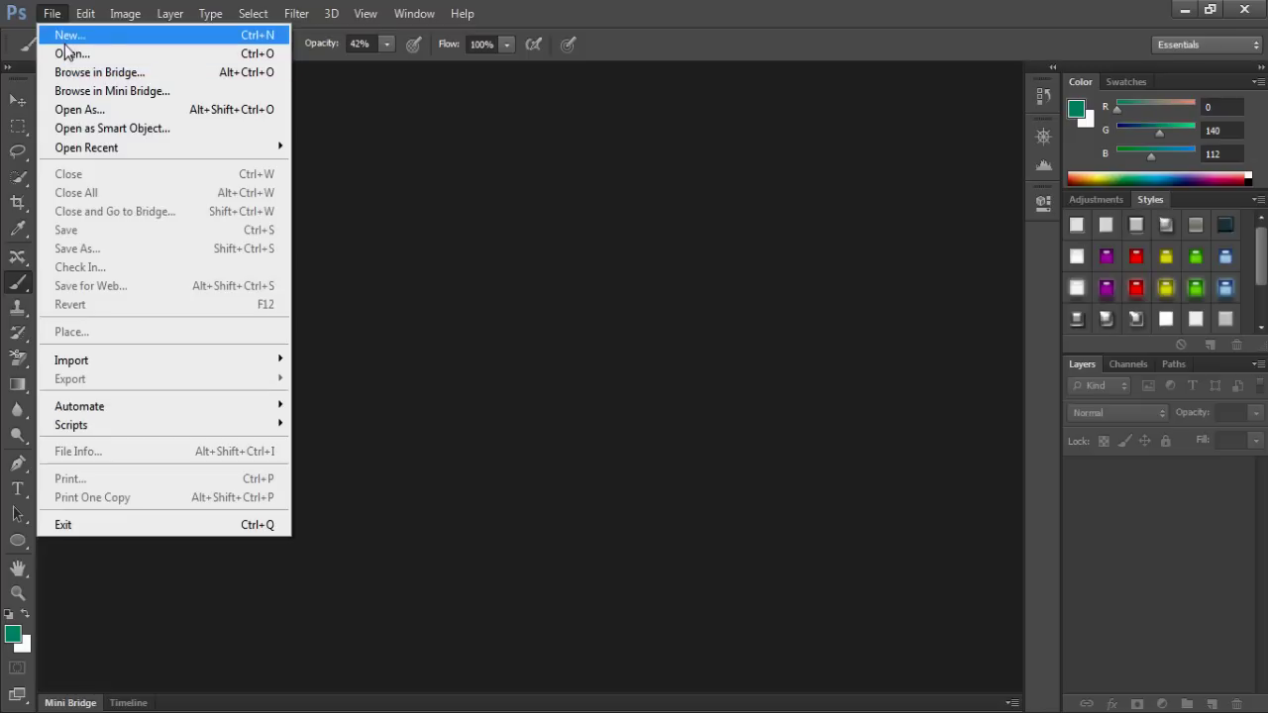
- Open the Woman-White-Shirt JPEG image from the desktop folder
{"action": "left_click", "coordinate": [80, 55]}
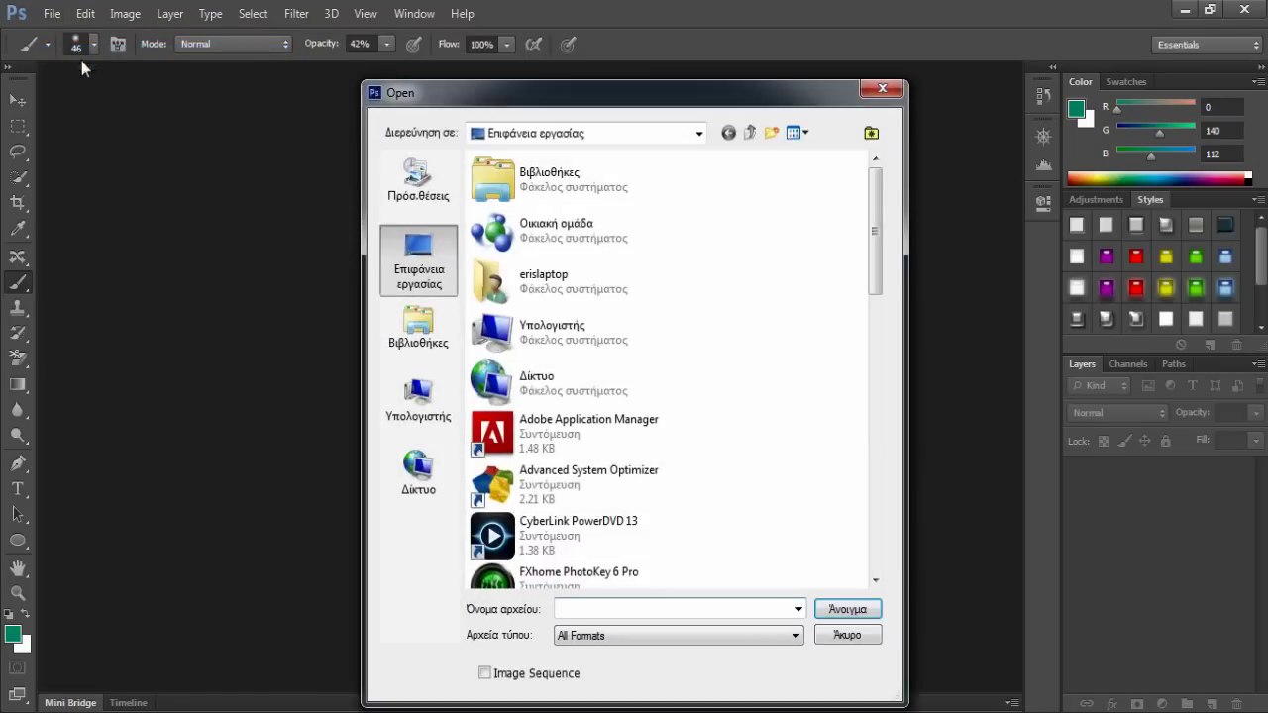
{"action": "left_click_drag", "start_coordinate": [873, 192], "coordinate": [879, 515]}
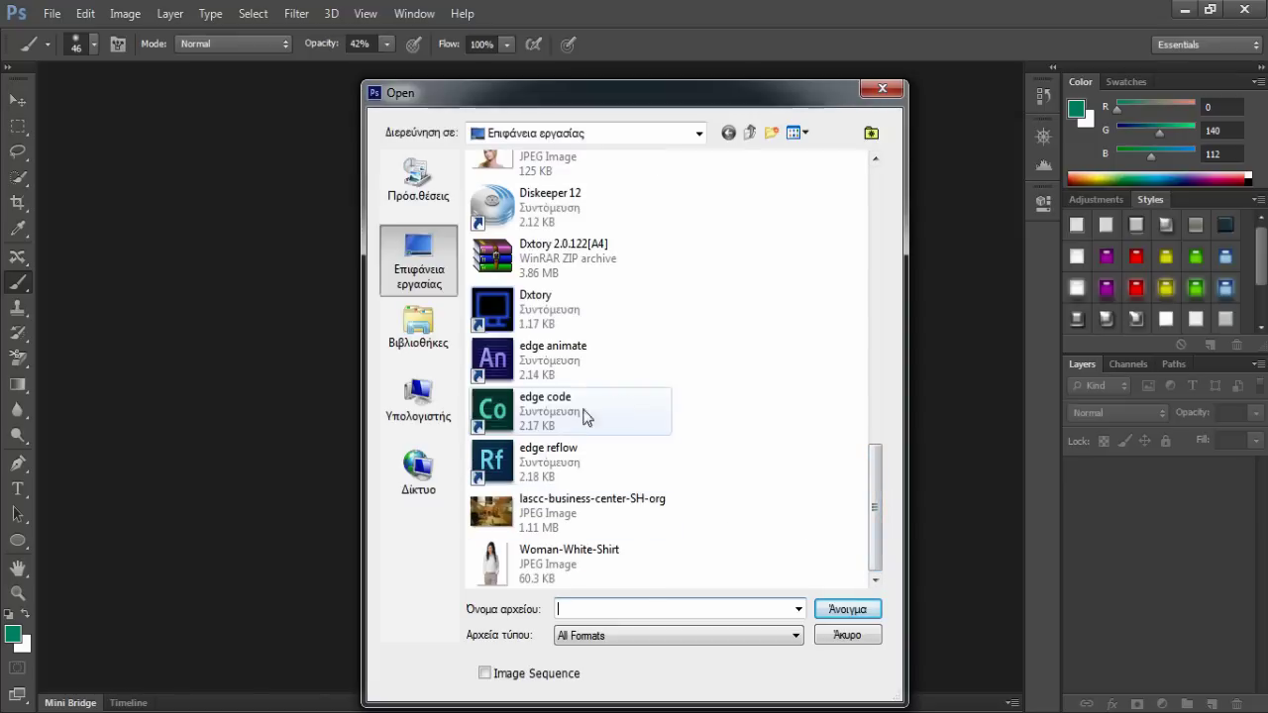
{"action": "left_click_drag", "start_coordinate": [876, 481], "coordinate": [879, 413]}
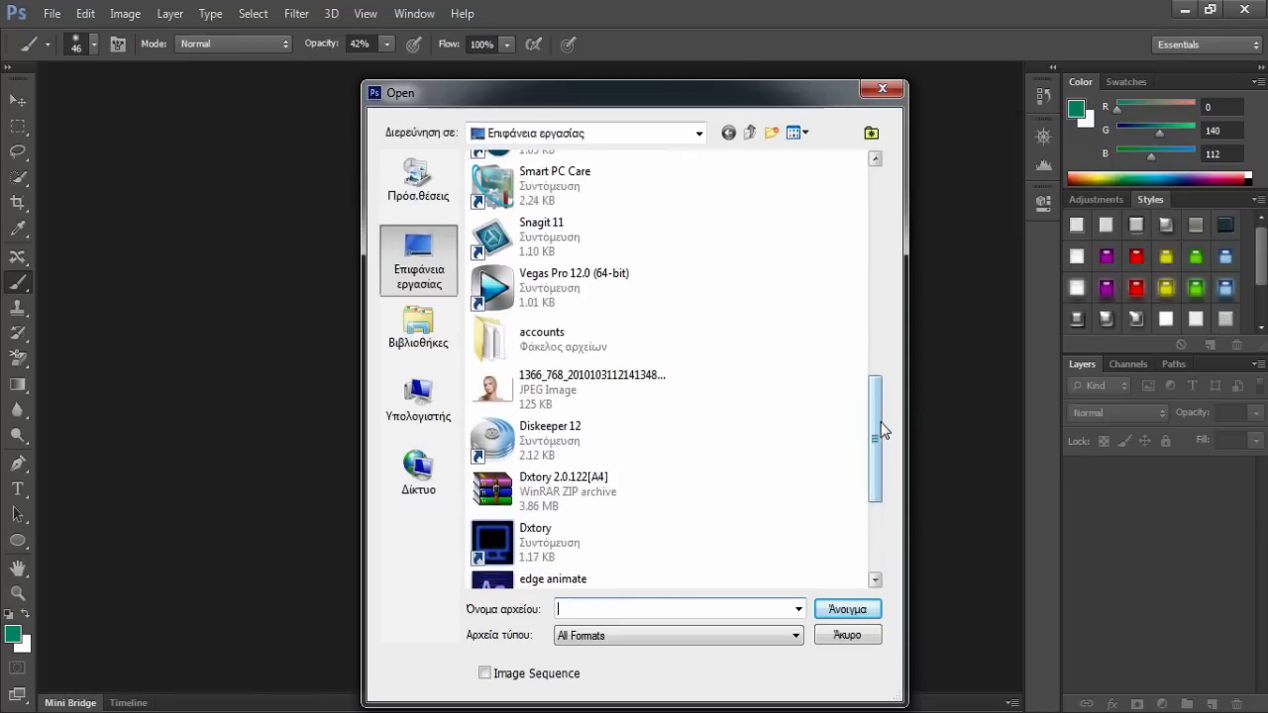
{"action": "left_click_drag", "start_coordinate": [879, 422], "coordinate": [849, 492]}
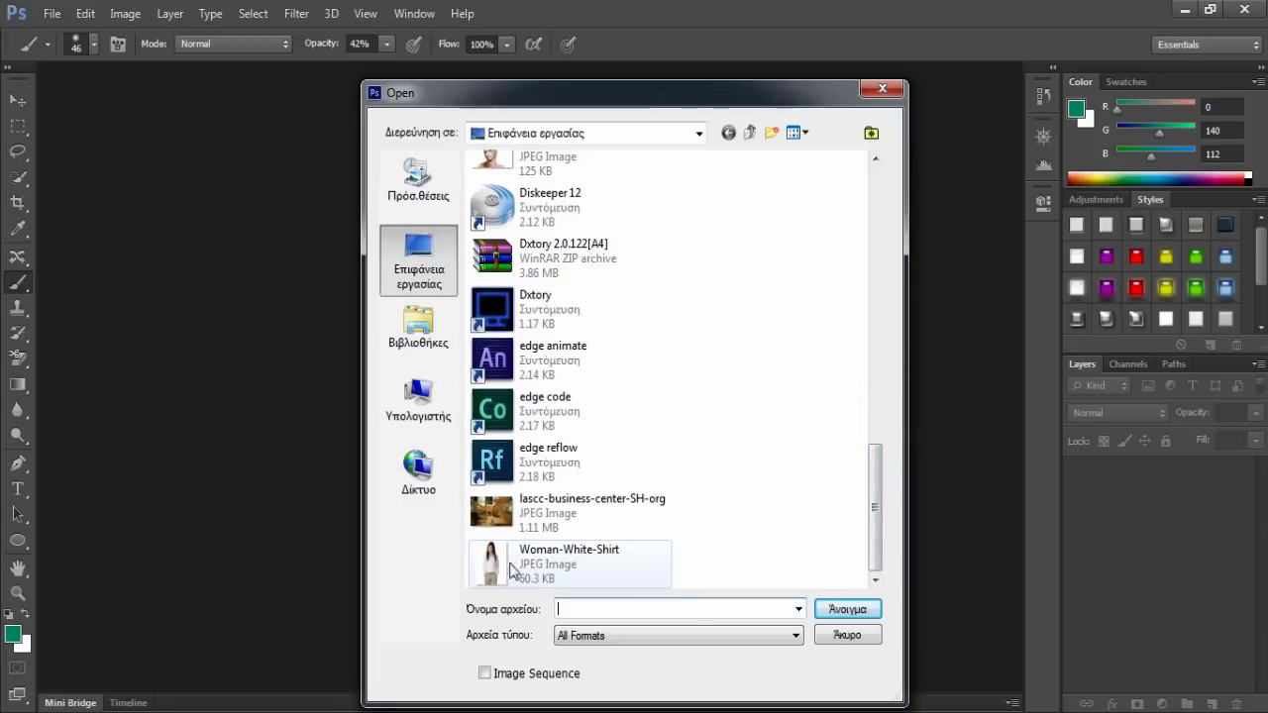
{"action": "left_click", "coordinate": [512, 570]}
{"action": "left_click", "coordinate": [834, 606]}
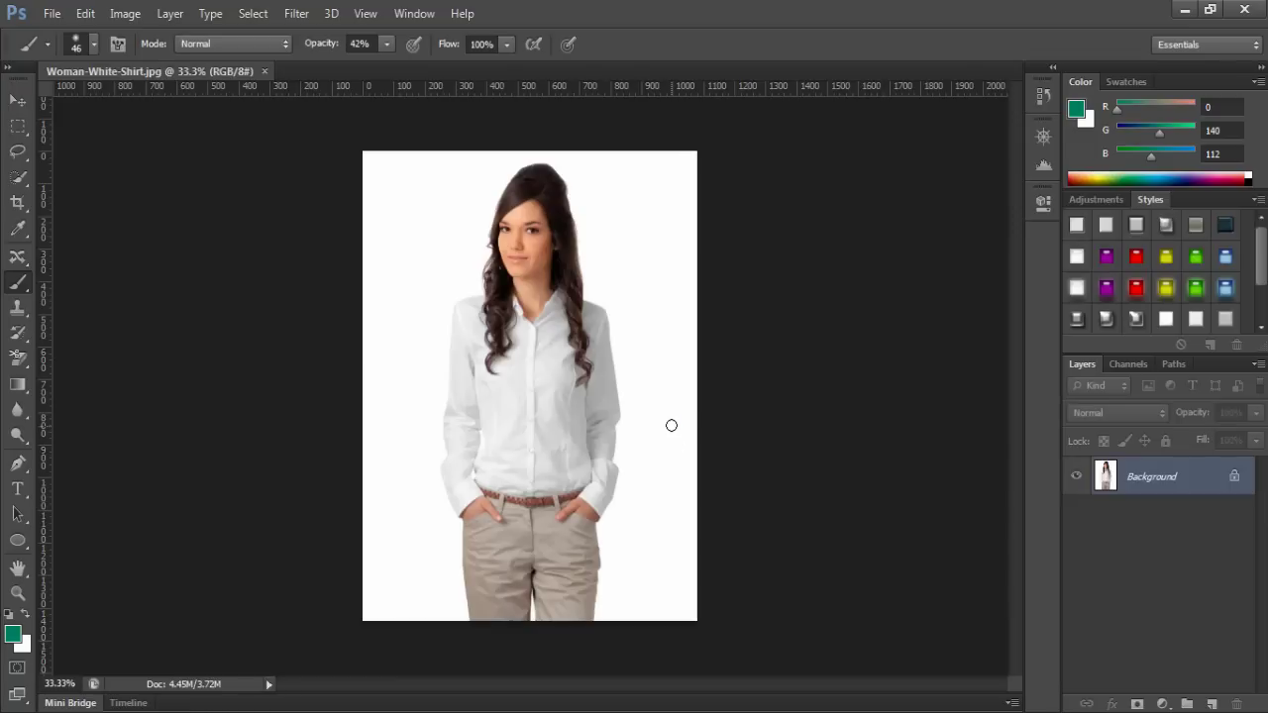
{"action": "scroll", "coordinate": [648, 384], "scroll_direction": "up", "scroll_amount": 3}
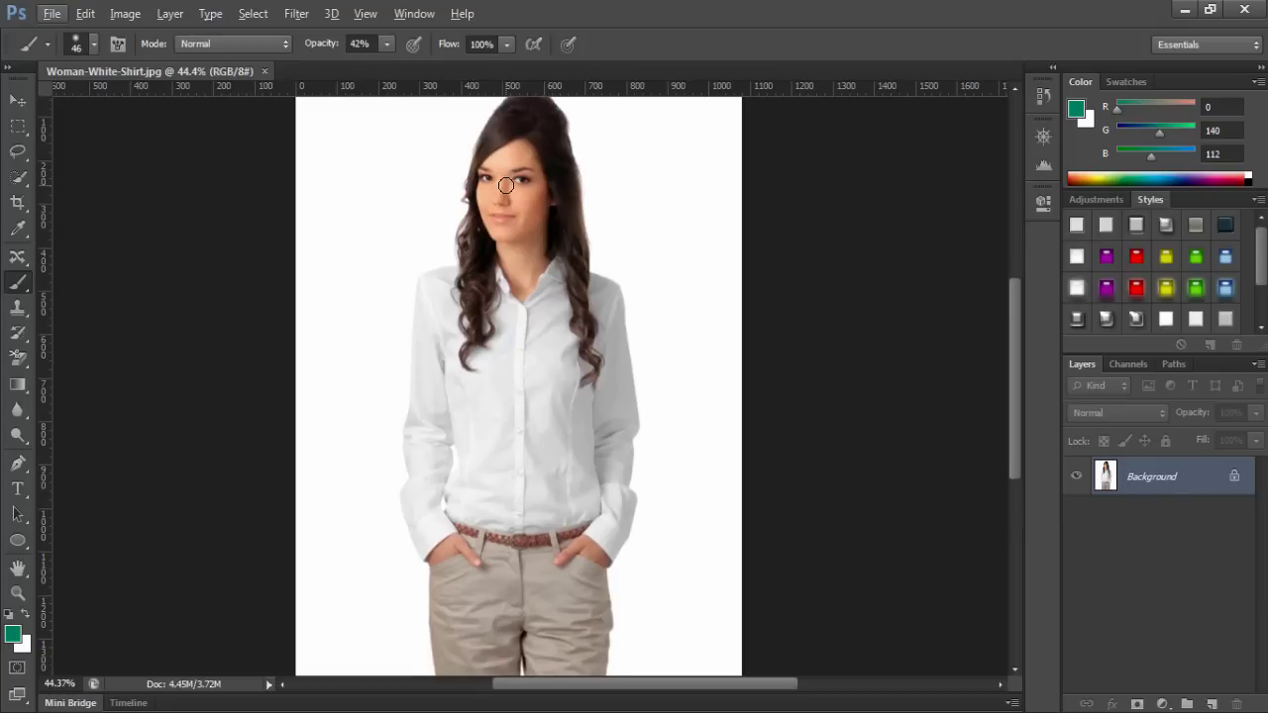
{"action": "scroll", "coordinate": [505, 185], "scroll_direction": "down", "scroll_amount": 1}
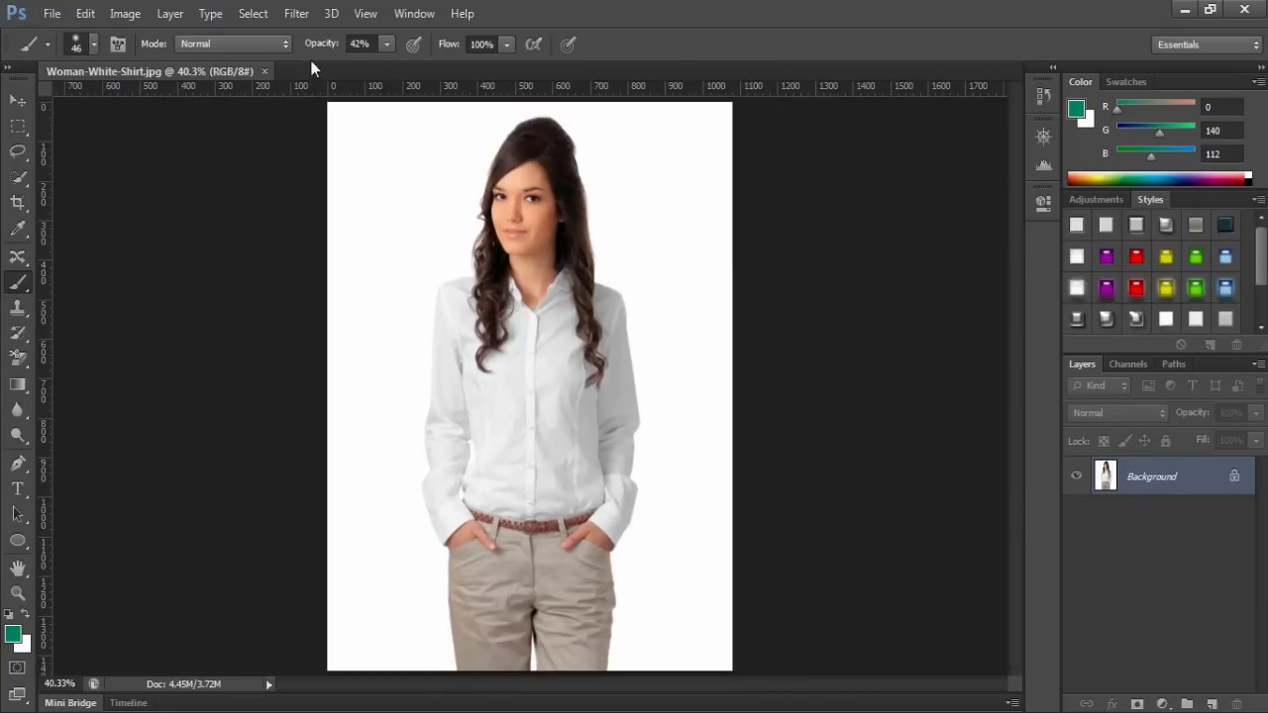
- Open the lascc-business-center-SH-org JPEG image from the desktop folder as a second document
{"action": "left_click", "coordinate": [48, 12]}
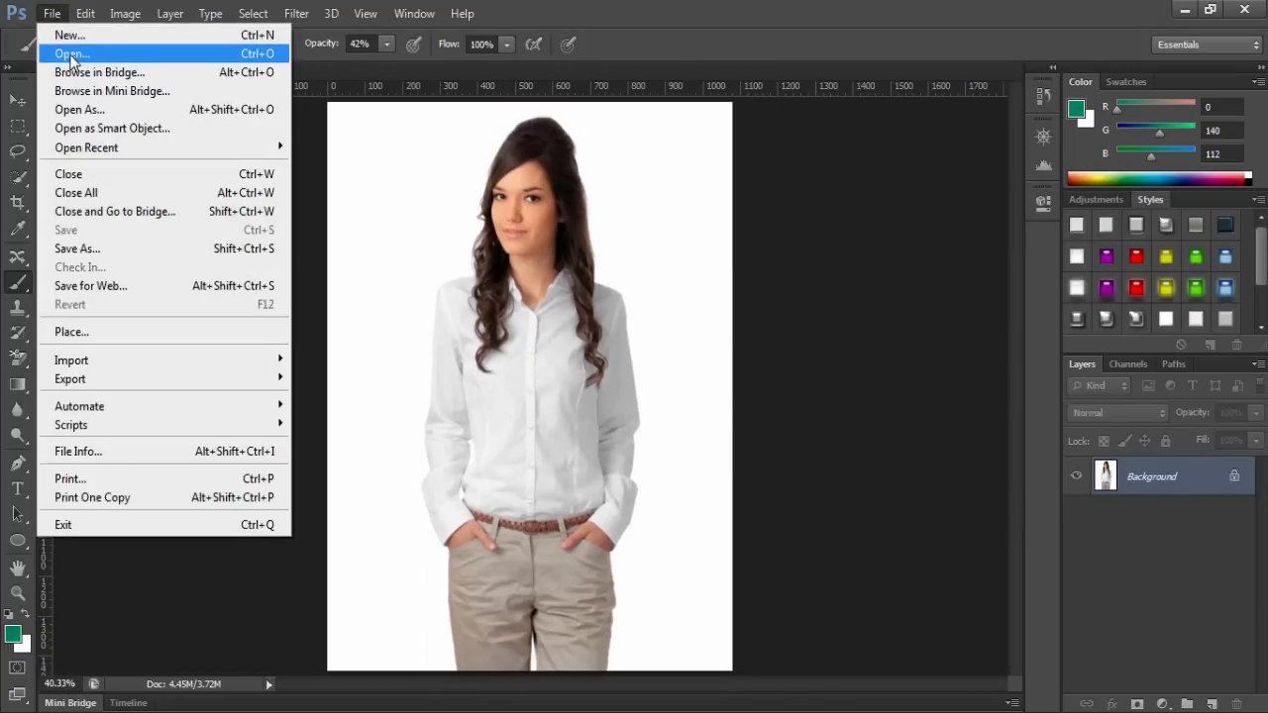
{"action": "left_click", "coordinate": [71, 57]}
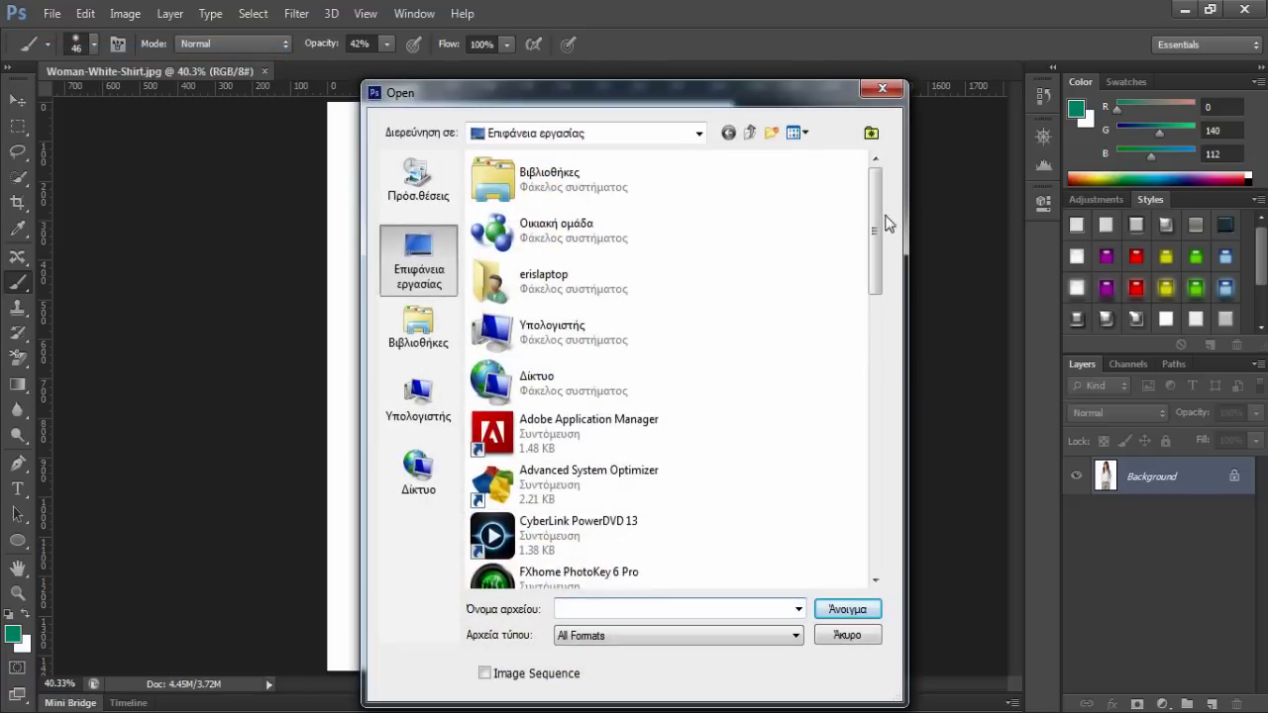
{"action": "left_click_drag", "start_coordinate": [878, 218], "coordinate": [875, 517]}
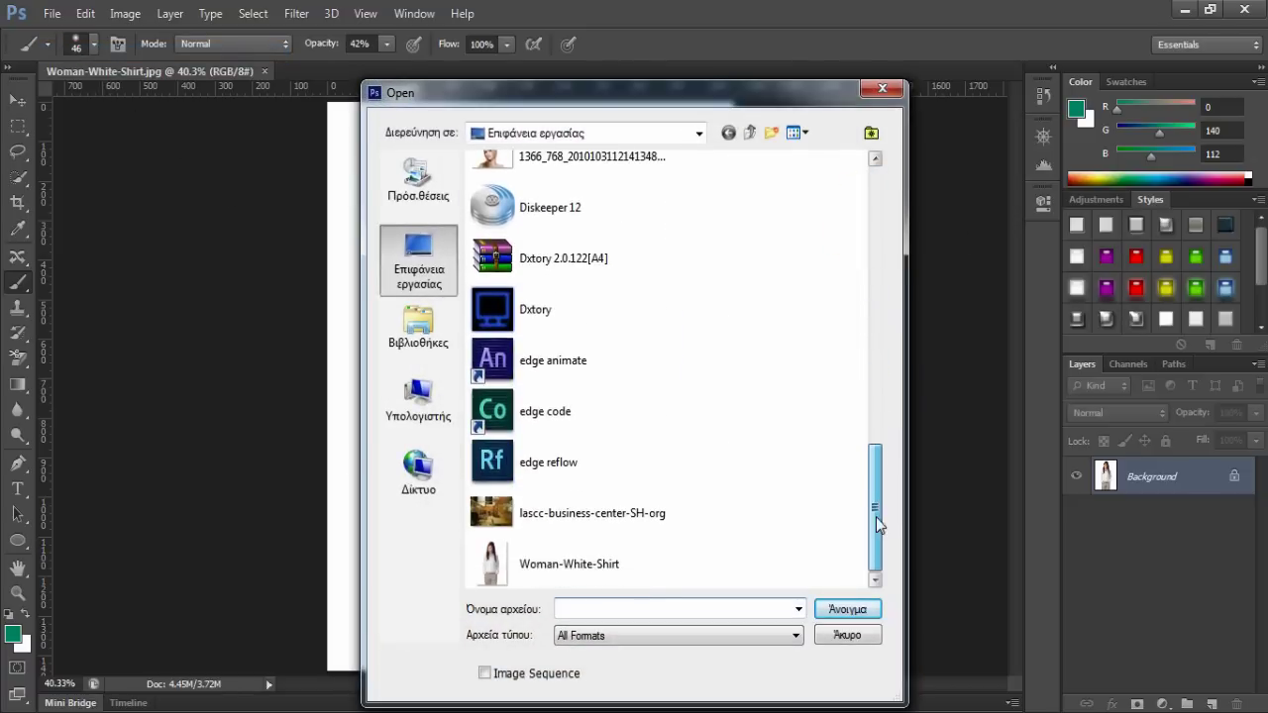
{"action": "left_click", "coordinate": [543, 525]}
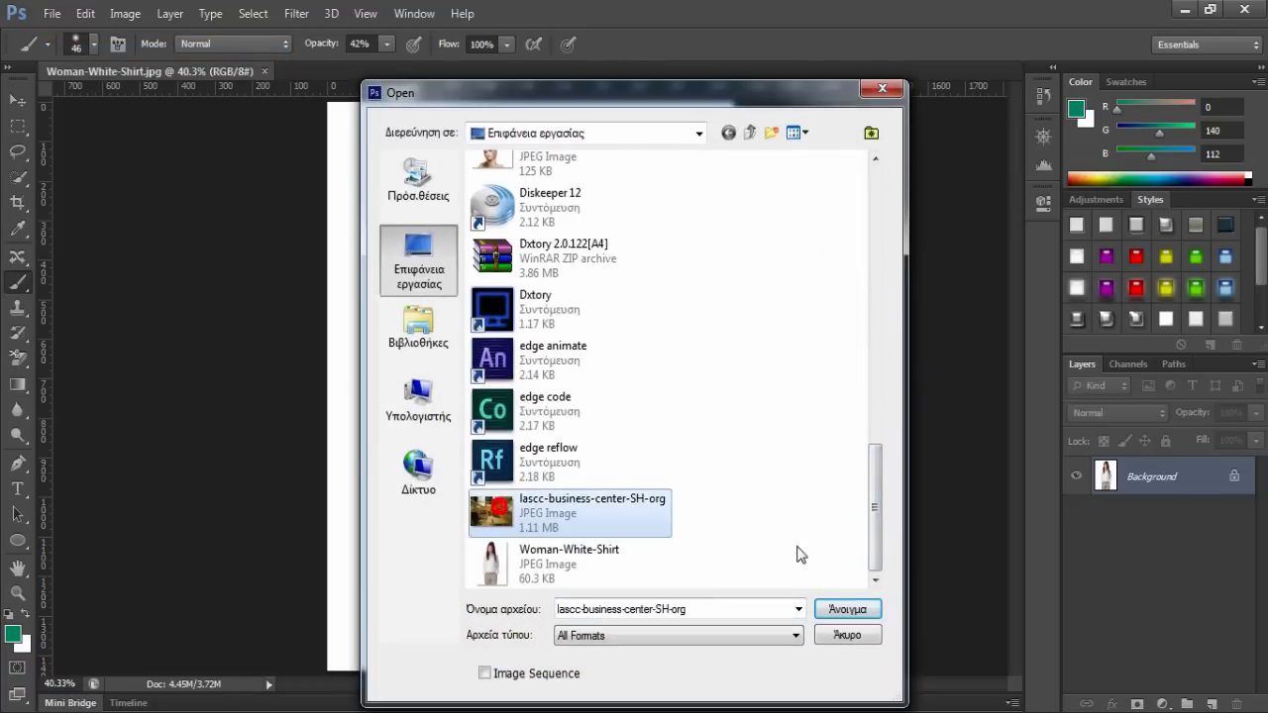
{"action": "left_click", "coordinate": [832, 609]}
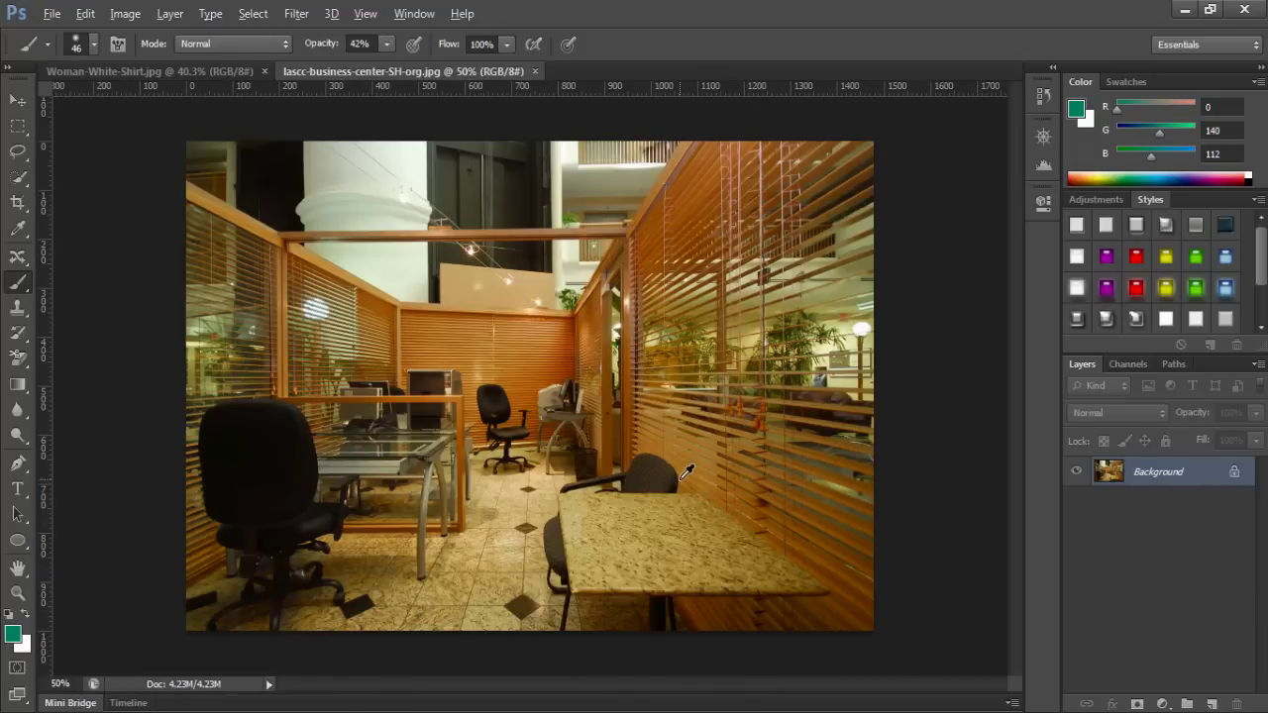
{"action": "scroll", "coordinate": [680, 478], "scroll_direction": "up", "scroll_amount": 1}
{"action": "scroll", "coordinate": [684, 473], "scroll_direction": "up", "scroll_amount": 1}
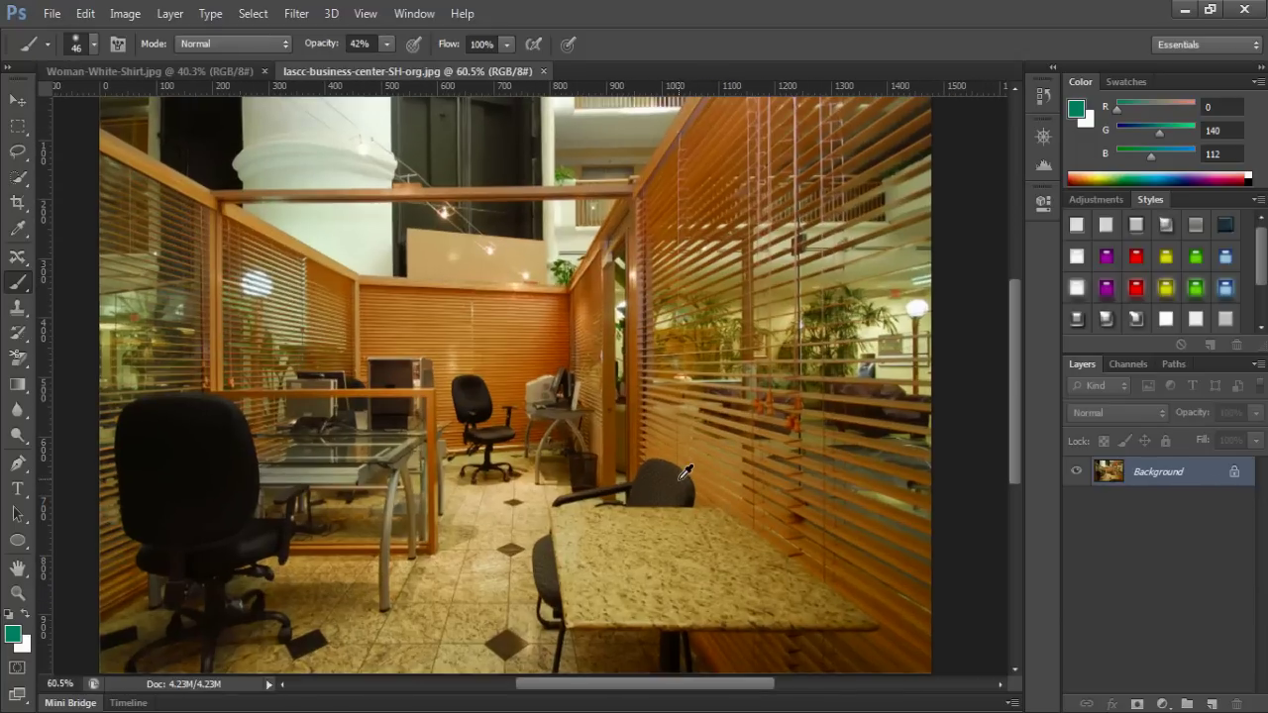
{"action": "scroll", "coordinate": [683, 474], "scroll_direction": "down", "scroll_amount": 1}
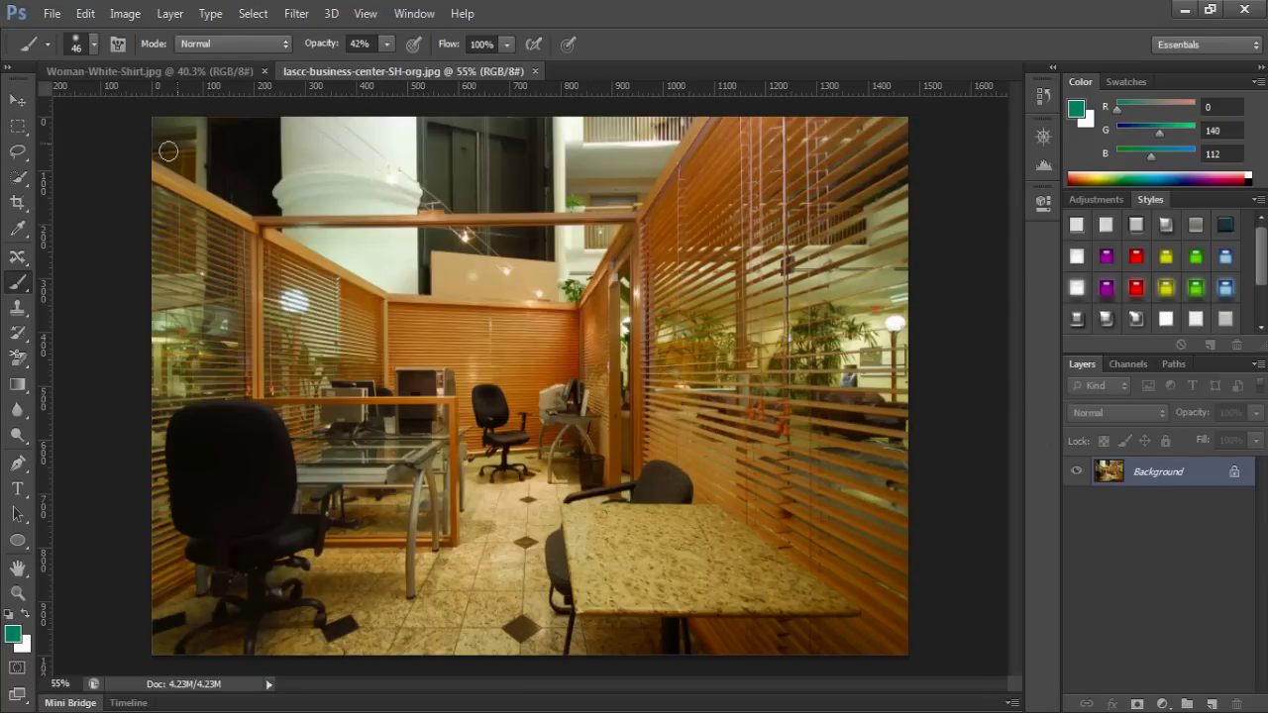
- Duplicate the Background layer in the Woman-White-Shirt document and hide the original Background layer
{"action": "left_click", "coordinate": [149, 72]}
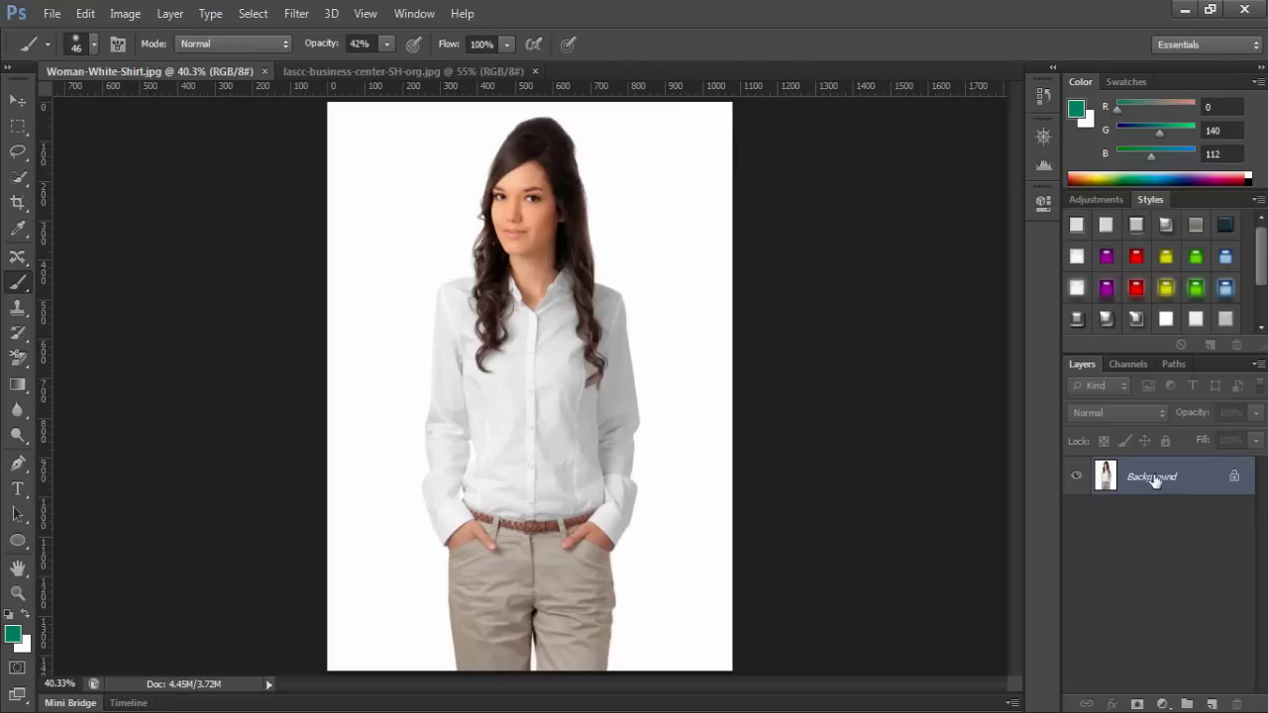
{"action": "left_click_drag", "start_coordinate": [1179, 478], "coordinate": [1211, 702]}
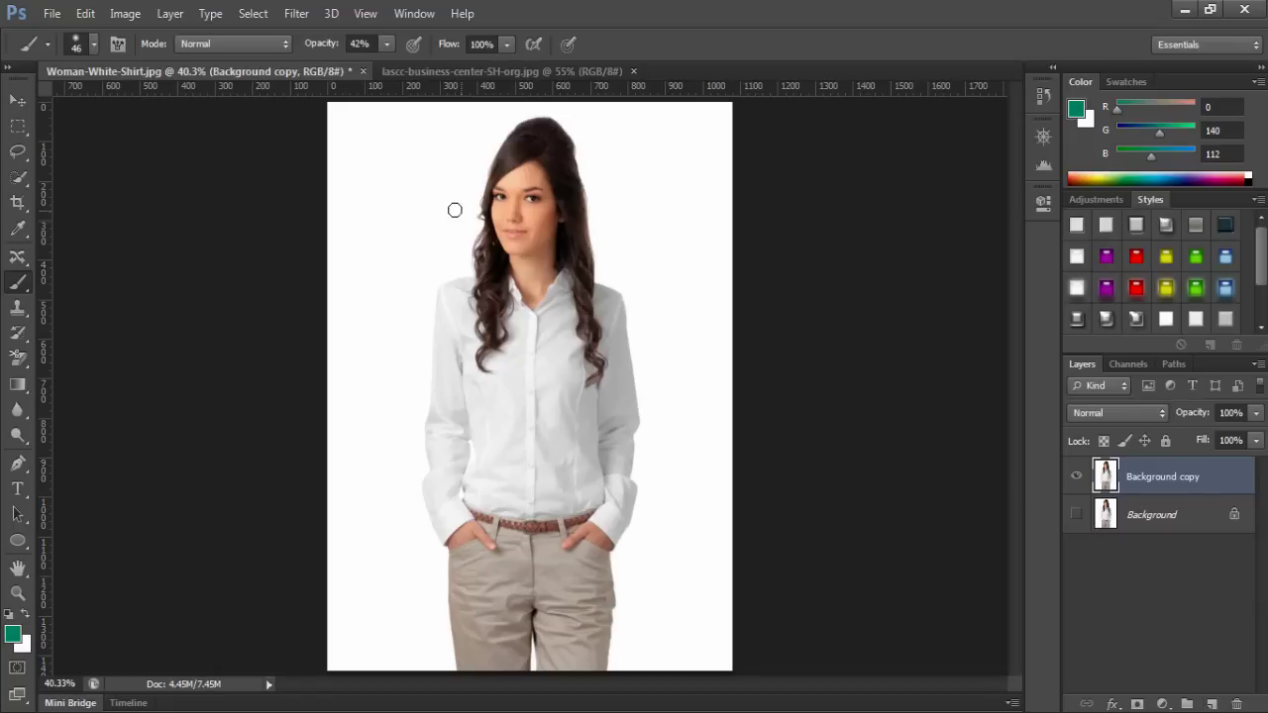
- Activate the Quick Selection tool and set its brush size to 14
{"action": "left_click", "coordinate": [26, 182]}
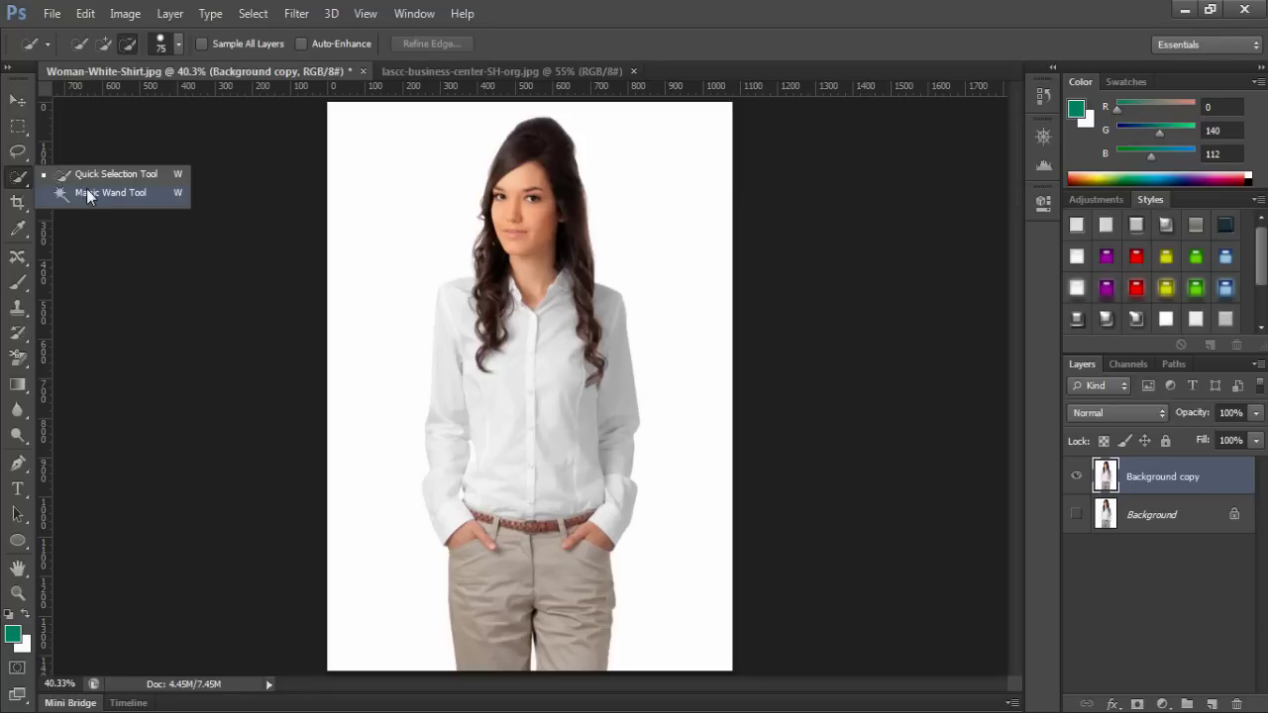
{"action": "left_click", "coordinate": [92, 242]}
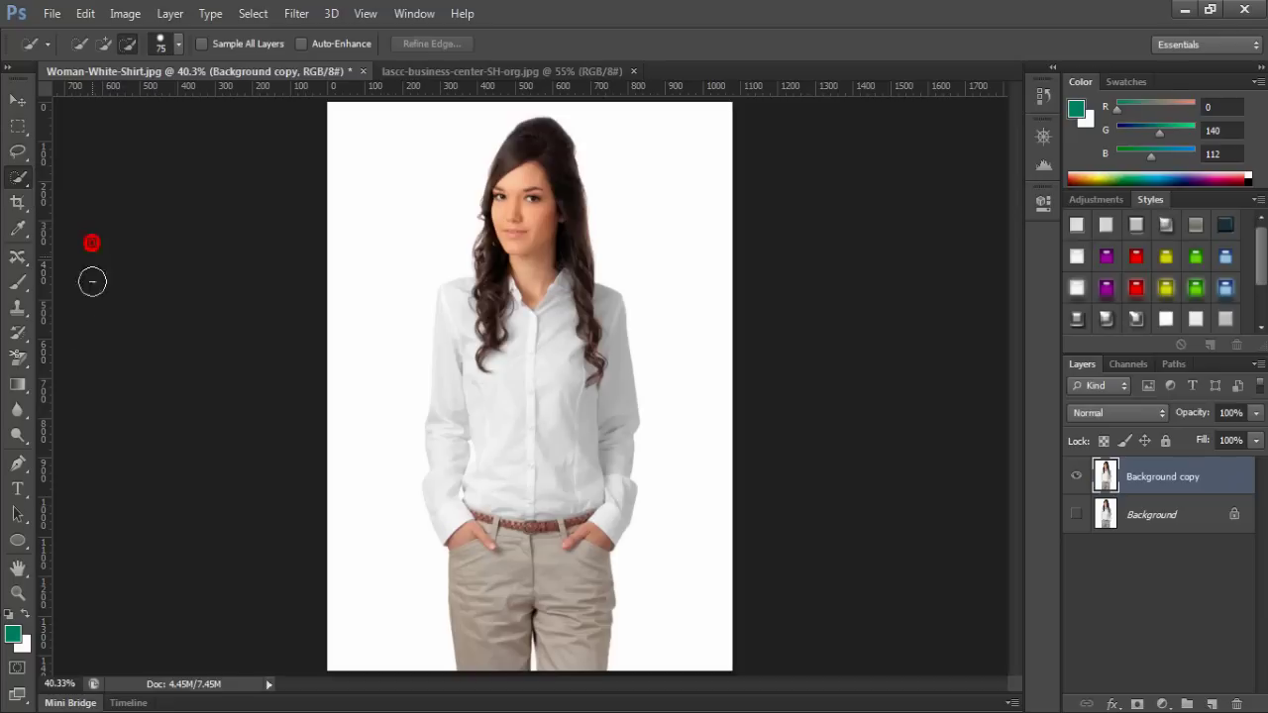
{"action": "scroll", "coordinate": [281, 305], "scroll_direction": "up", "scroll_amount": 6}
{"action": "scroll", "coordinate": [445, 334], "scroll_direction": "down", "scroll_amount": 2}
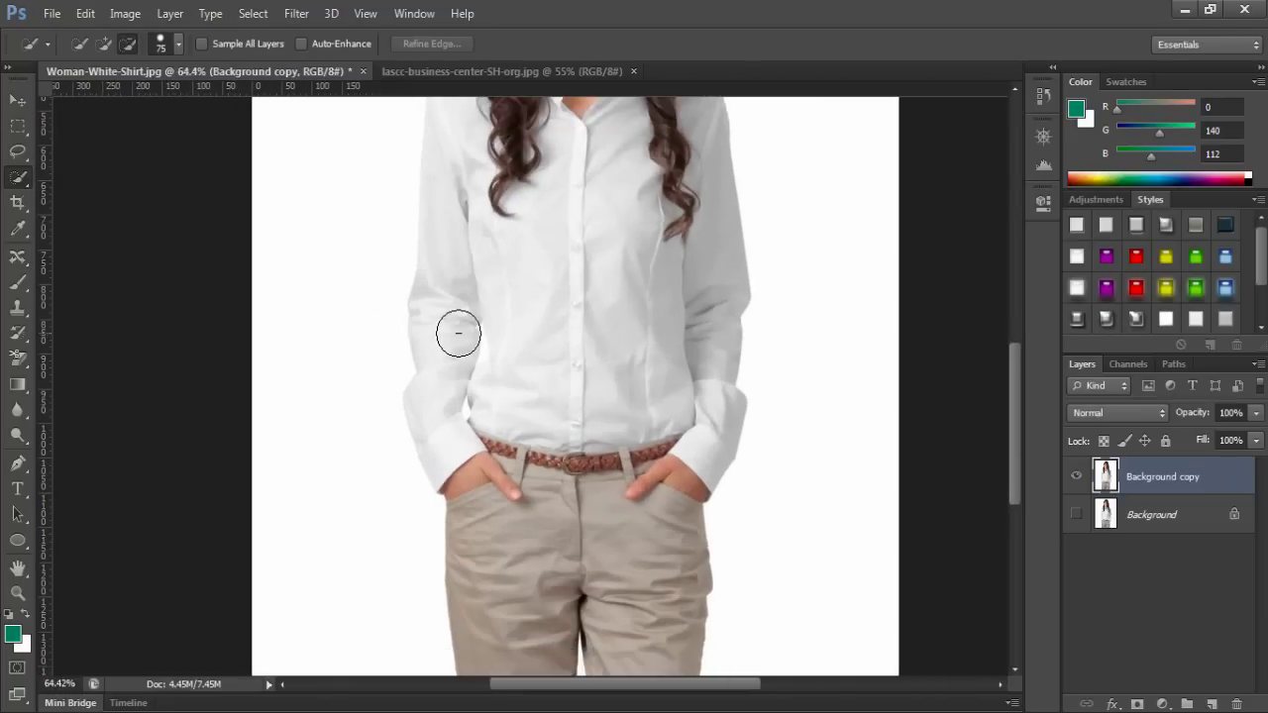
{"action": "scroll", "coordinate": [535, 359], "scroll_direction": "up", "scroll_amount": 2}
{"action": "scroll", "coordinate": [524, 234], "scroll_direction": "up", "scroll_amount": 2}
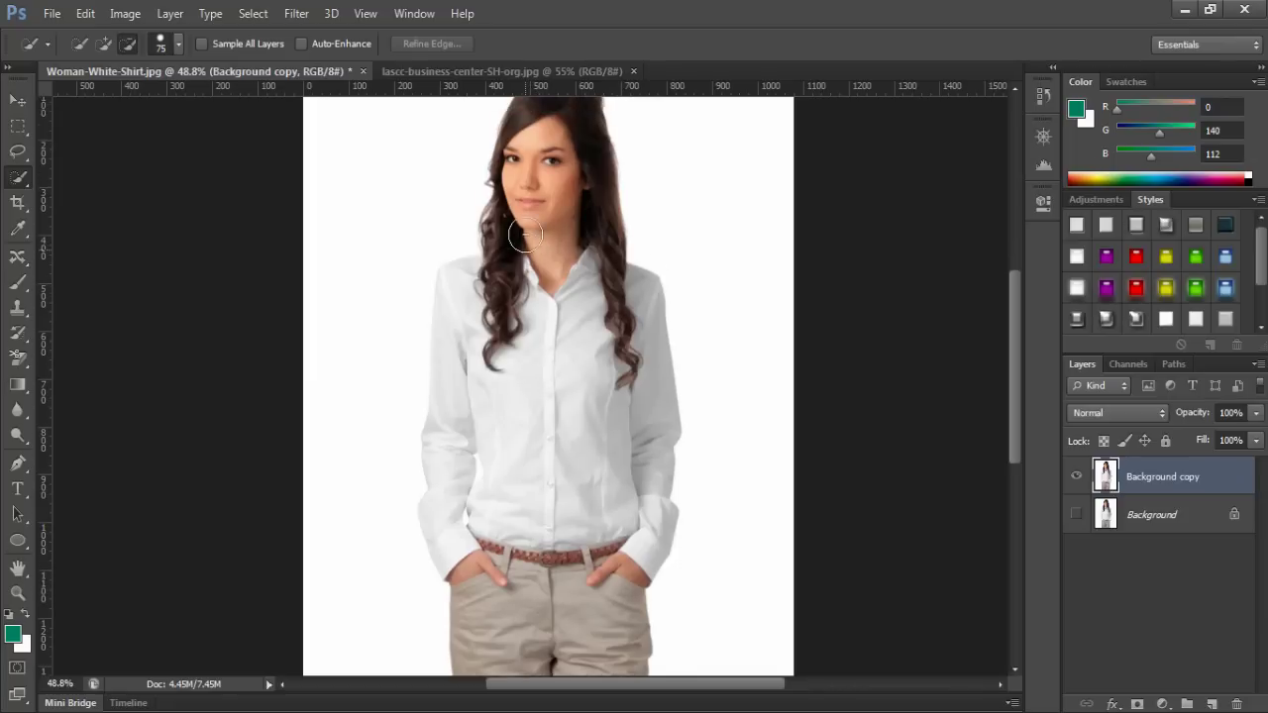
{"action": "right_click", "coordinate": [521, 176], "text": "alt"}
{"action": "left_click_drag", "start_coordinate": [507, 175], "coordinate": [503, 175]}
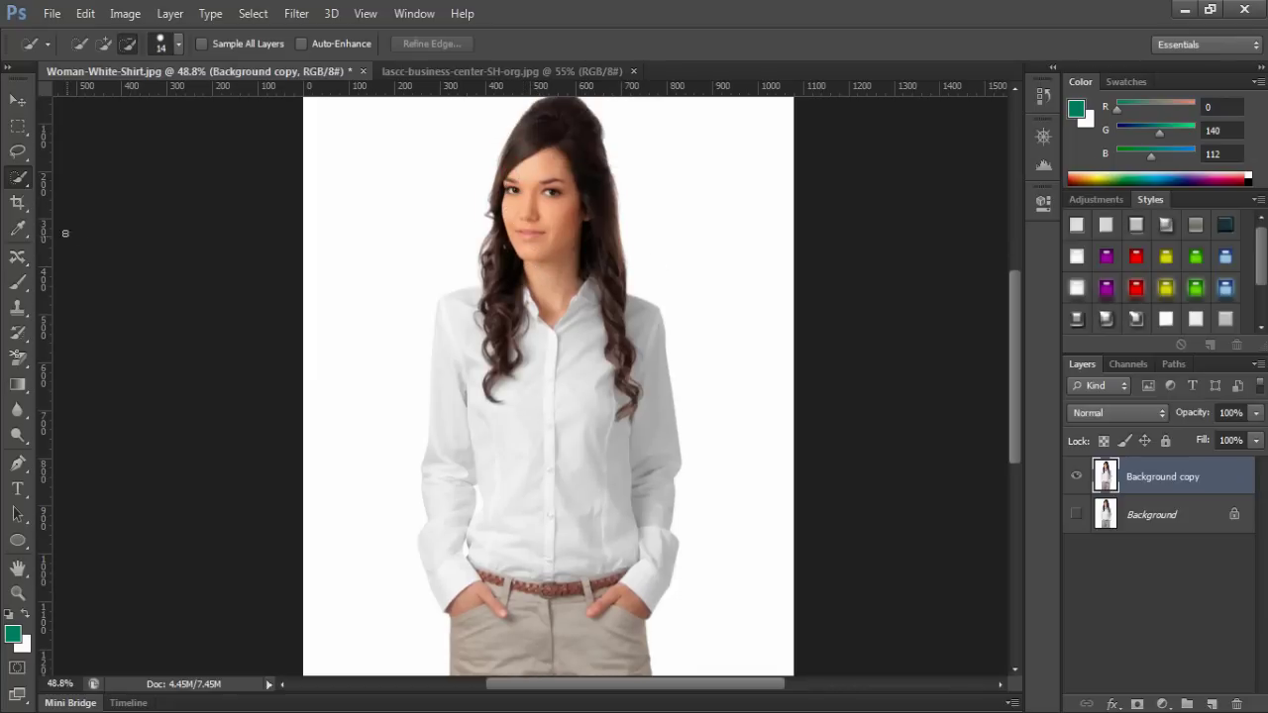
{"action": "left_click", "coordinate": [12, 171]}
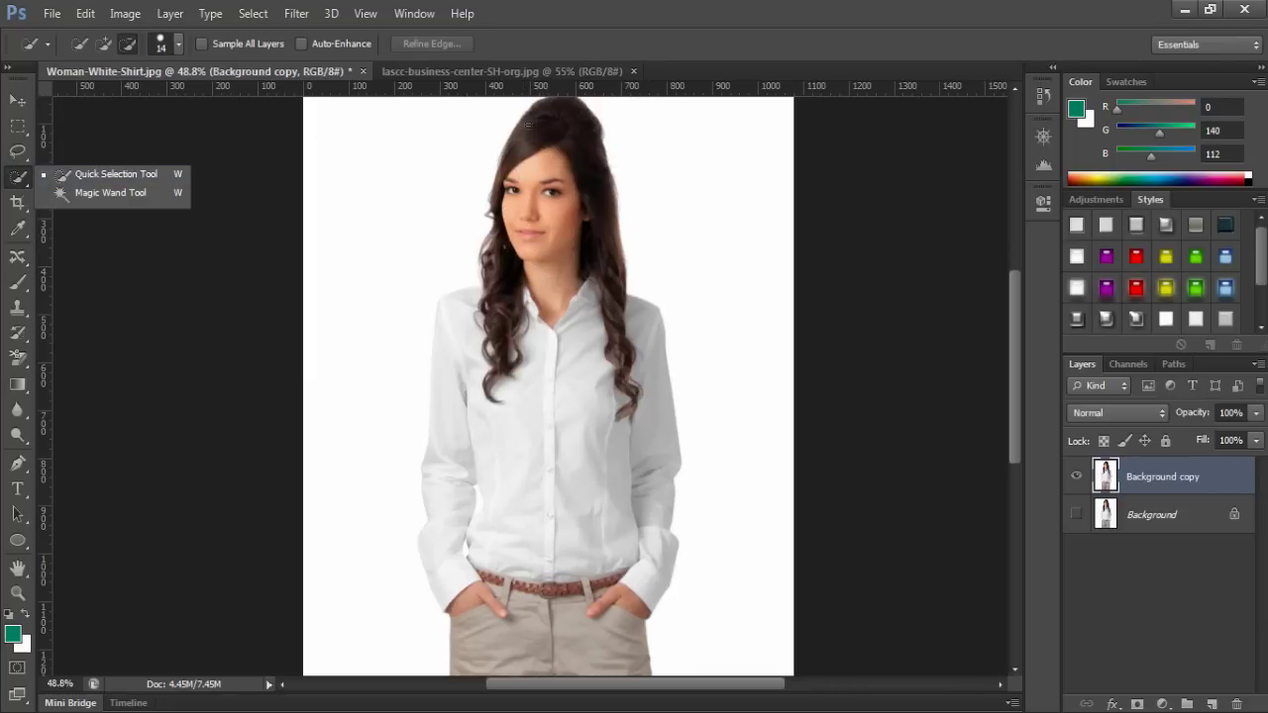
- Select the woman's whole figure on the layer copy with the Quick Selection tool, enlarging the brush to 40
{"action": "mouse_move", "coordinate": [554, 116]}
{"action": "left_mouse_down"}
{"action": "mouse_move", "coordinate": [599, 381]}
{"action": "mouse_move", "coordinate": [562, 416]}
{"action": "left_mouse_up"}
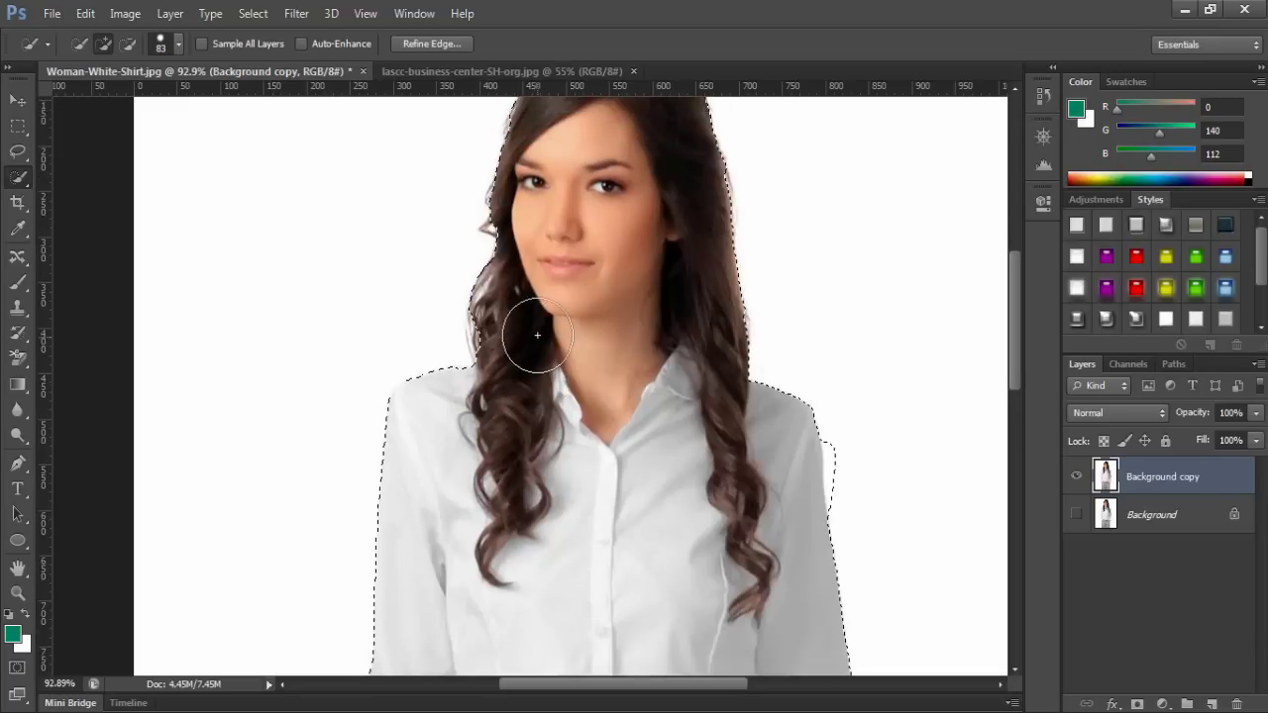
{"action": "scroll", "coordinate": [536, 335], "scroll_direction": "up", "scroll_amount": 3}
{"action": "left_click_drag", "start_coordinate": [538, 326], "coordinate": [518, 326]}
{"action": "scroll", "coordinate": [539, 297], "scroll_direction": "up", "scroll_amount": 1}
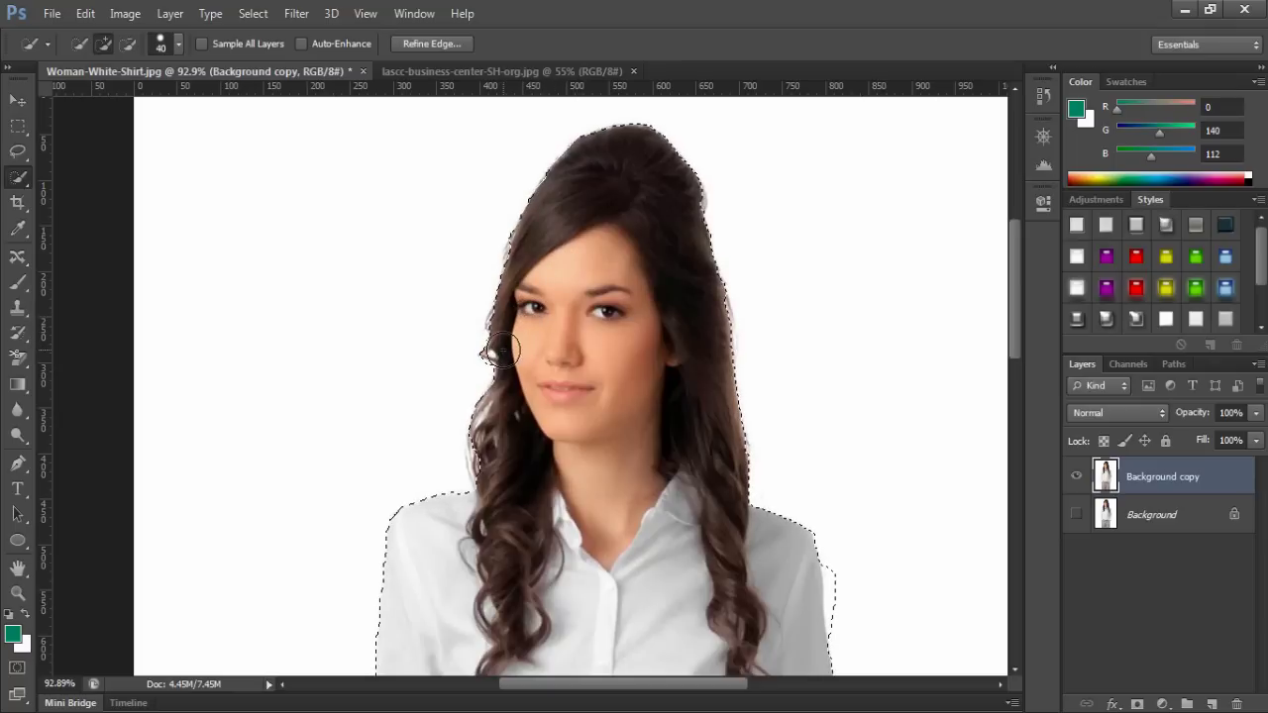
{"action": "scroll", "coordinate": [511, 366], "scroll_direction": "down", "scroll_amount": 8}
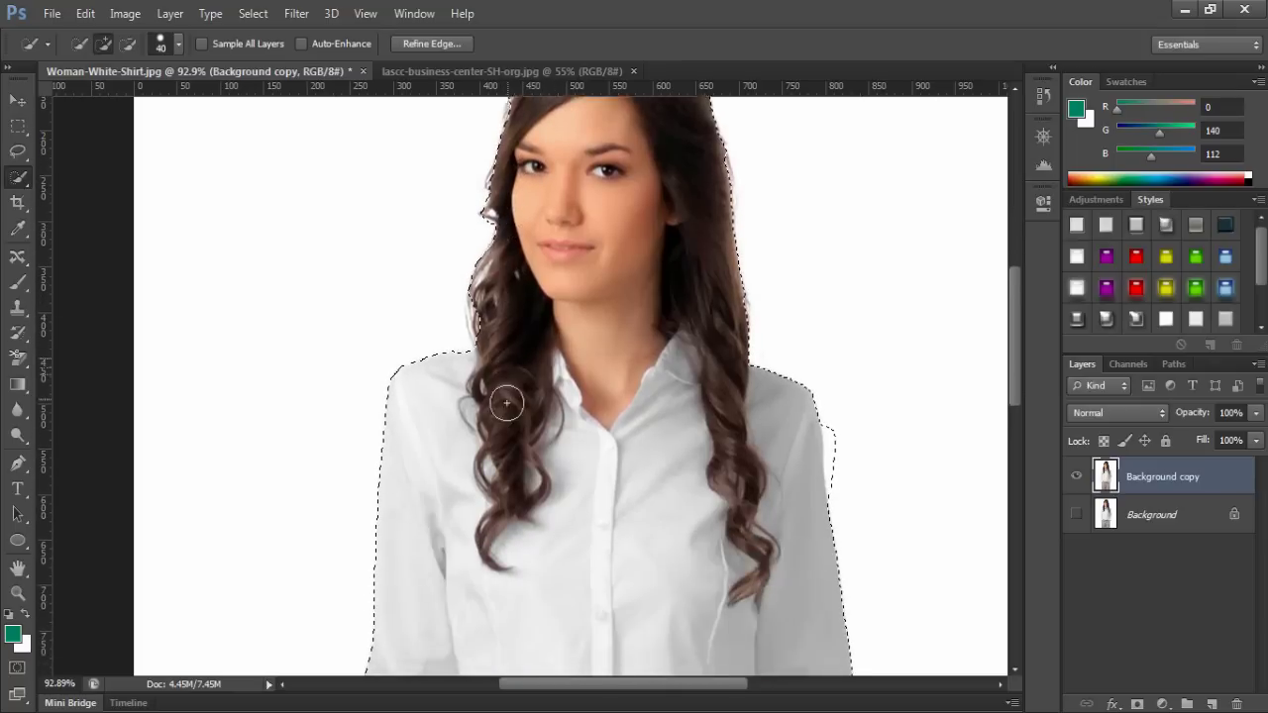
- Refine the selection along the upper sleeve on the image's right side, subtracting white background and adding back shirt fabric
{"action": "left_click", "coordinate": [848, 319], "text": "alt"}
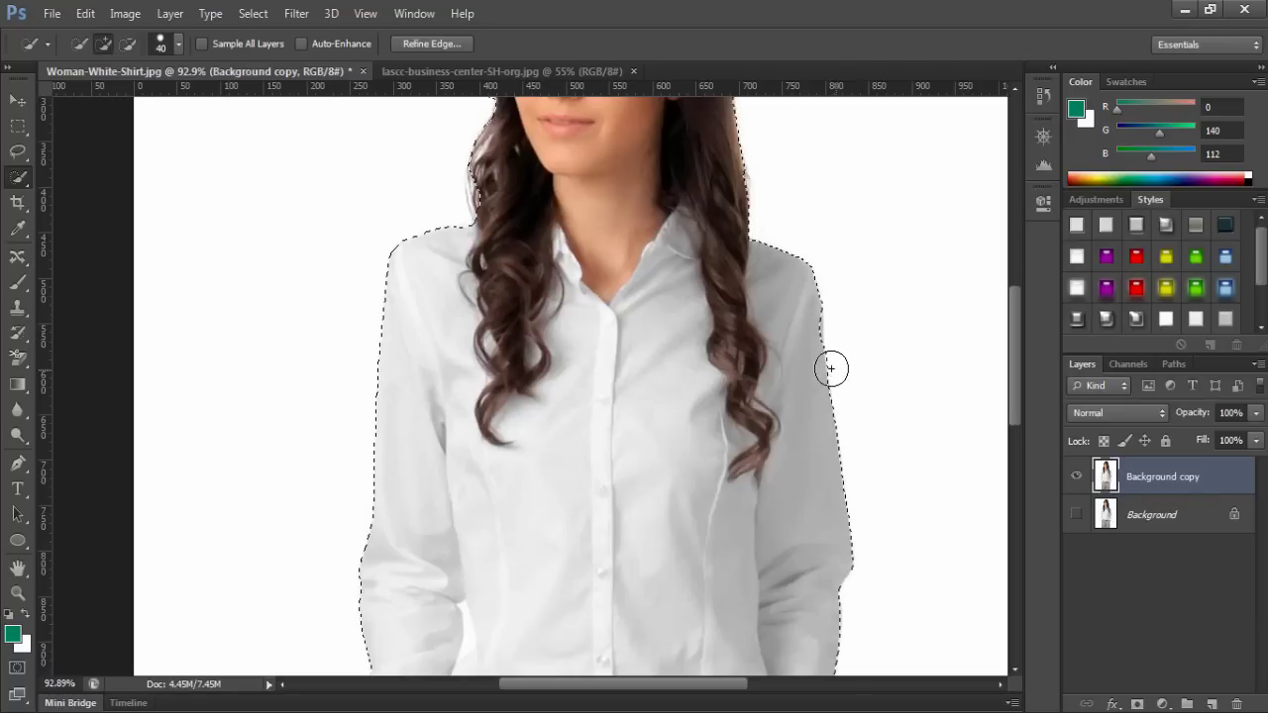
{"action": "left_click", "coordinate": [806, 336]}
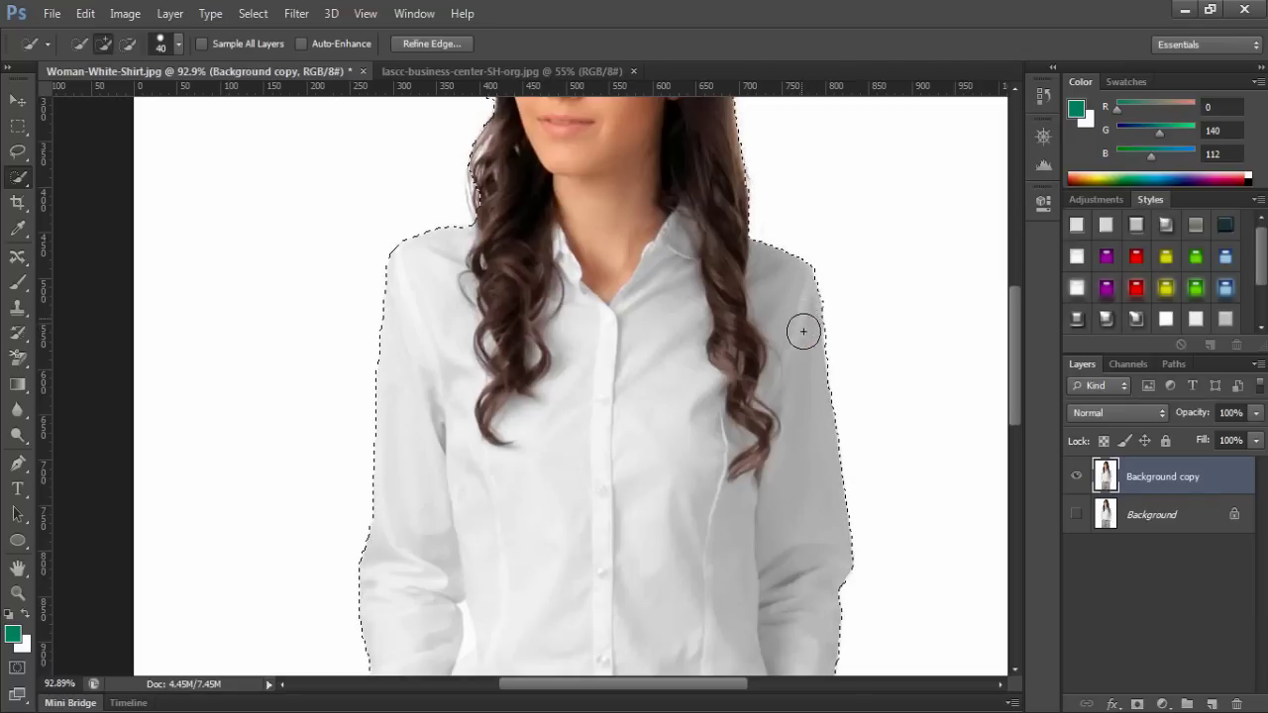
{"action": "left_click", "coordinate": [844, 319]}
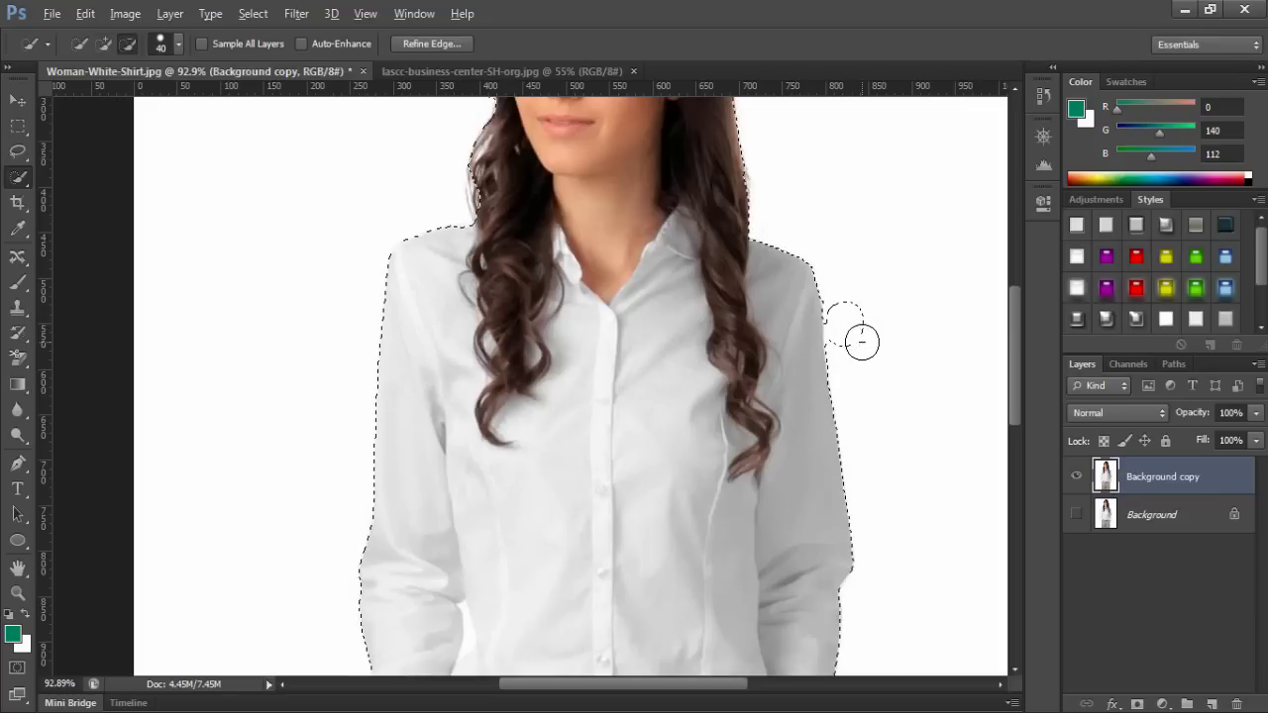
{"action": "left_click", "coordinate": [861, 334], "text": "alt"}
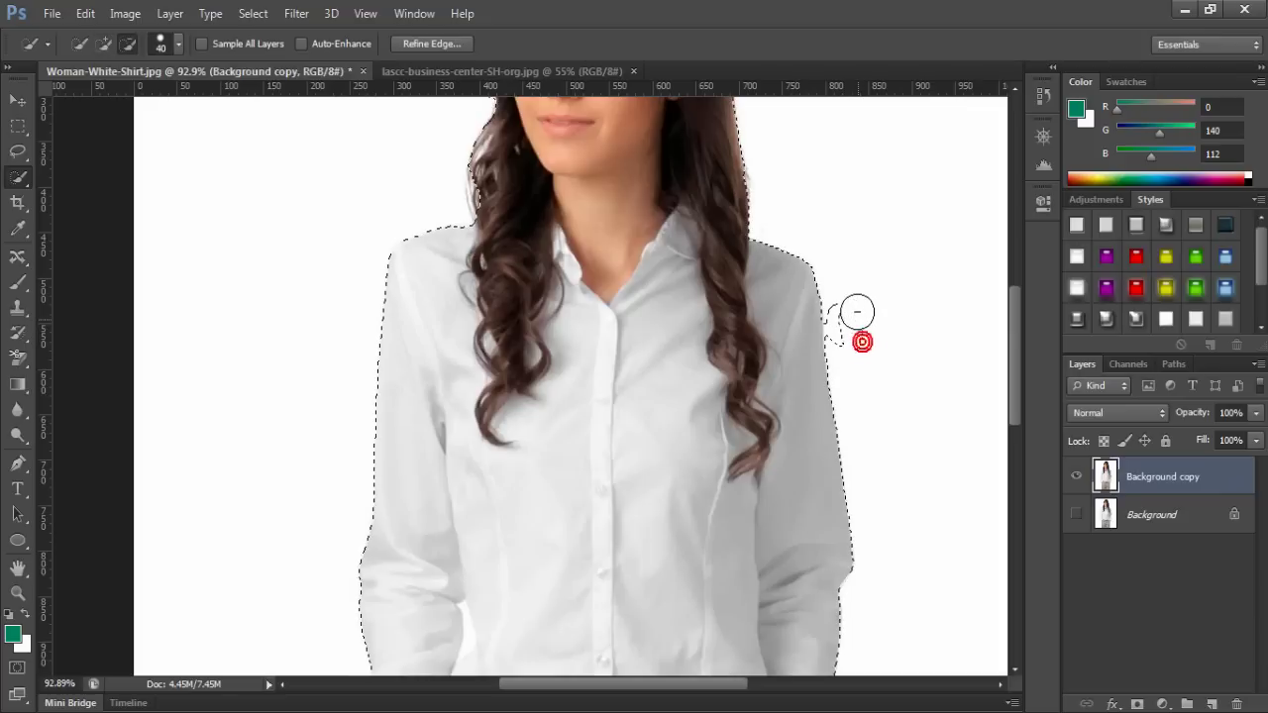
{"action": "left_click", "coordinate": [806, 344]}
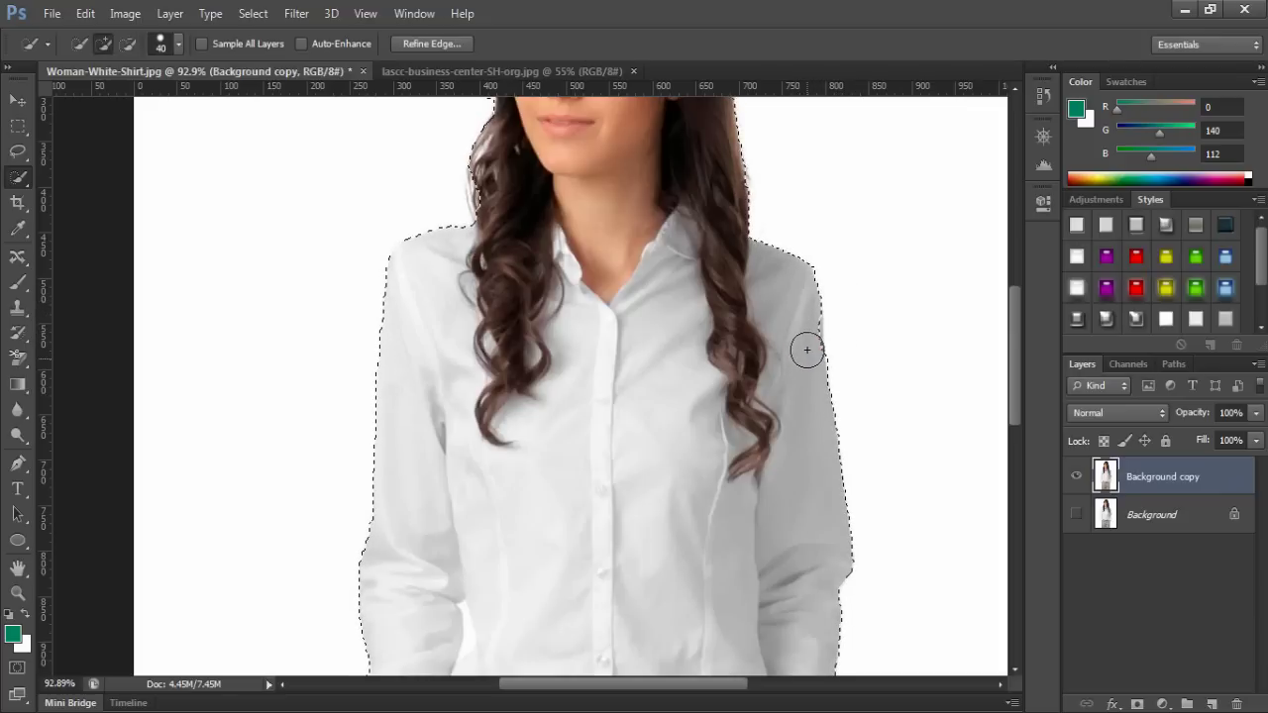
{"action": "left_click", "coordinate": [806, 340]}
- Reduce the selection brush size to 5 and subtract the small white gap between the woman's cuff and waist
{"action": "scroll", "coordinate": [824, 351], "scroll_direction": "down", "scroll_amount": 1}
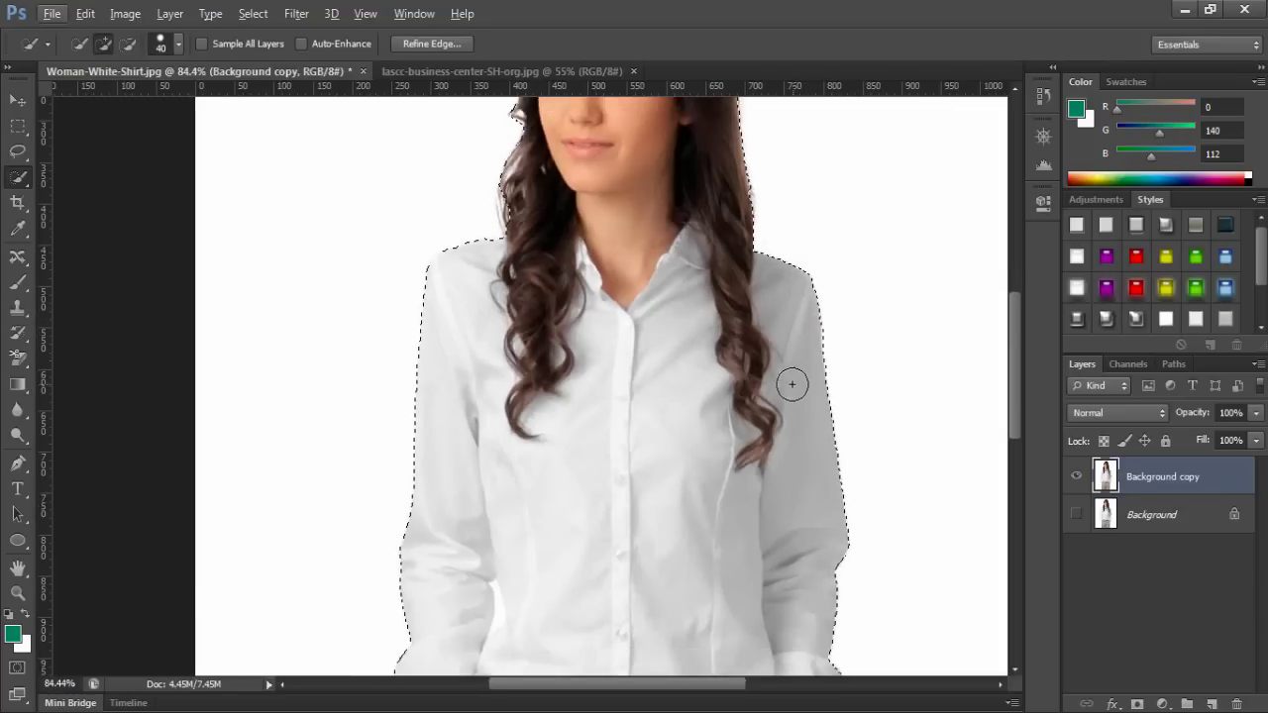
{"action": "scroll", "coordinate": [792, 382], "scroll_direction": "down", "scroll_amount": 8}
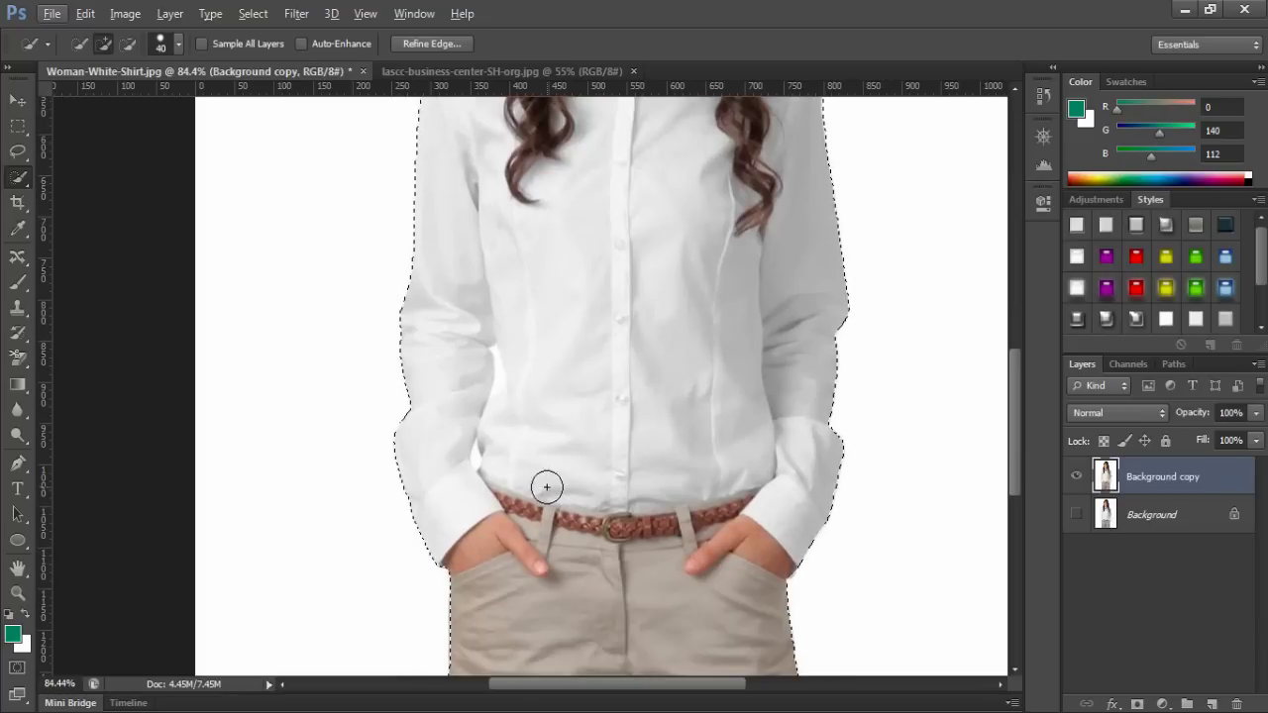
{"action": "scroll", "coordinate": [452, 489], "scroll_direction": "up", "scroll_amount": 13}
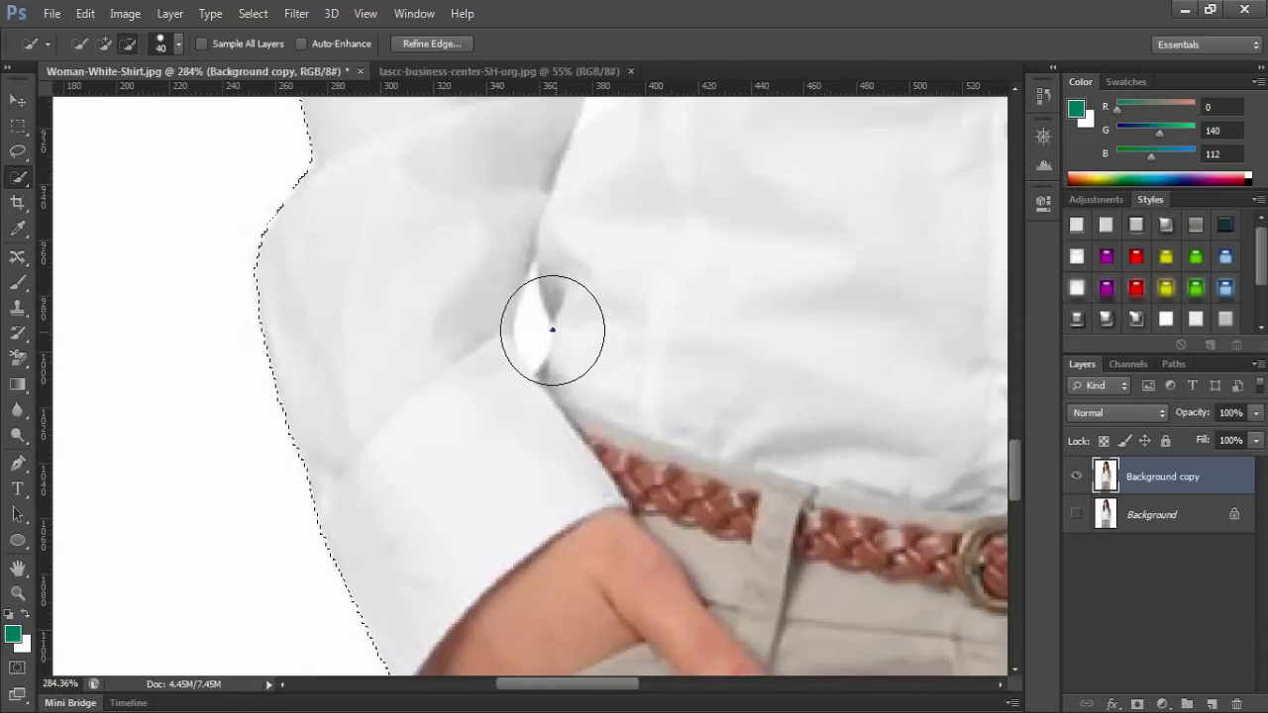
{"action": "left_click_drag", "start_coordinate": [551, 329], "coordinate": [512, 331]}
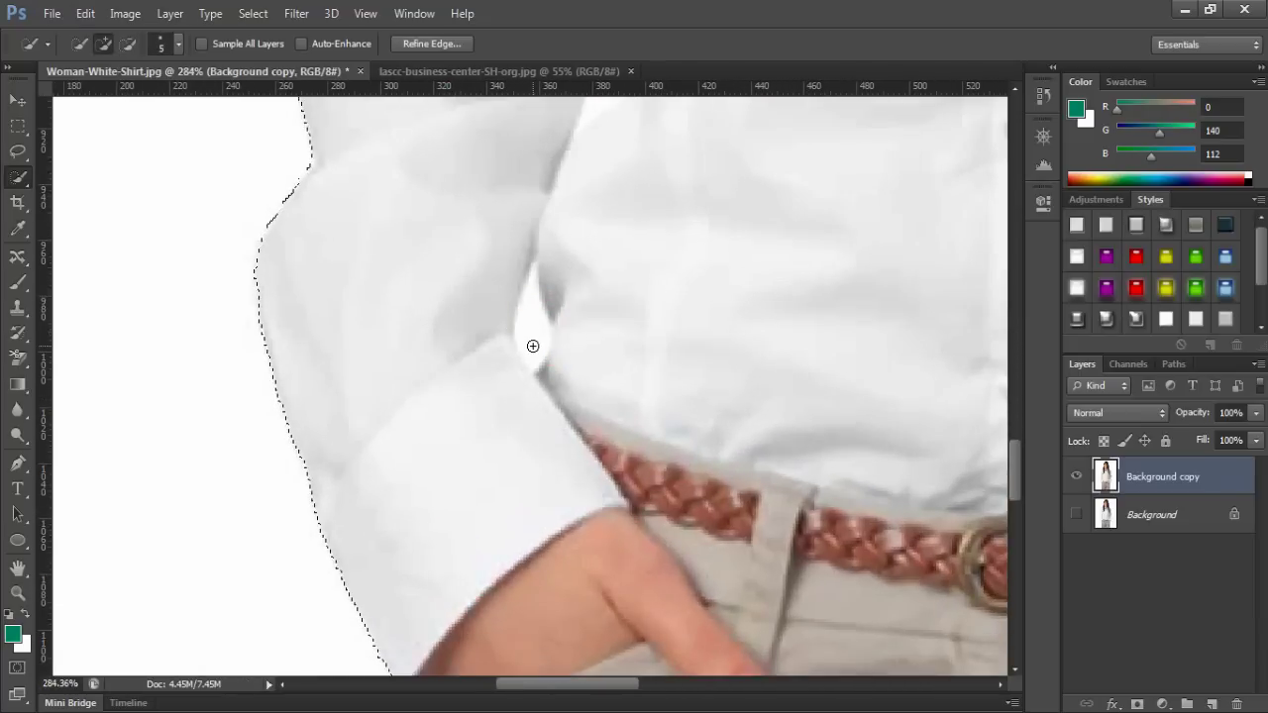
{"action": "left_click", "coordinate": [531, 348]}
{"action": "left_click", "coordinate": [533, 350]}
{"action": "left_click", "coordinate": [529, 295]}
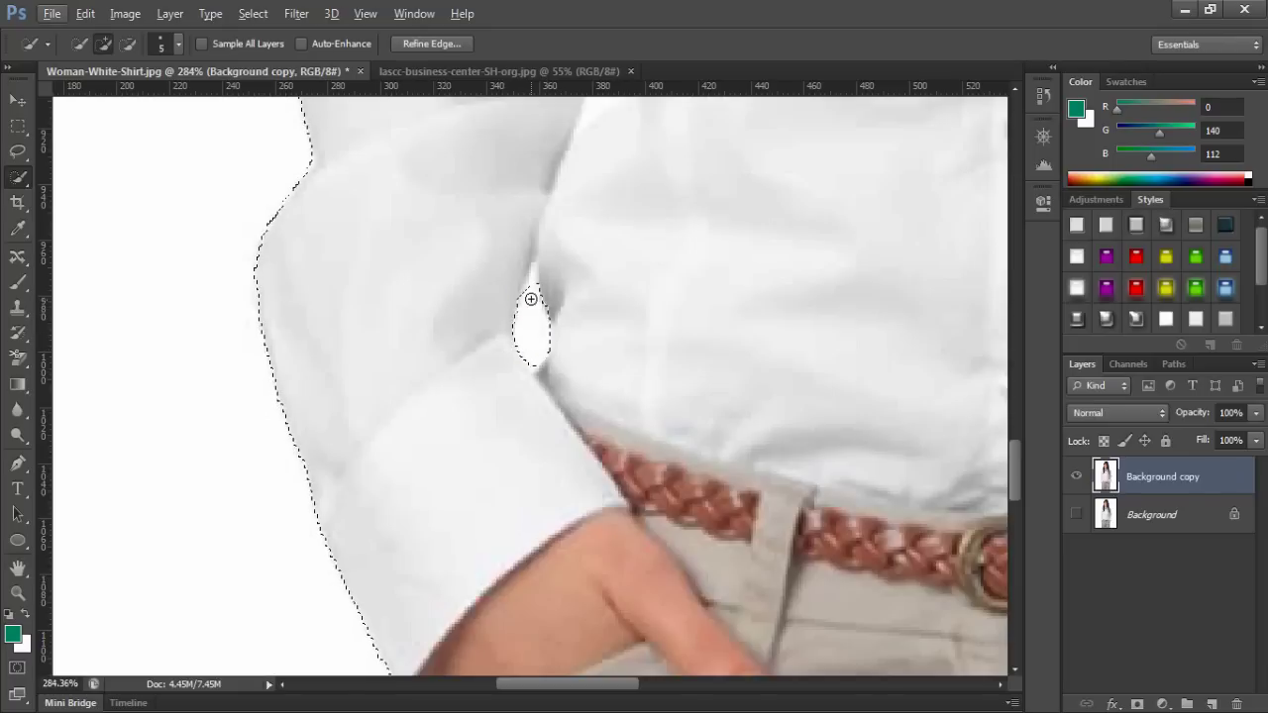
- Refine the selection edge around the upper tip of the small white gap between the woman's arm and waist
{"action": "left_click", "coordinate": [529, 285]}
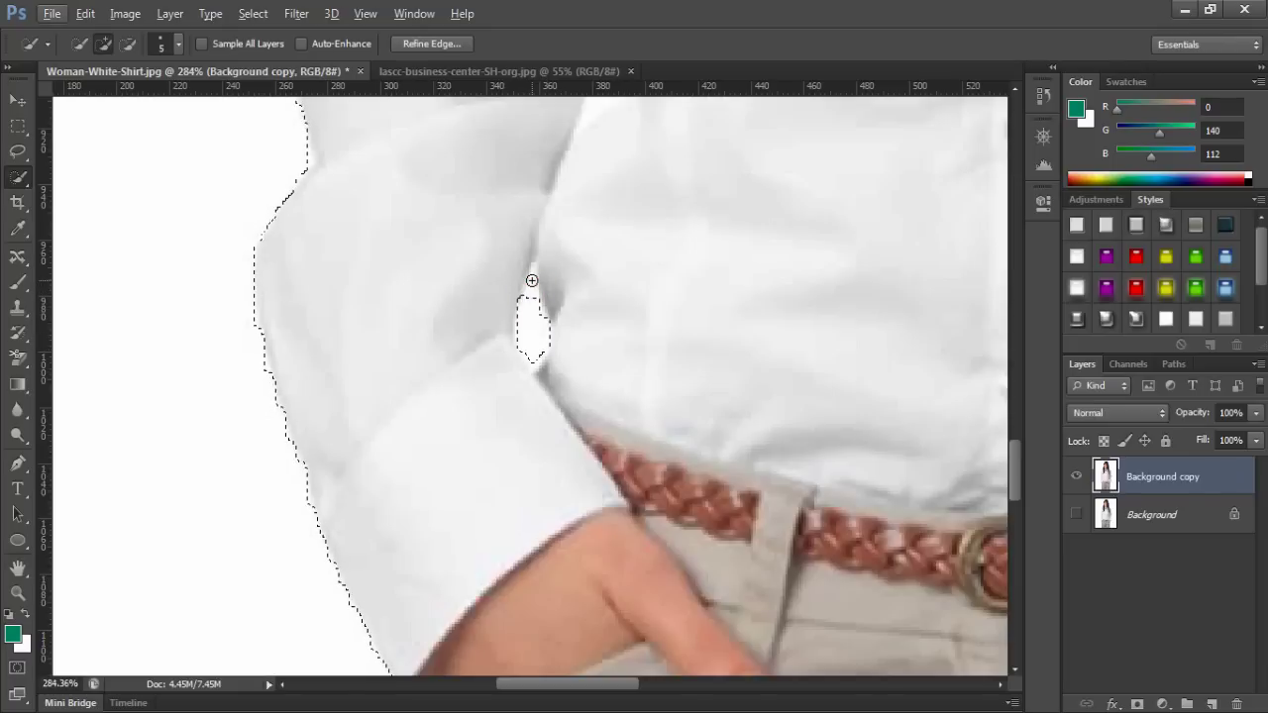
{"action": "key", "text": "alt"}
{"action": "left_click", "coordinate": [527, 297]}
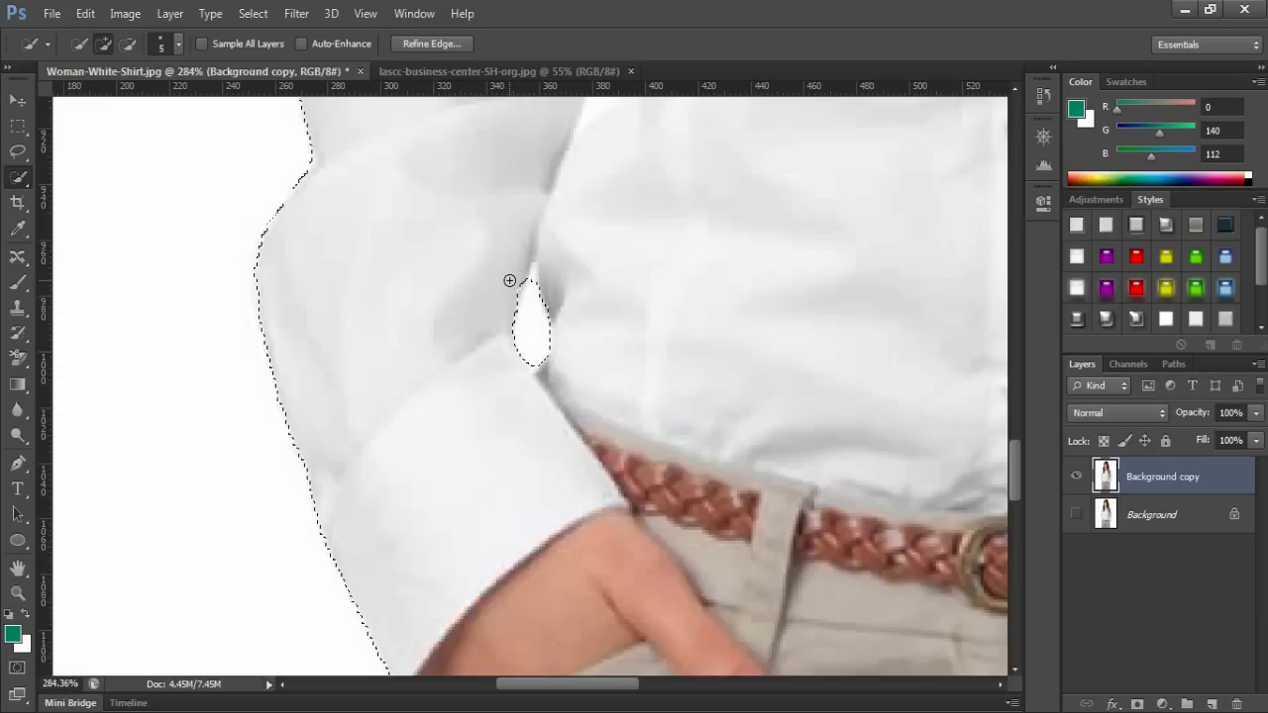
{"action": "left_click", "coordinate": [512, 285]}
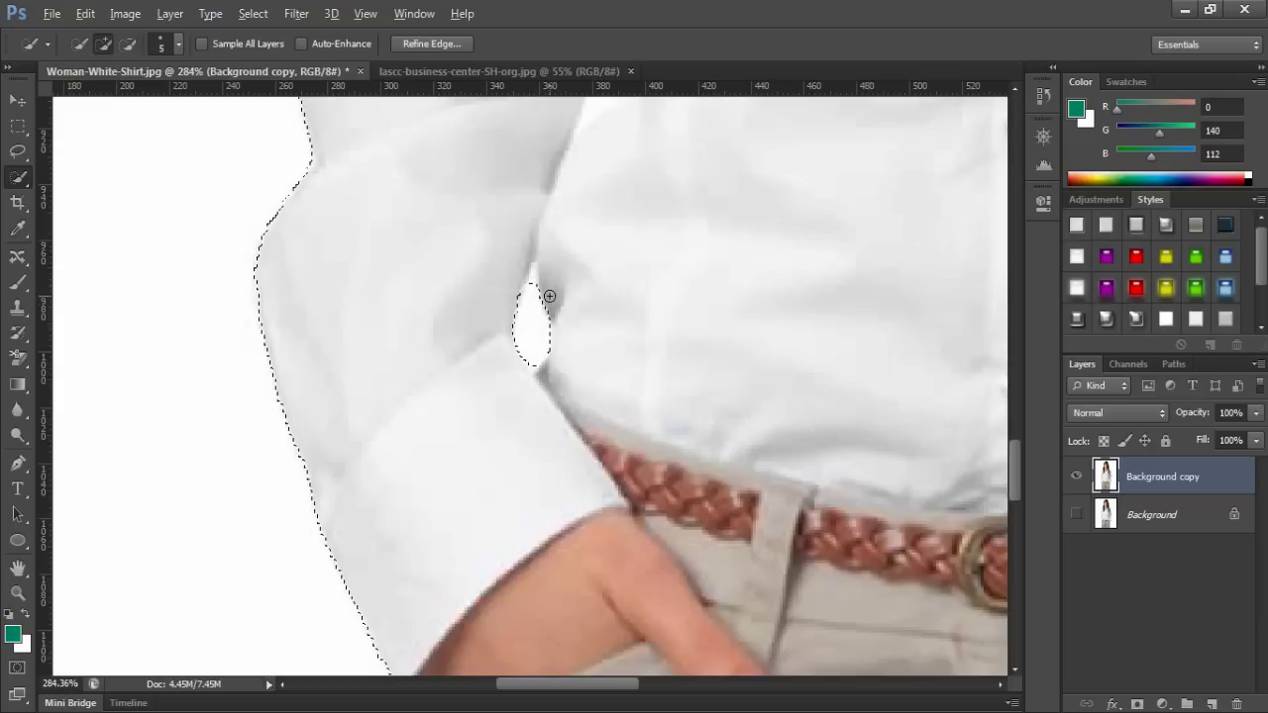
- Subtract the narrow white wedge between the woman's trouser legs from the selection, from the image's bottom edge up to its tip
{"action": "scroll", "coordinate": [549, 295], "scroll_direction": "up", "scroll_amount": 2}
{"action": "scroll", "coordinate": [549, 295], "scroll_direction": "down", "scroll_amount": 15}
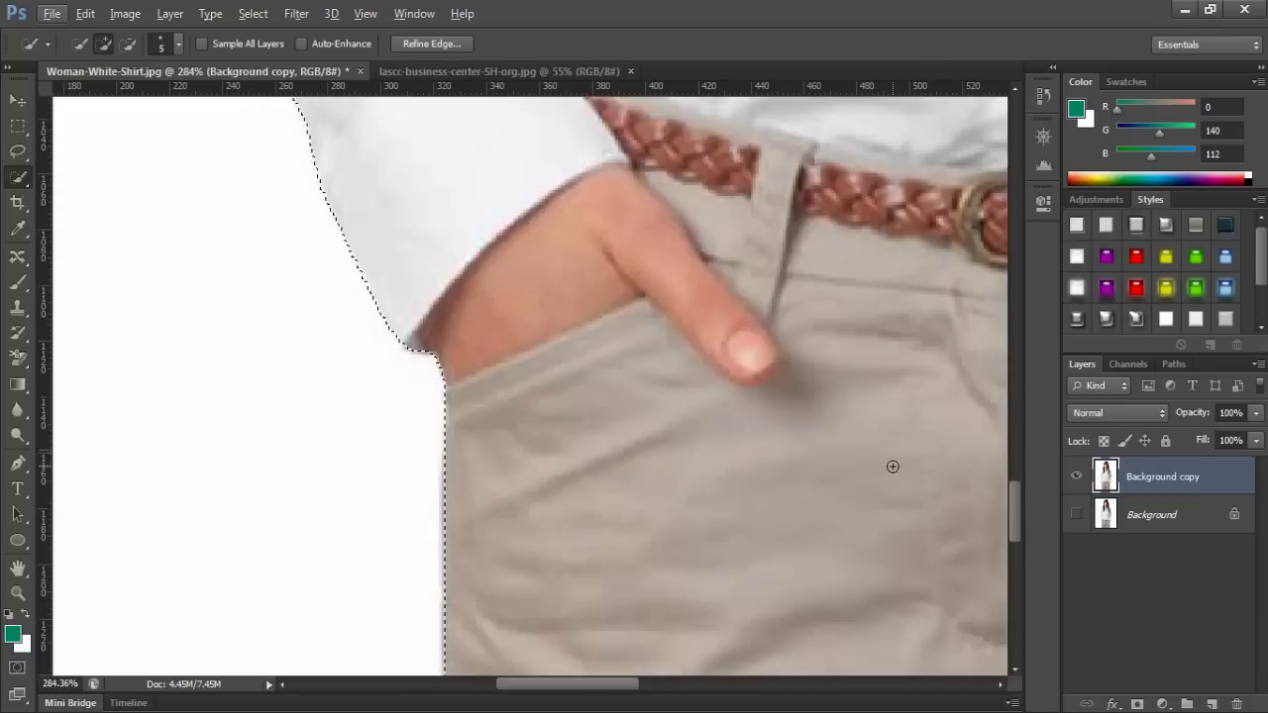
{"action": "left_click_drag", "start_coordinate": [1013, 528], "coordinate": [1013, 587]}
{"action": "left_click_drag", "start_coordinate": [594, 683], "coordinate": [643, 683]}
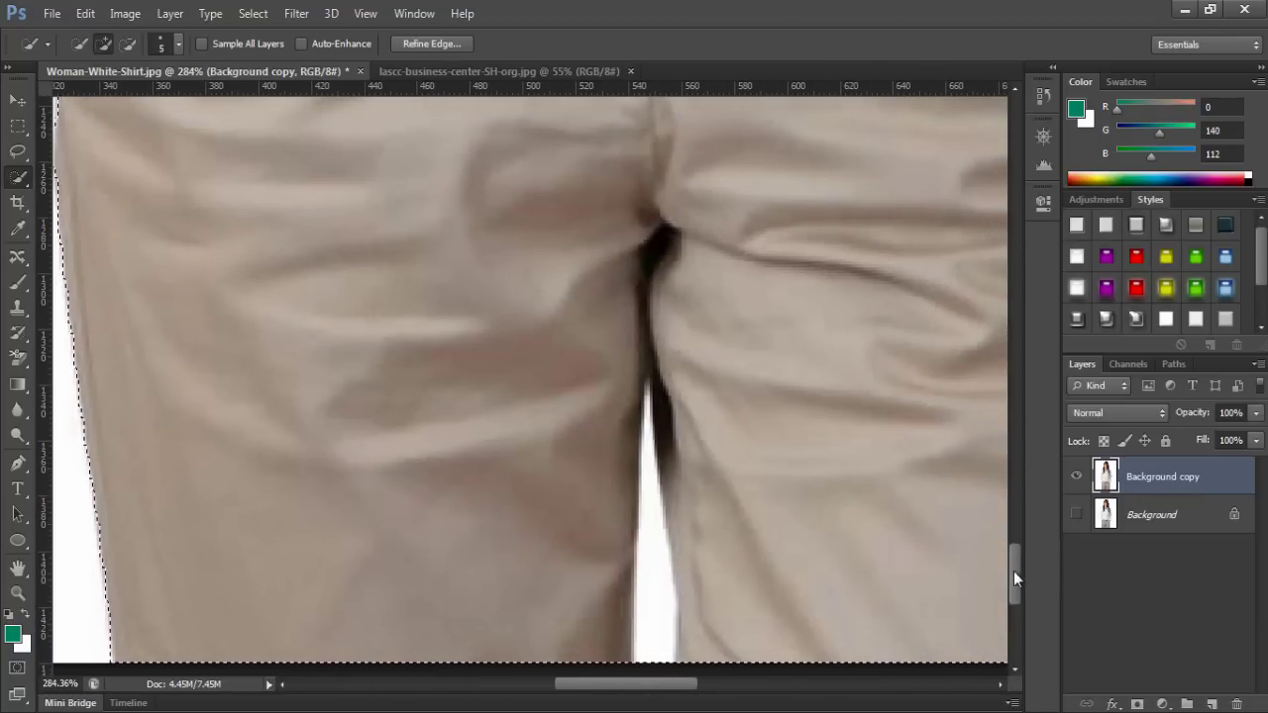
{"action": "mouse_move", "coordinate": [1010, 579]}
{"action": "left_mouse_down"}
{"action": "mouse_move", "coordinate": [1007, 619]}
{"action": "mouse_move", "coordinate": [1009, 587]}
{"action": "left_mouse_up"}
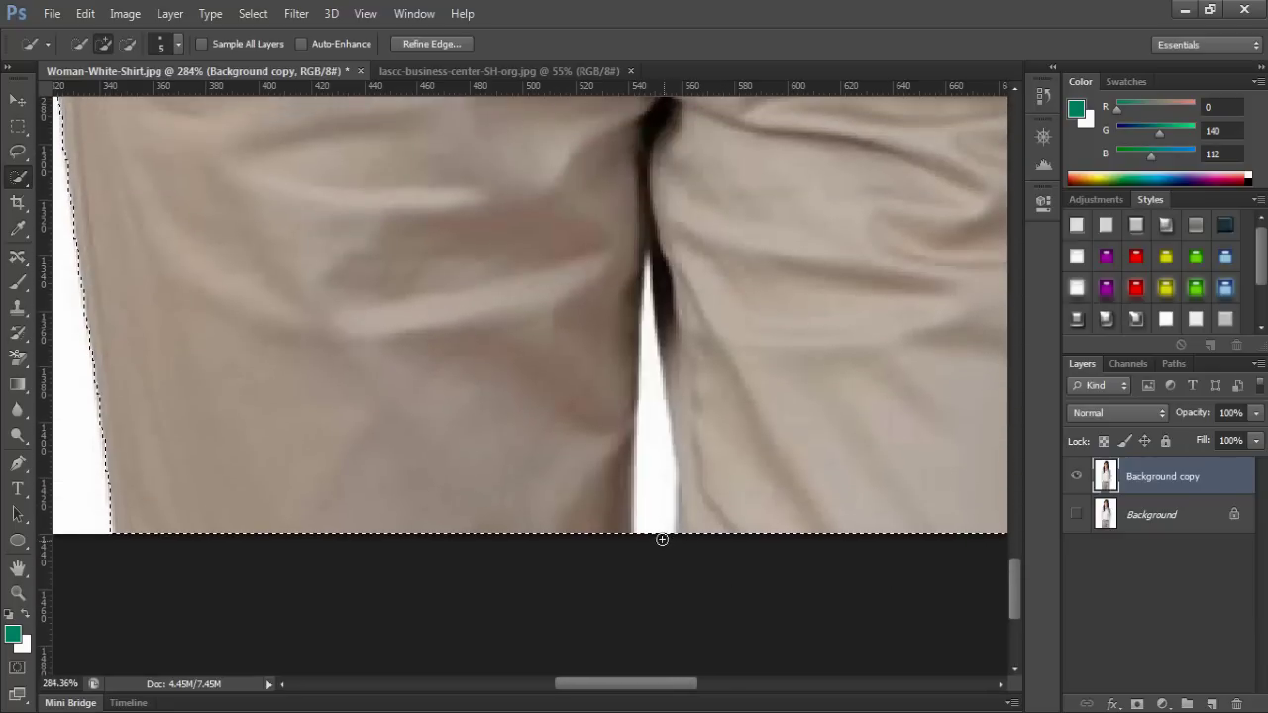
{"action": "left_click_drag", "start_coordinate": [654, 533], "coordinate": [653, 492]}
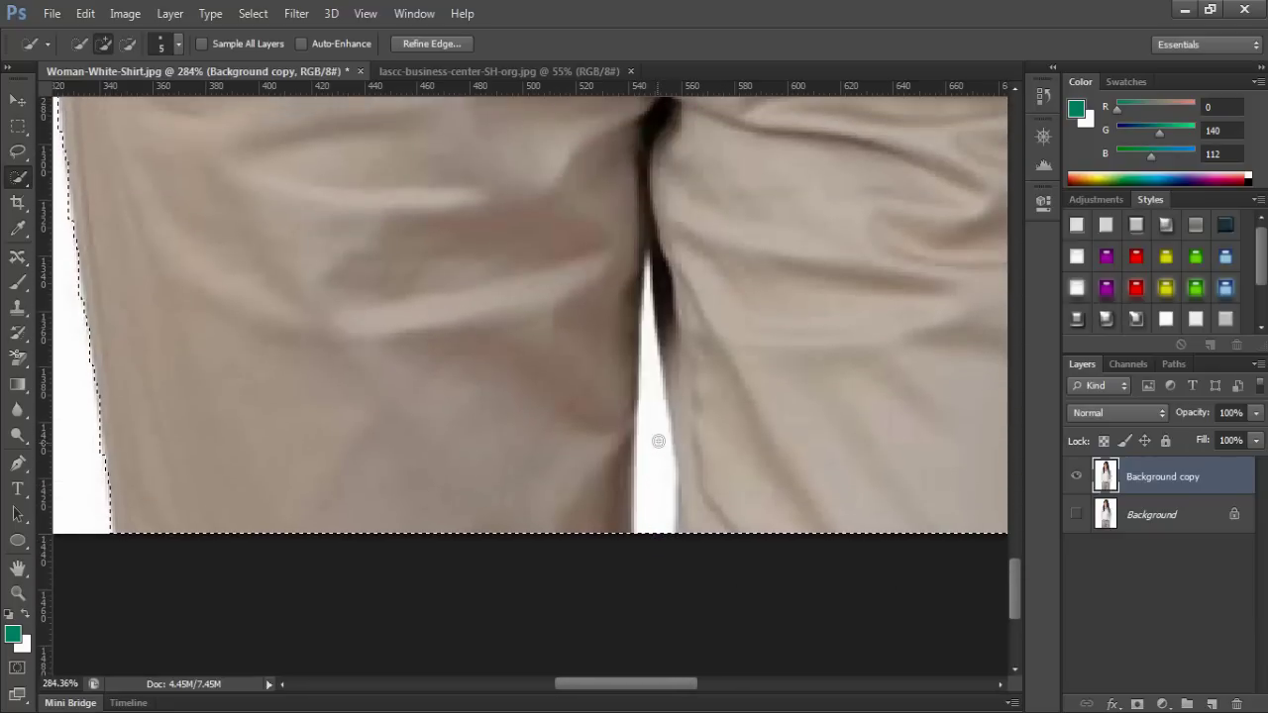
{"action": "left_click_drag", "start_coordinate": [656, 442], "coordinate": [658, 503]}
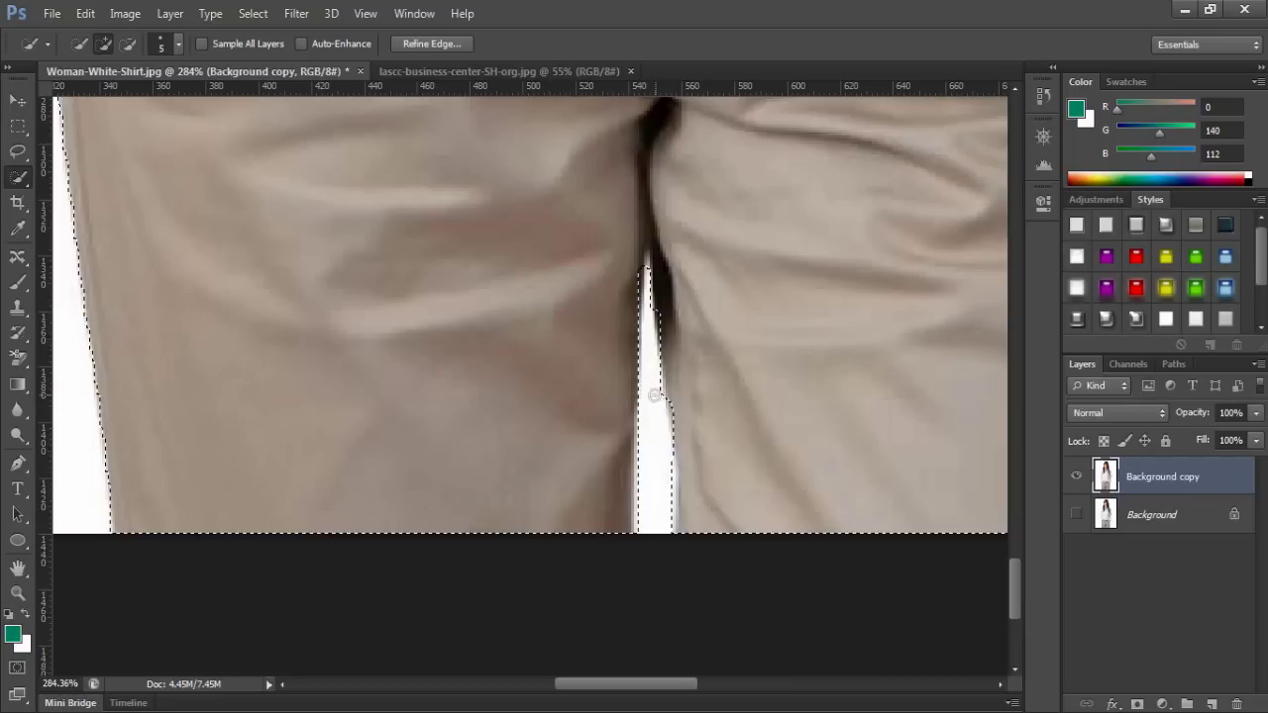
{"action": "left_click", "coordinate": [645, 292], "text": "alt"}
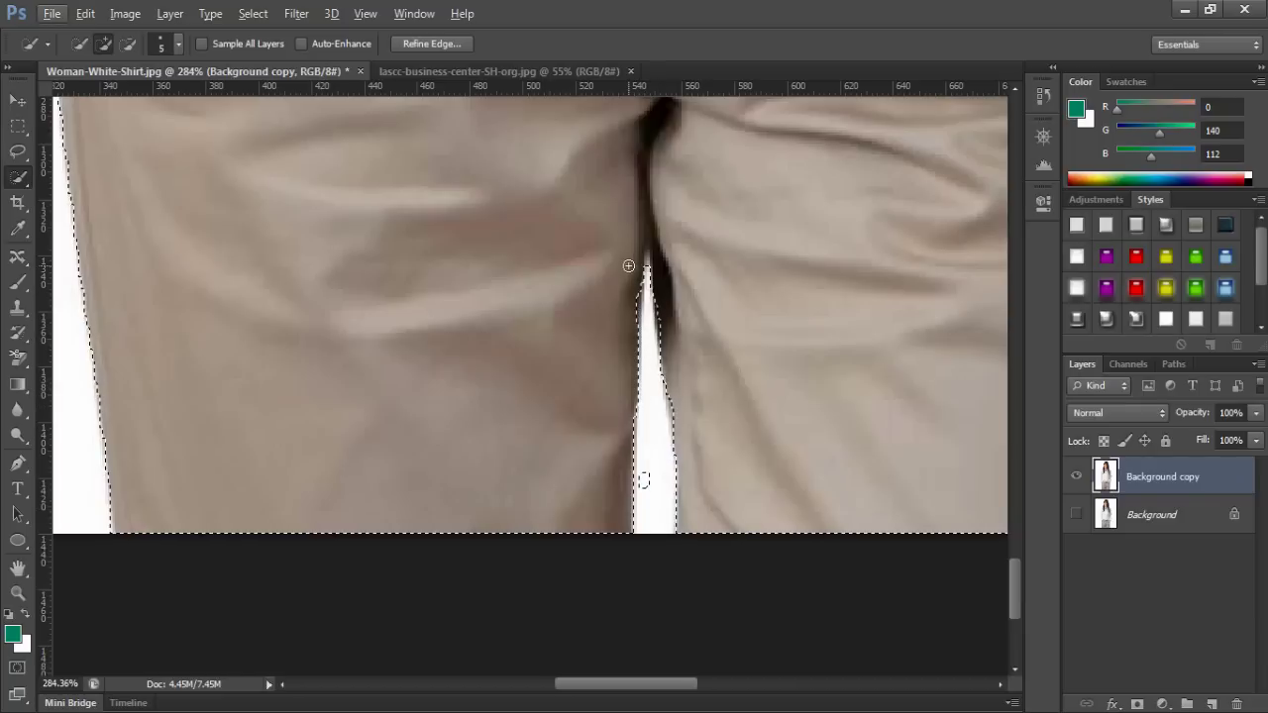
{"action": "scroll", "coordinate": [632, 315], "scroll_direction": "down", "scroll_amount": 1}
{"action": "scroll", "coordinate": [636, 386], "scroll_direction": "down", "scroll_amount": 8}
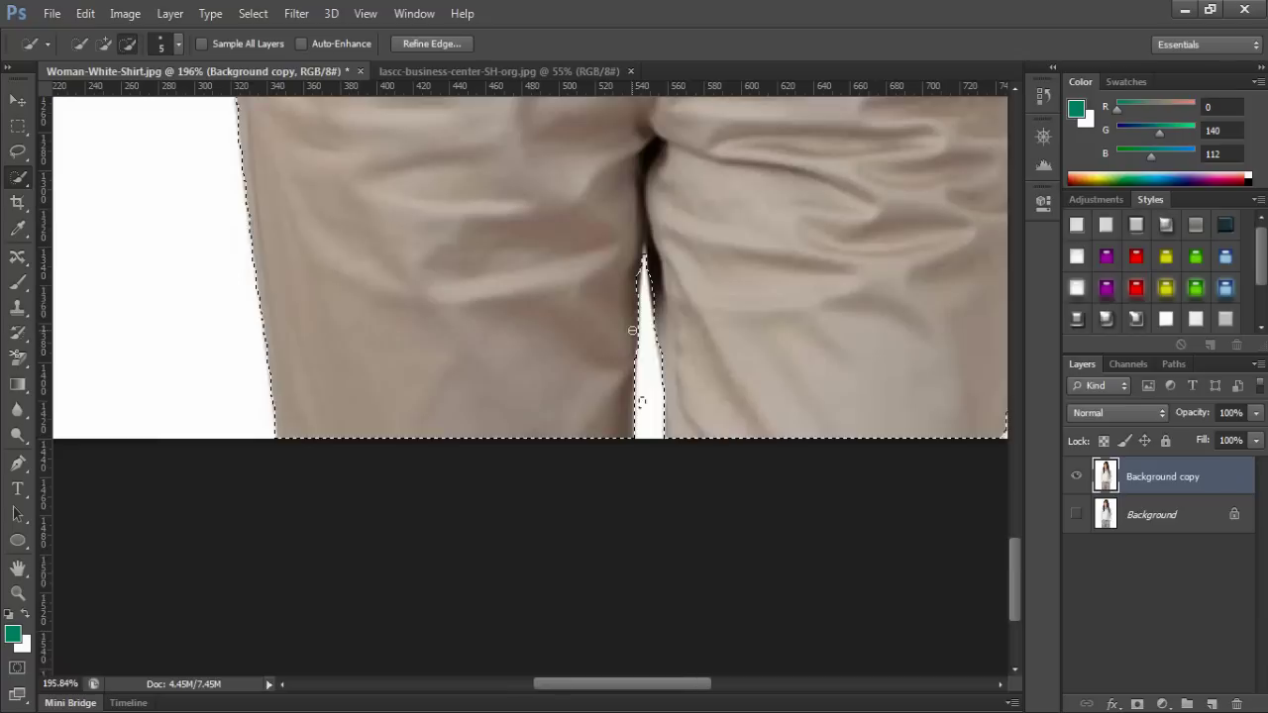
{"action": "scroll", "coordinate": [626, 366], "scroll_direction": "up", "scroll_amount": 5}
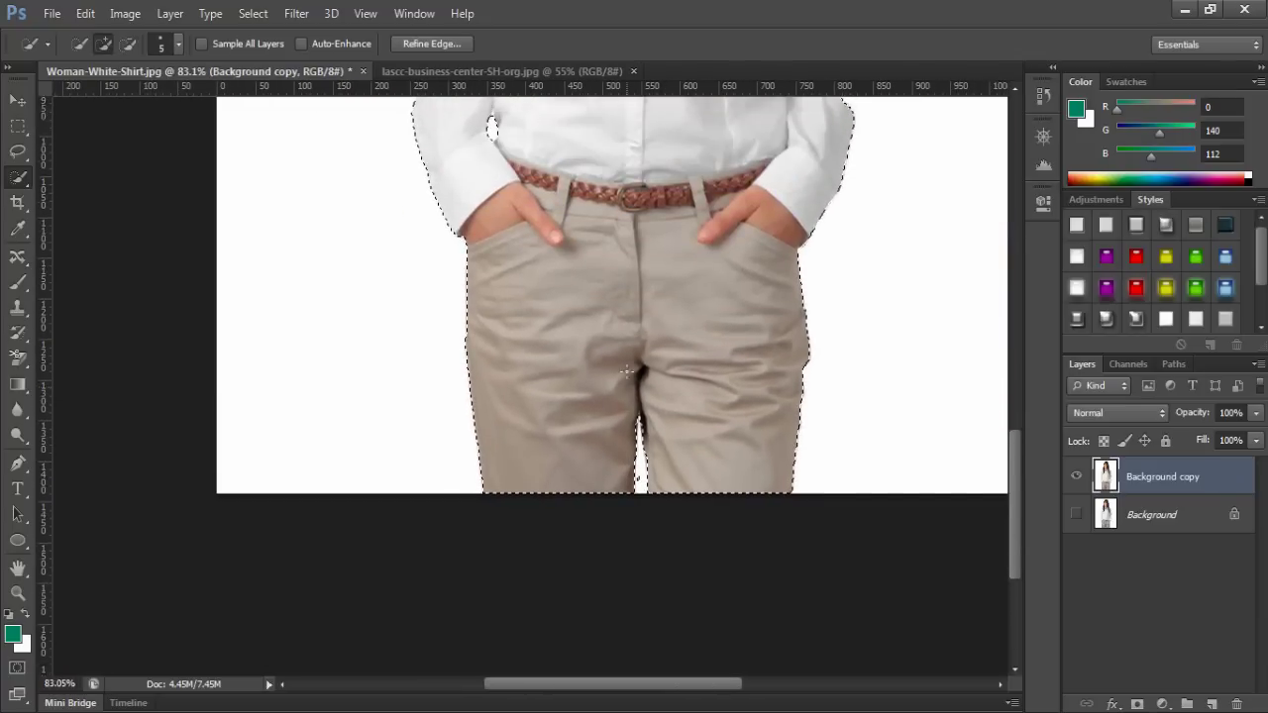
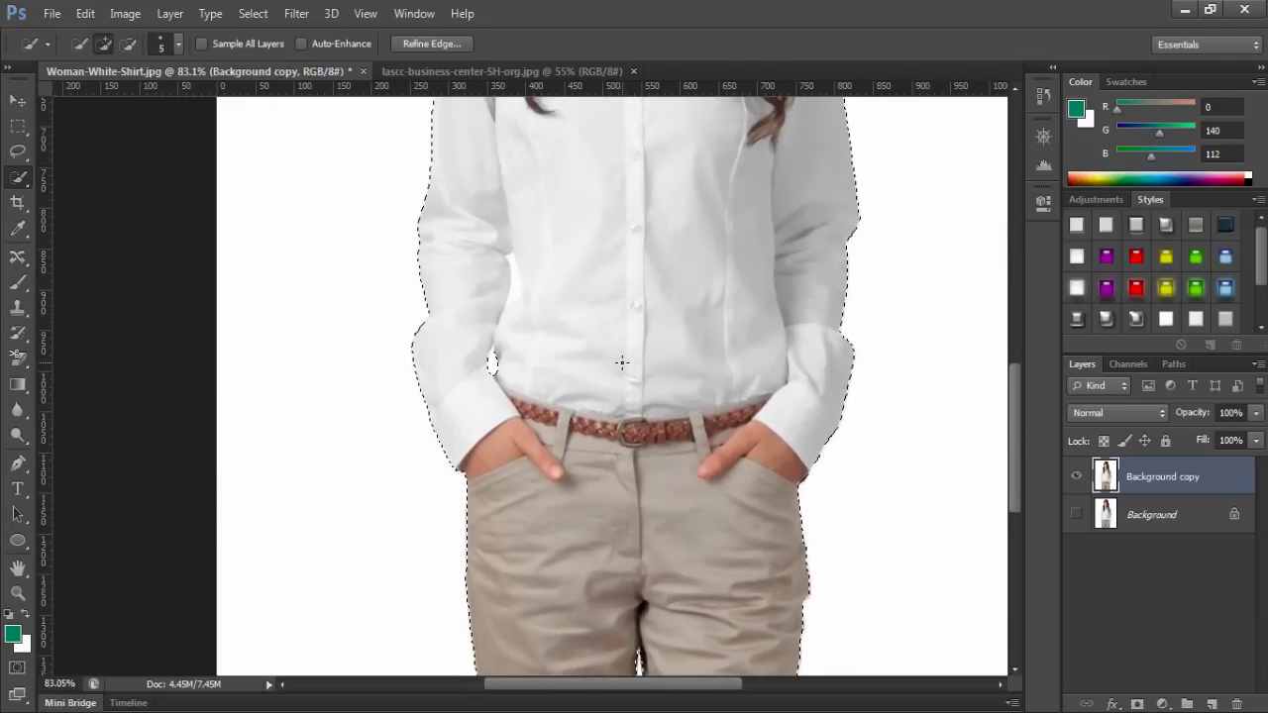
- Set the selection brush size to 33 and refine the selection along the woman's hair on the image's left side
{"action": "scroll", "coordinate": [621, 359], "scroll_direction": "down", "scroll_amount": 5}
{"action": "scroll", "coordinate": [621, 358], "scroll_direction": "up", "scroll_amount": 3}
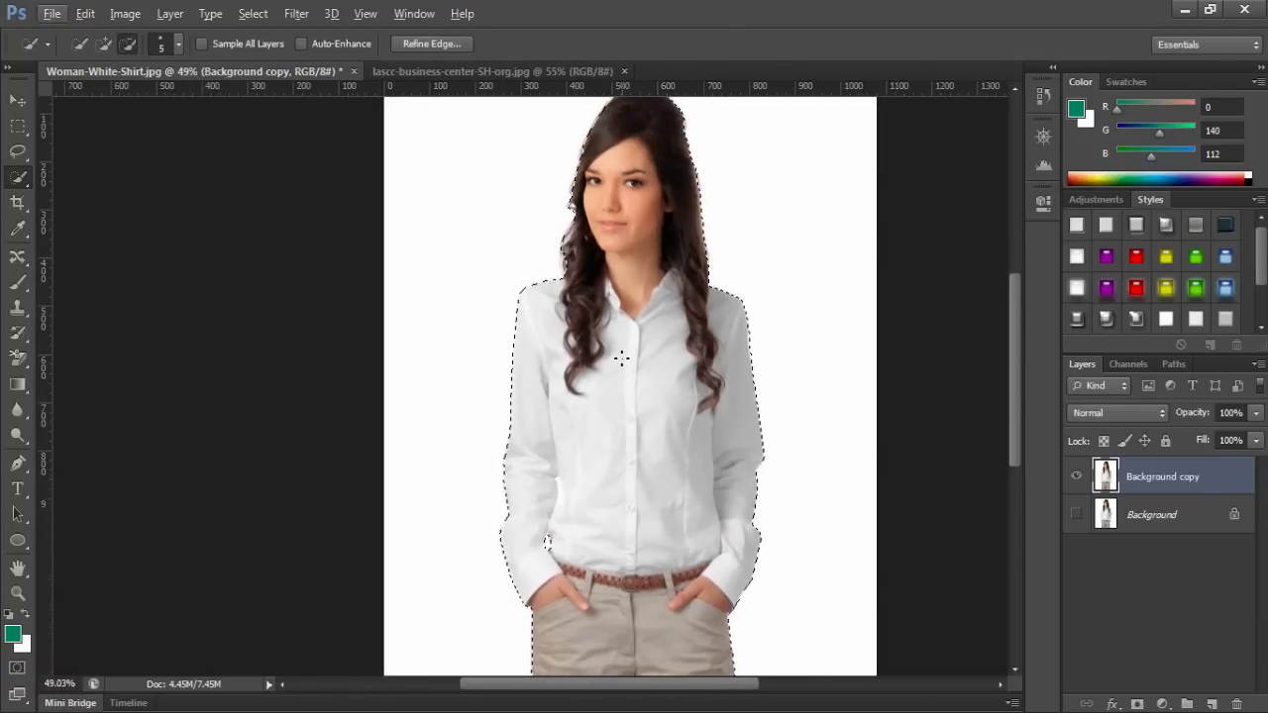
{"action": "scroll", "coordinate": [612, 278], "scroll_direction": "up", "scroll_amount": 5}
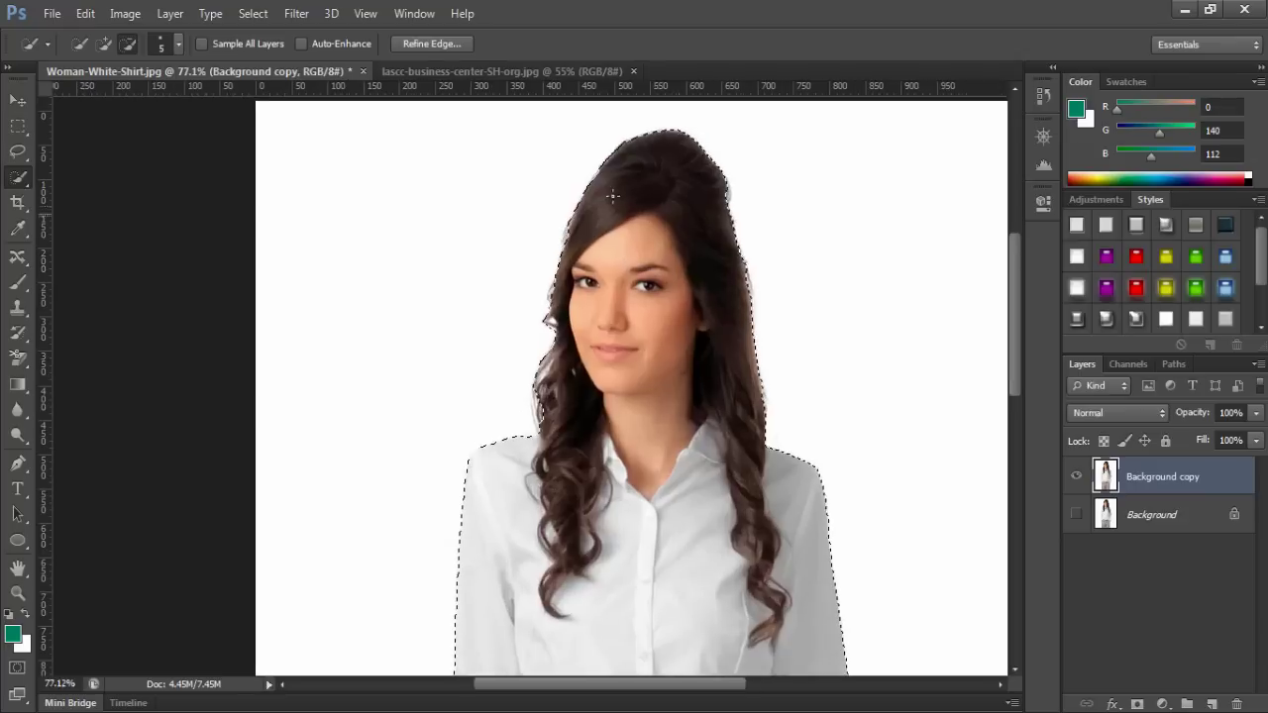
{"action": "right_click", "coordinate": [616, 183], "text": "alt"}
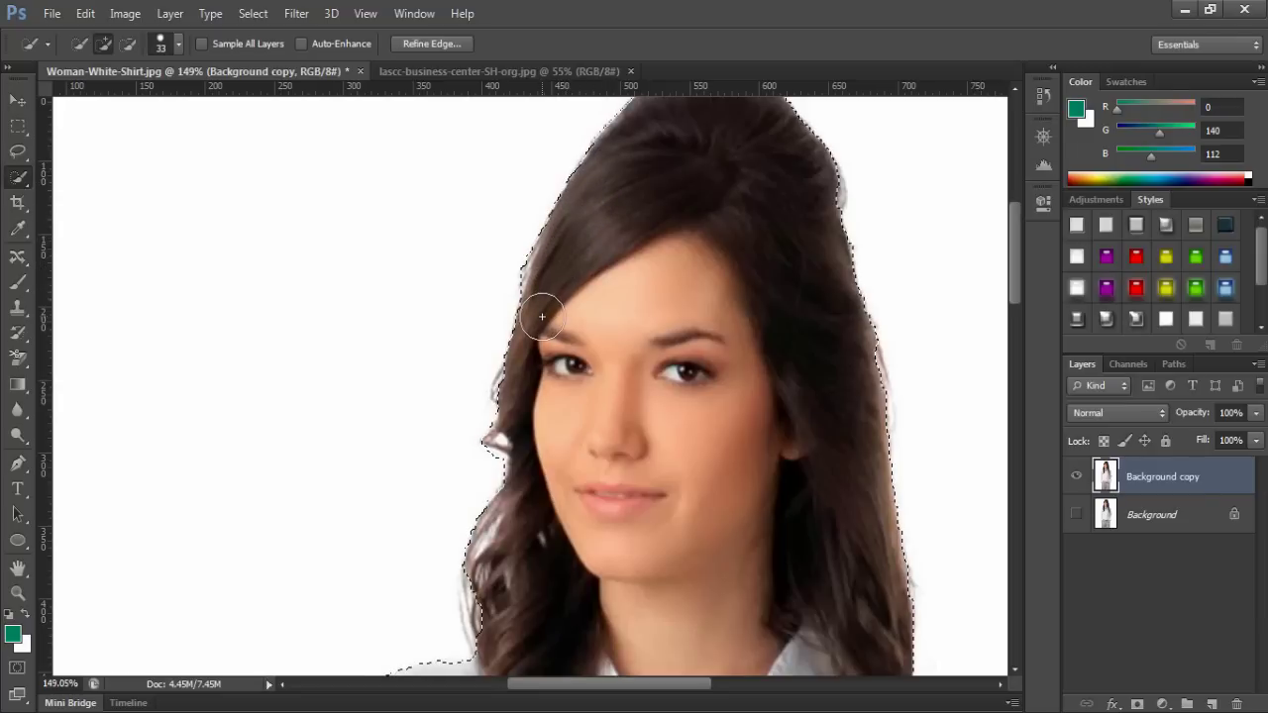
{"action": "left_click_drag", "start_coordinate": [535, 357], "coordinate": [534, 371]}
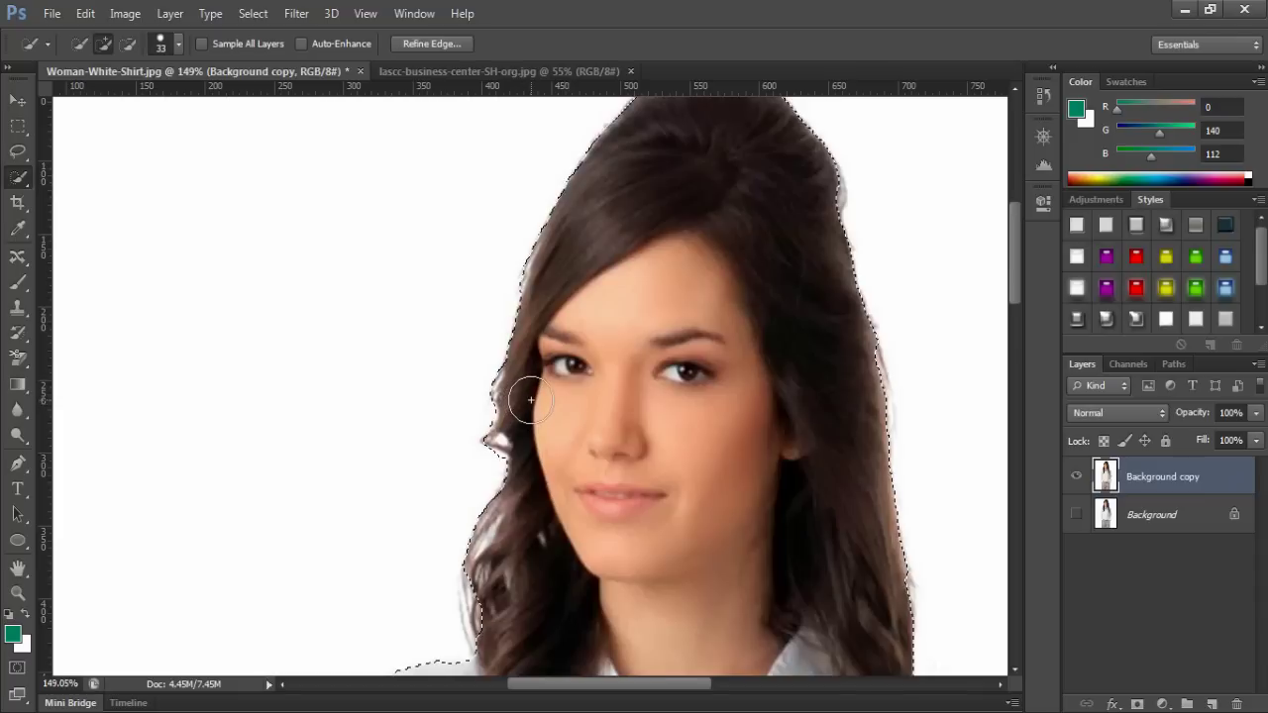
{"action": "scroll", "coordinate": [525, 401], "scroll_direction": "down", "scroll_amount": 2}
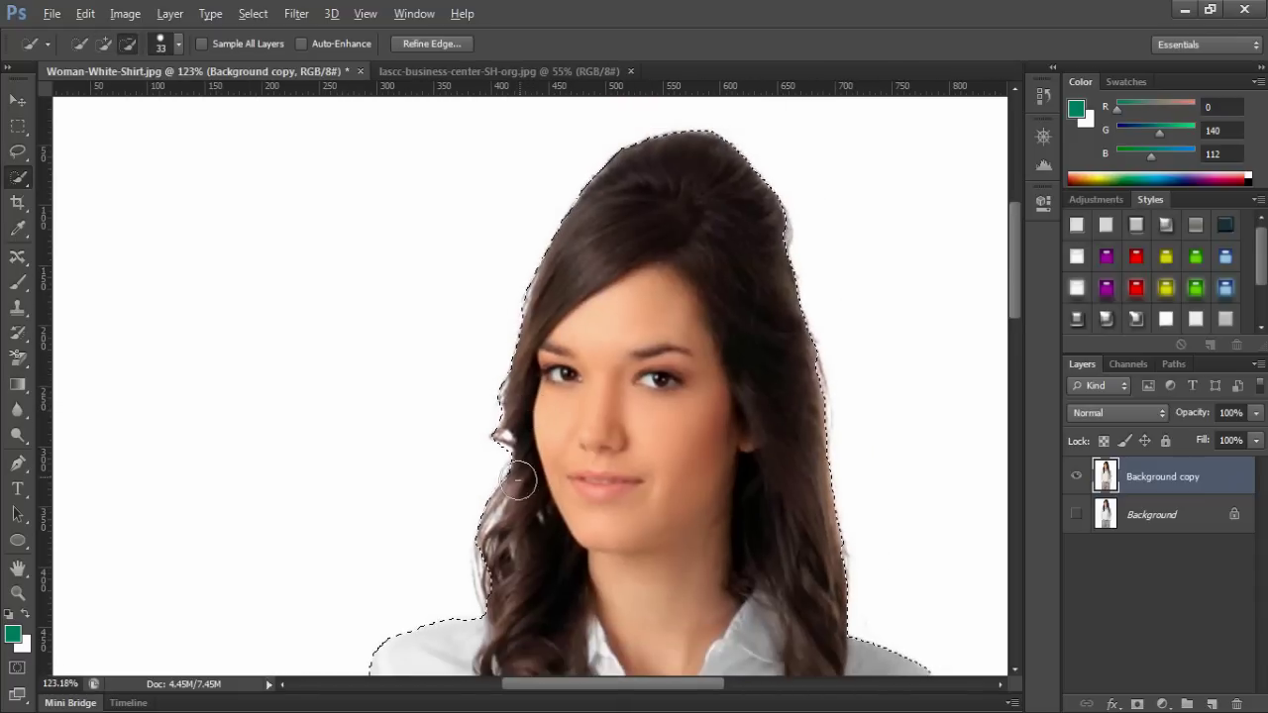
{"action": "left_click_drag", "start_coordinate": [509, 576], "coordinate": [509, 566]}
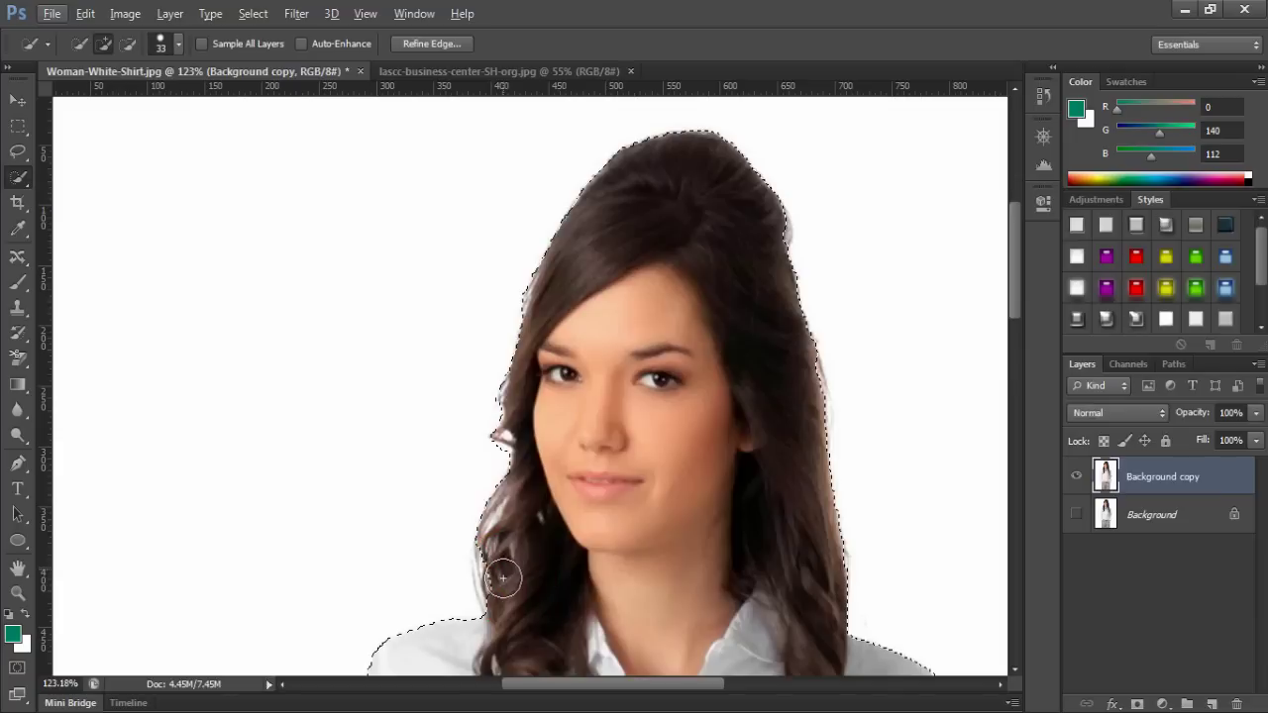
{"action": "left_click", "coordinate": [495, 575]}
{"action": "left_click", "coordinate": [497, 578]}
- Open Refine Edge for the selection, setting the edge detection radius to 4.5 px and Decontaminate Colors to 62%
{"action": "scroll", "coordinate": [500, 540], "scroll_direction": "down", "scroll_amount": 1}
{"action": "scroll", "coordinate": [501, 541], "scroll_direction": "down", "scroll_amount": 1}
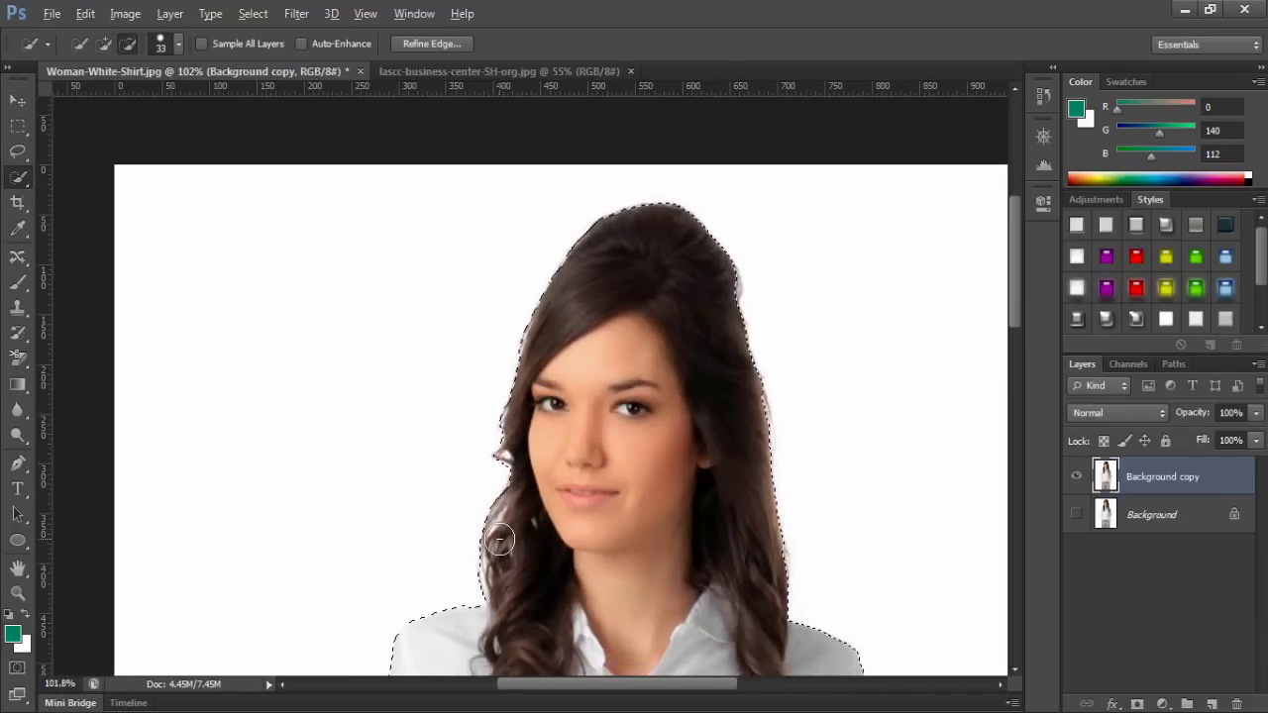
{"action": "scroll", "coordinate": [515, 496], "scroll_direction": "down", "scroll_amount": 7}
{"action": "scroll", "coordinate": [522, 482], "scroll_direction": "down", "scroll_amount": 2}
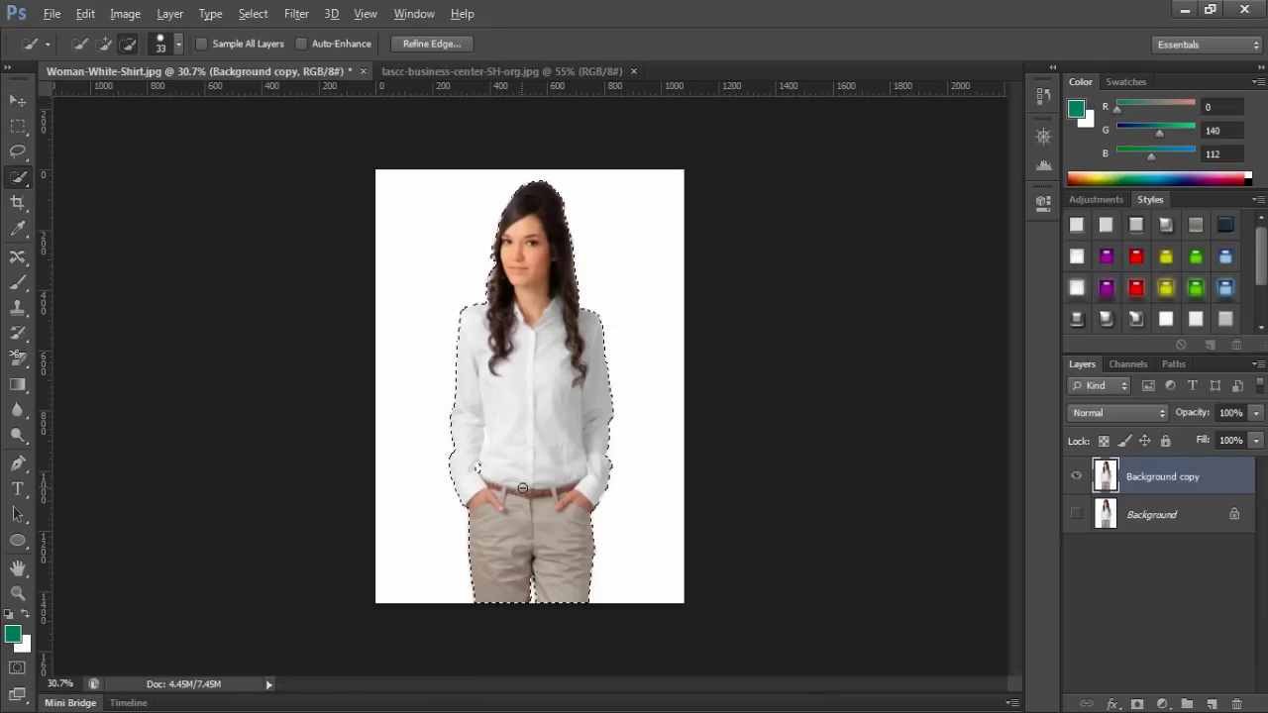
{"action": "scroll", "coordinate": [525, 397], "scroll_direction": "up", "scroll_amount": 1}
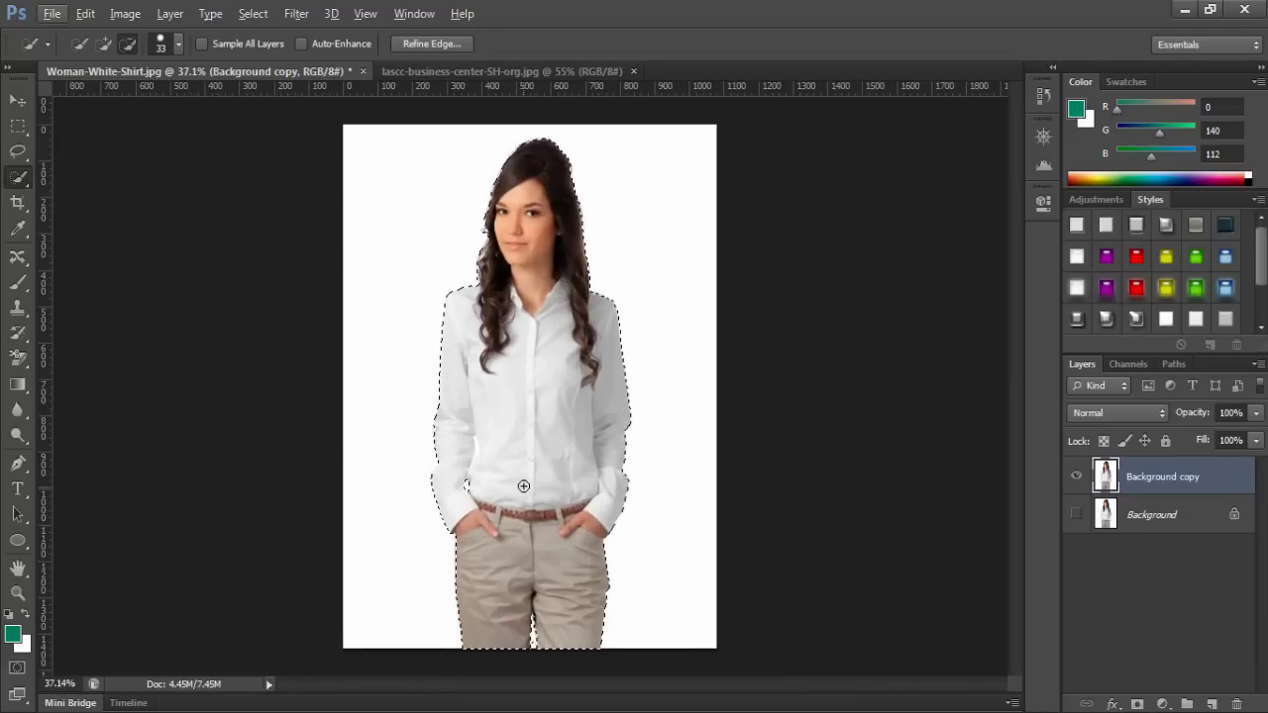
{"action": "left_click", "coordinate": [412, 44]}
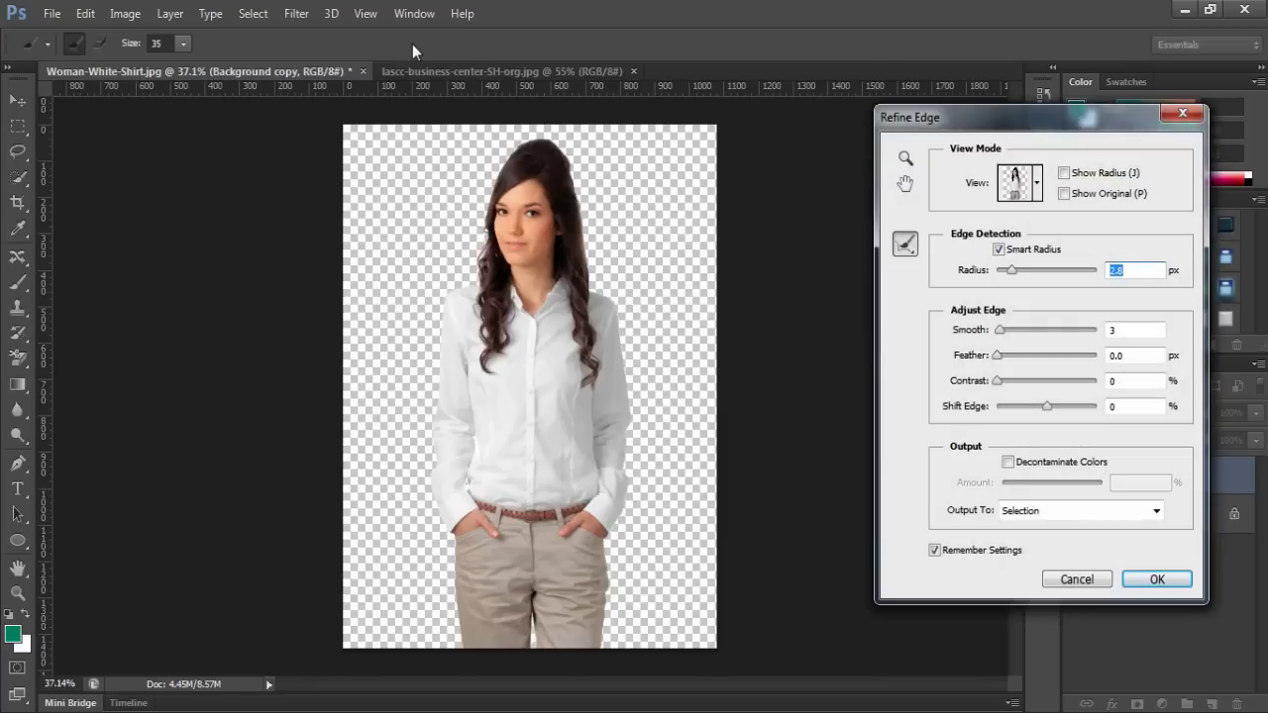
{"action": "scroll", "coordinate": [822, 307], "scroll_direction": "up", "scroll_amount": 2}
{"action": "left_click", "coordinate": [702, 372]}
{"action": "scroll", "coordinate": [702, 372], "scroll_direction": "up", "scroll_amount": 4}
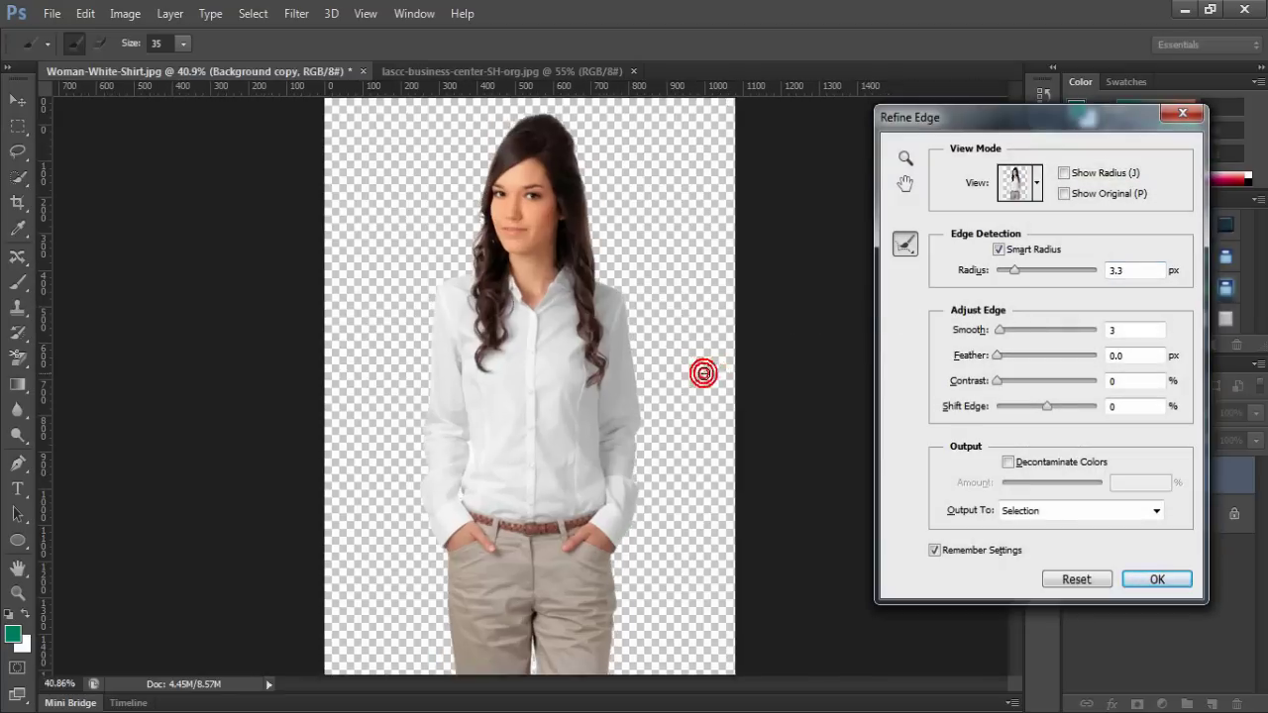
{"action": "scroll", "coordinate": [694, 374], "scroll_direction": "up", "scroll_amount": 1}
{"action": "scroll", "coordinate": [694, 374], "scroll_direction": "down", "scroll_amount": 3}
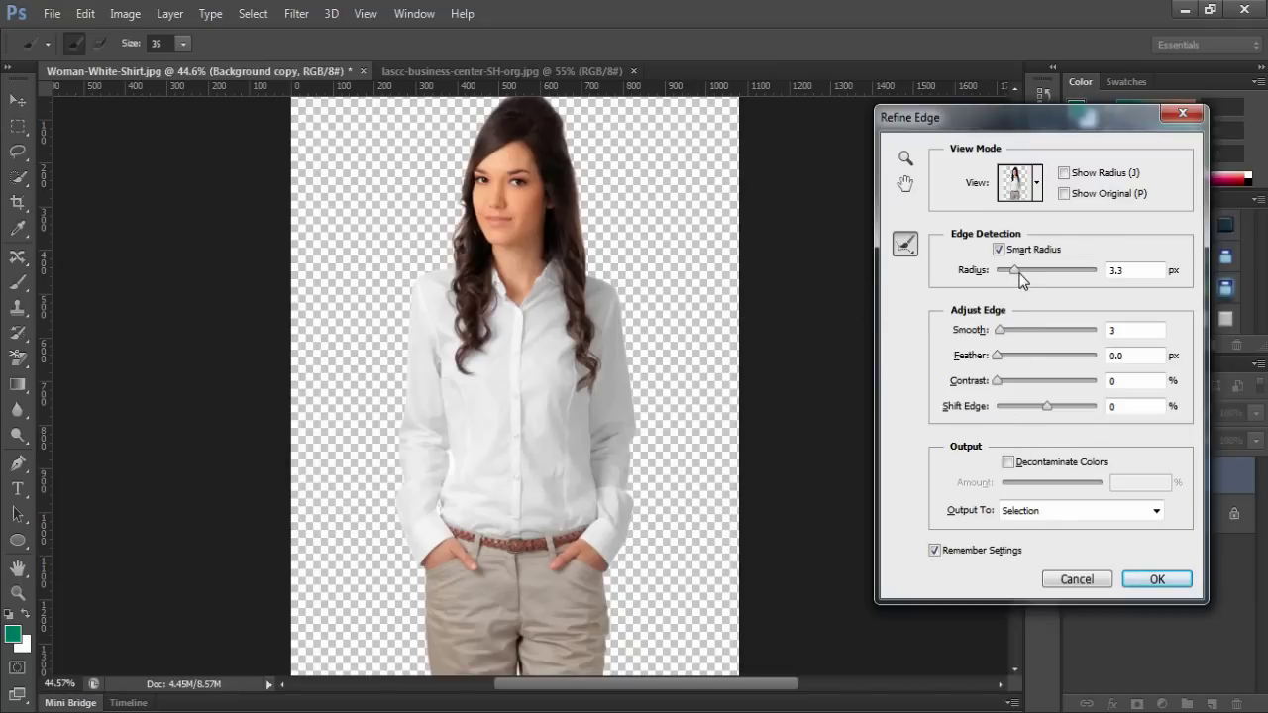
{"action": "left_click_drag", "start_coordinate": [1019, 277], "coordinate": [1023, 278]}
{"action": "left_click", "coordinate": [1008, 463]}
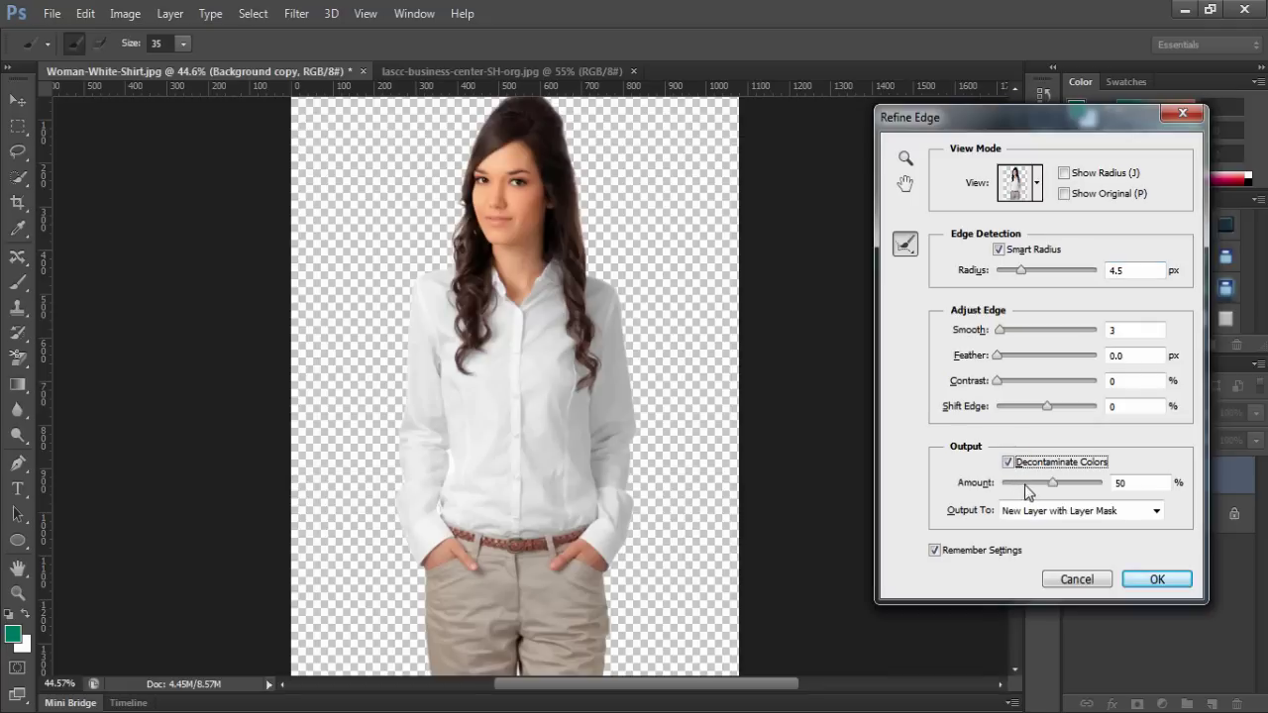
{"action": "left_click_drag", "start_coordinate": [1054, 485], "coordinate": [1062, 485]}
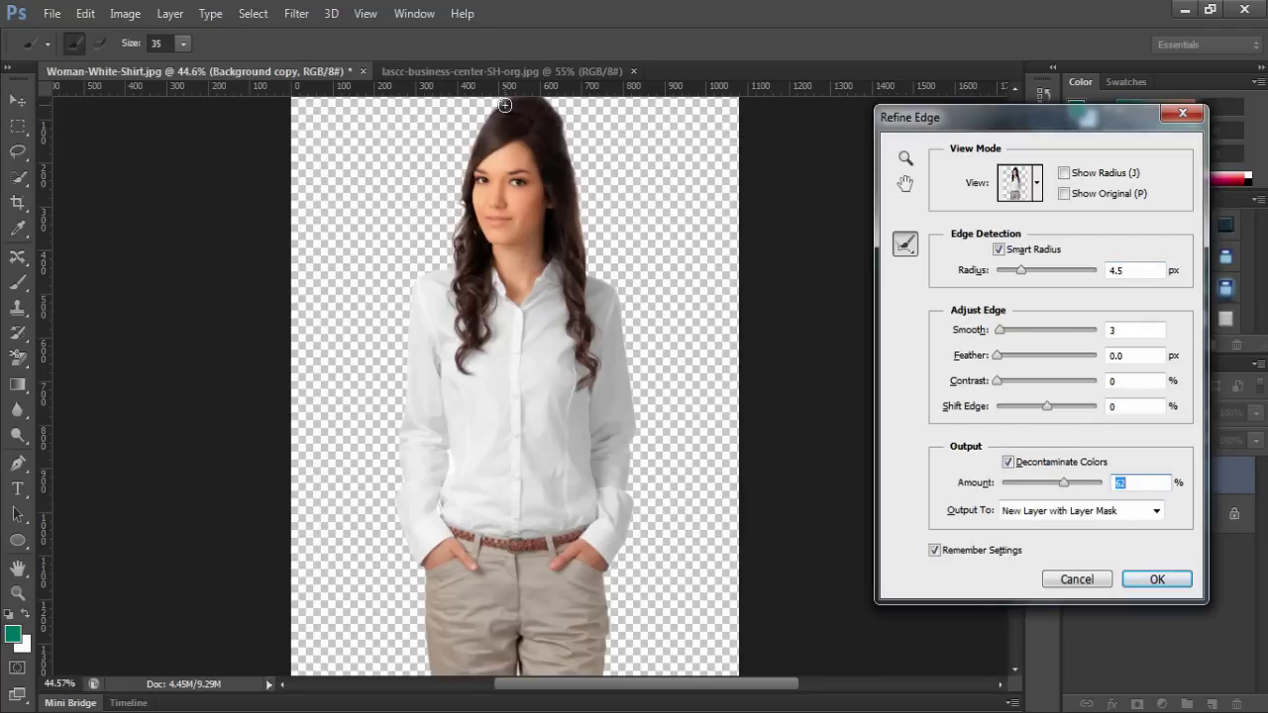
- Brush the Refine Radius tool at size 35 along the hair, shoulder and upper sleeve on the image's left side
{"action": "left_click_drag", "start_coordinate": [502, 102], "coordinate": [478, 121]}
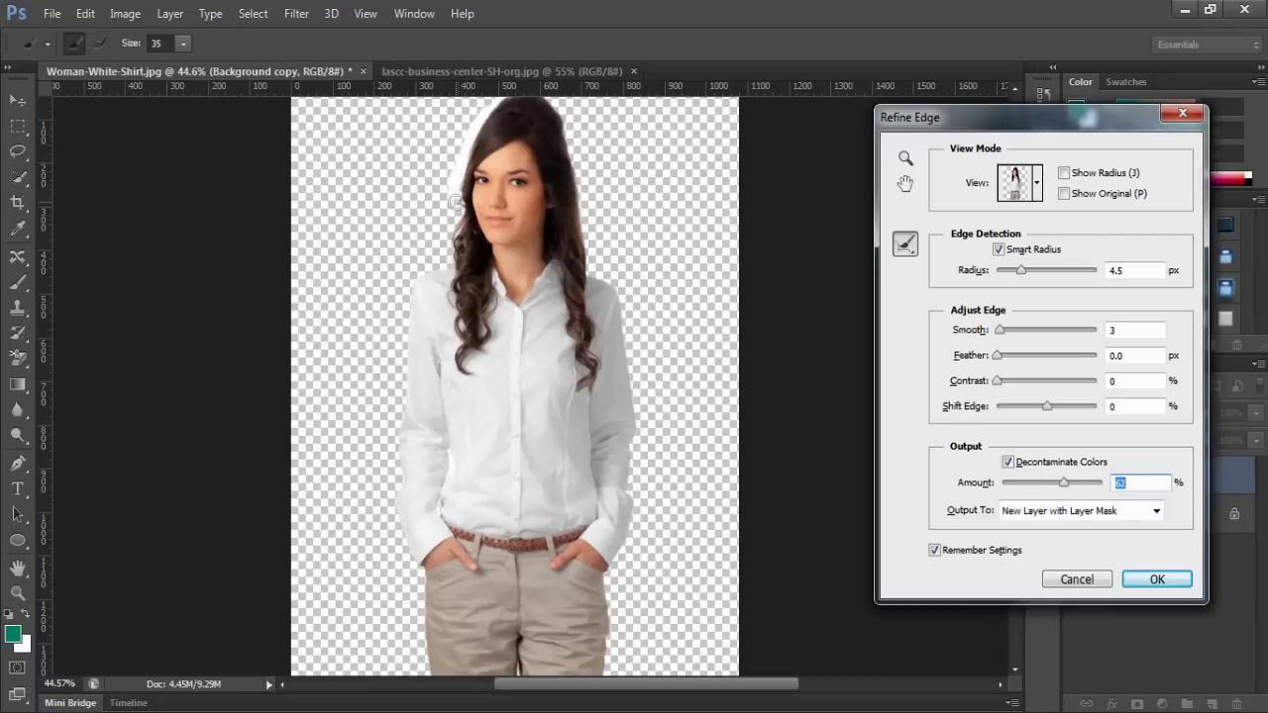
{"action": "left_click_drag", "start_coordinate": [453, 230], "coordinate": [451, 246]}
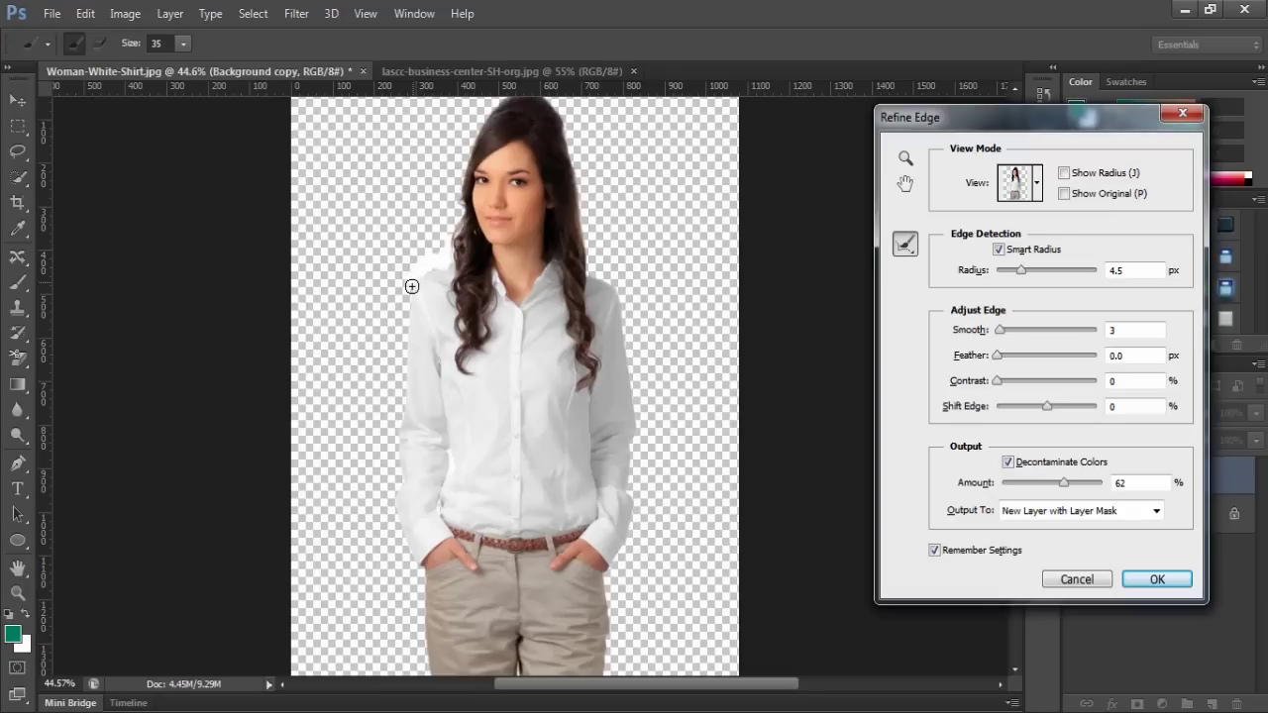
{"action": "left_click_drag", "start_coordinate": [412, 304], "coordinate": [397, 328]}
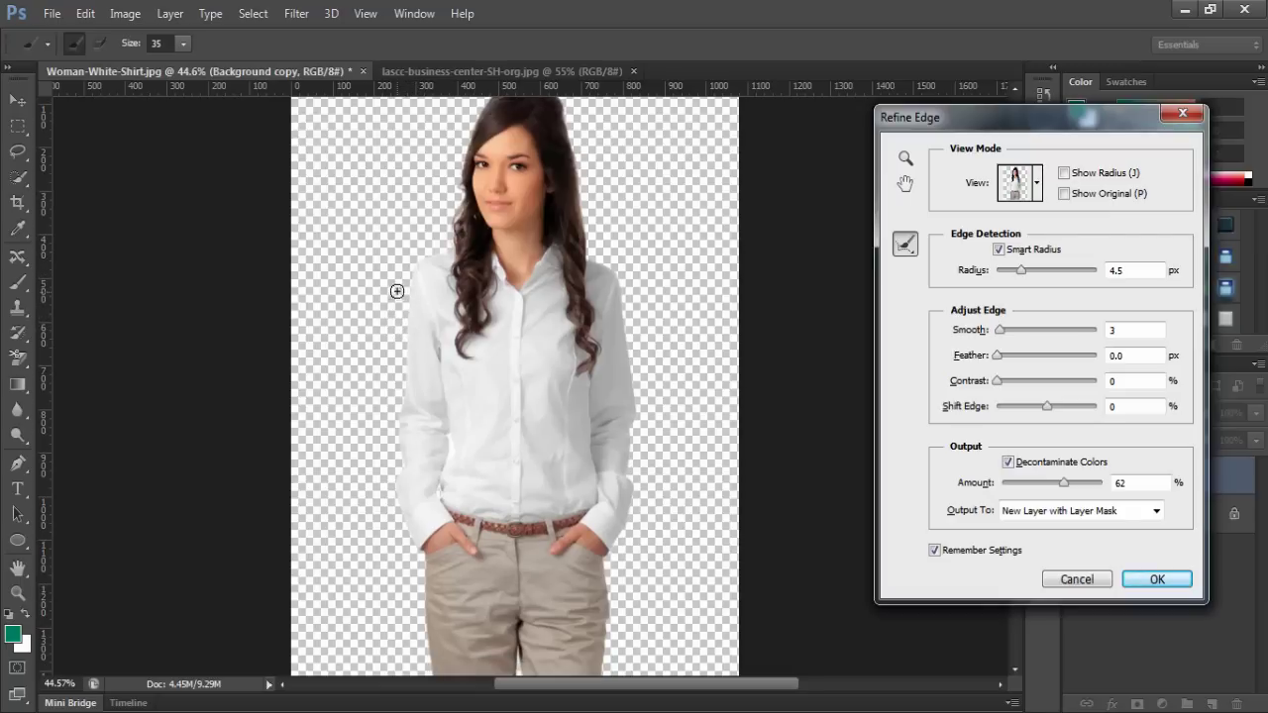
{"action": "left_click_drag", "start_coordinate": [405, 280], "coordinate": [392, 378]}
- Reduce the refine brush size to 20 and brush along the trousers' outer edge on the image's right side
{"action": "scroll", "coordinate": [515, 594], "scroll_direction": "down", "scroll_amount": 3}
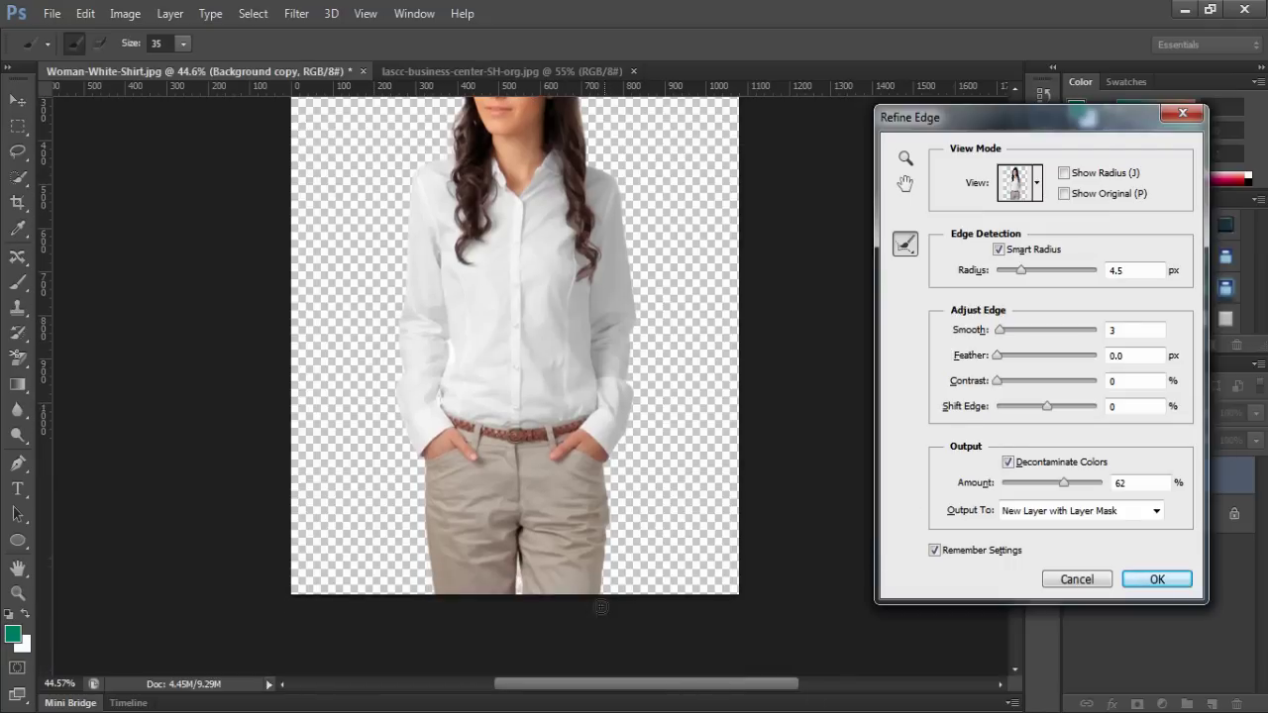
{"action": "scroll", "coordinate": [503, 598], "scroll_direction": "up", "scroll_amount": 2}
{"action": "scroll", "coordinate": [502, 597], "scroll_direction": "up", "scroll_amount": 4}
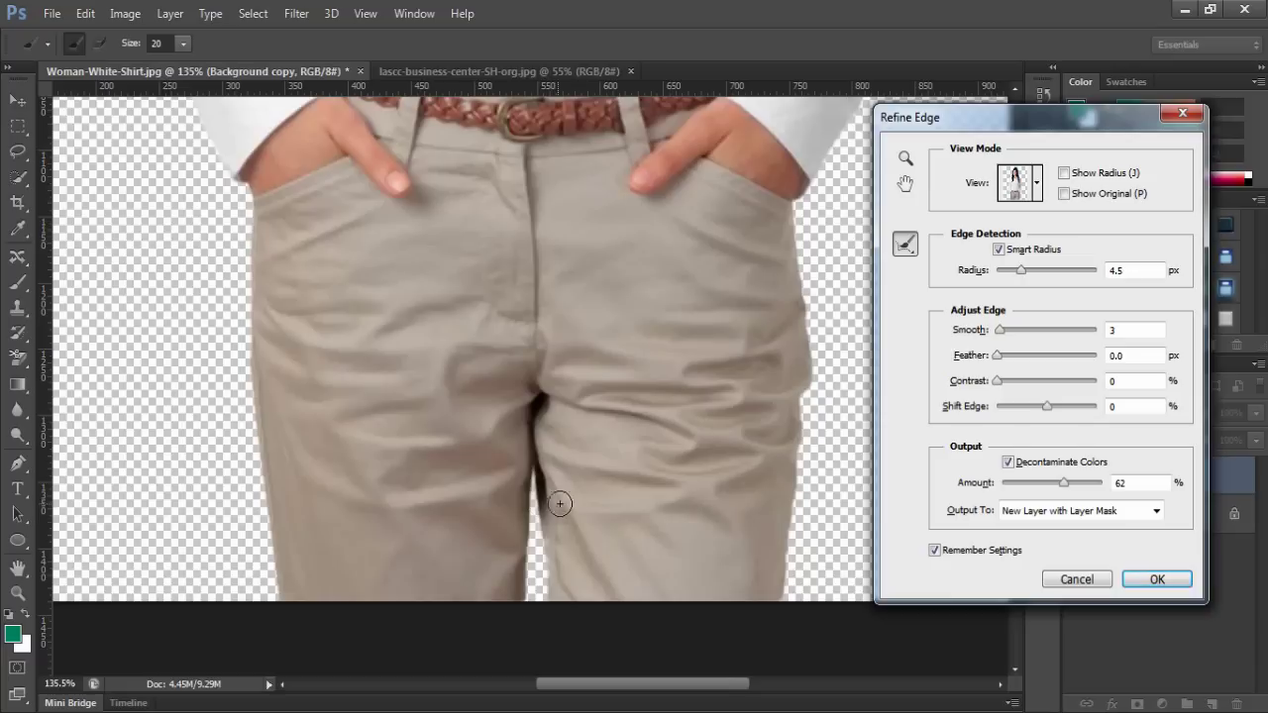
{"action": "scroll", "coordinate": [719, 389], "scroll_direction": "down", "scroll_amount": 2}
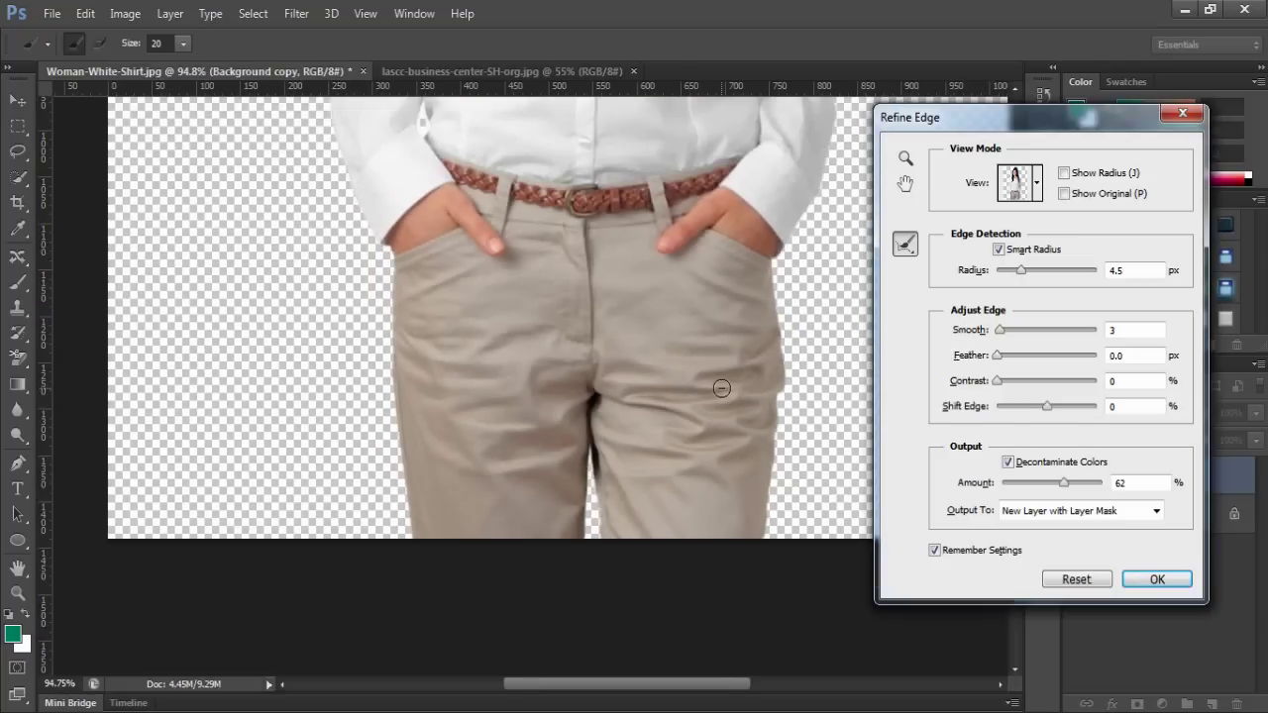
{"action": "scroll", "coordinate": [721, 388], "scroll_direction": "up", "scroll_amount": 1}
{"action": "left_click_drag", "start_coordinate": [802, 232], "coordinate": [785, 420]}
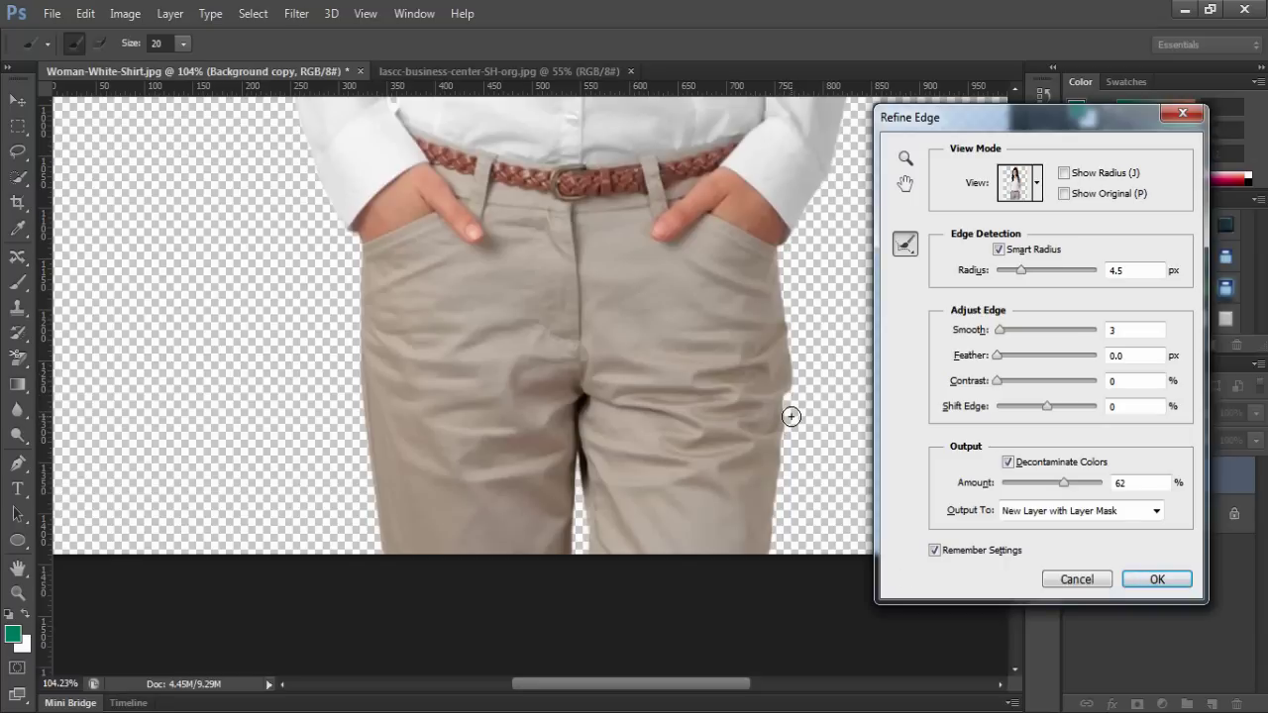
{"action": "scroll", "coordinate": [791, 416], "scroll_direction": "down", "scroll_amount": 2}
{"action": "left_click_drag", "start_coordinate": [784, 406], "coordinate": [783, 448]}
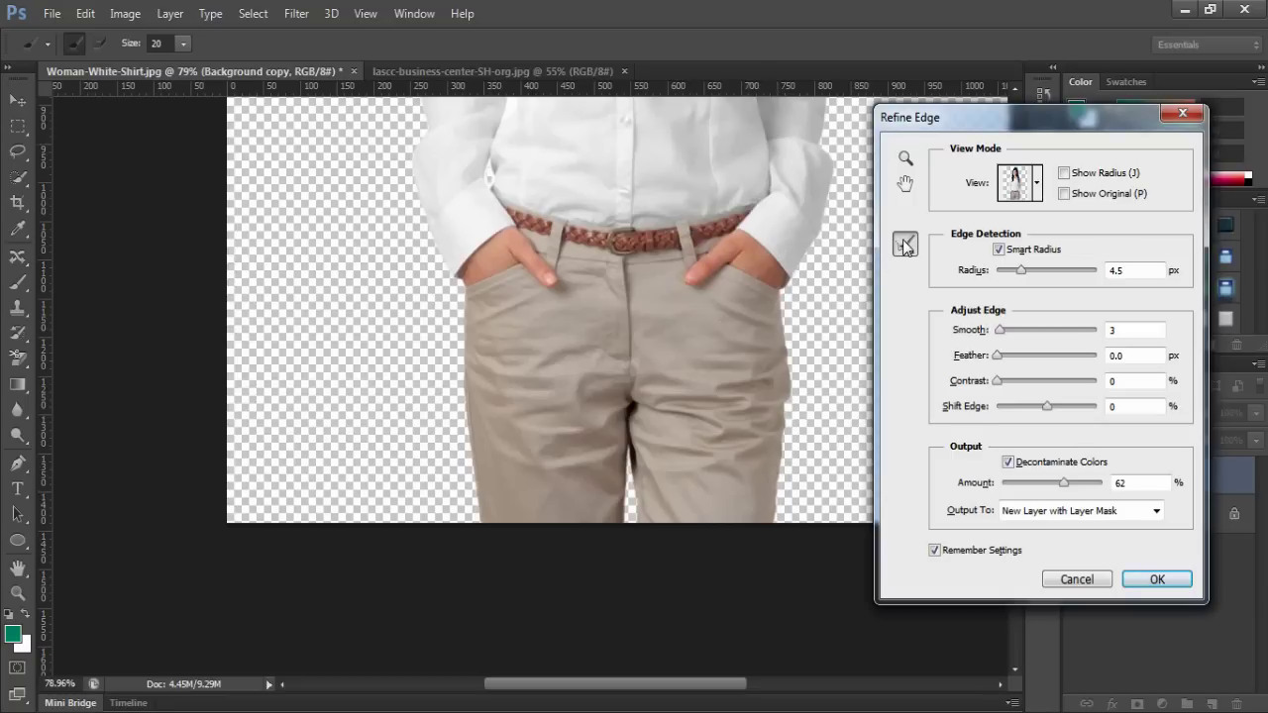
- Output the refined cut-out of the woman to a New Layer and apply Refine Edge
{"action": "left_click", "coordinate": [1078, 513]}
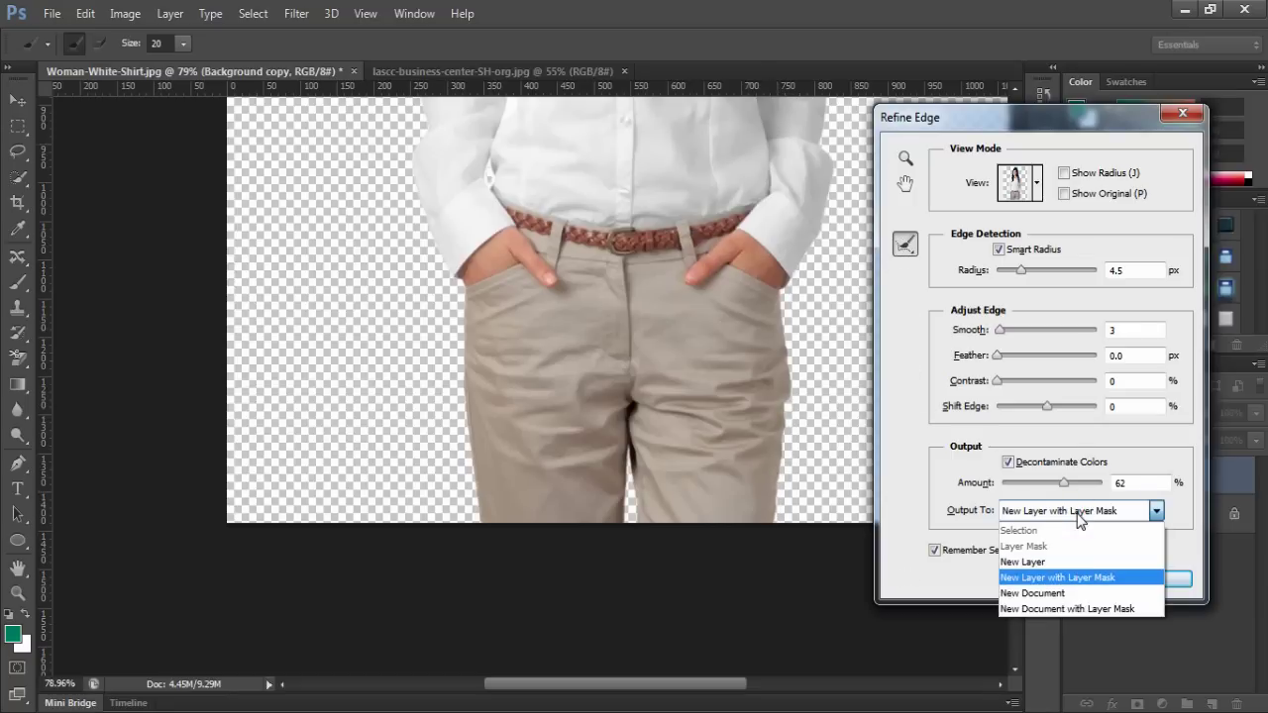
{"action": "left_click", "coordinate": [1079, 512]}
{"action": "key", "text": "Up"}
{"action": "key", "text": "Down"}
{"action": "key", "text": "Up"}
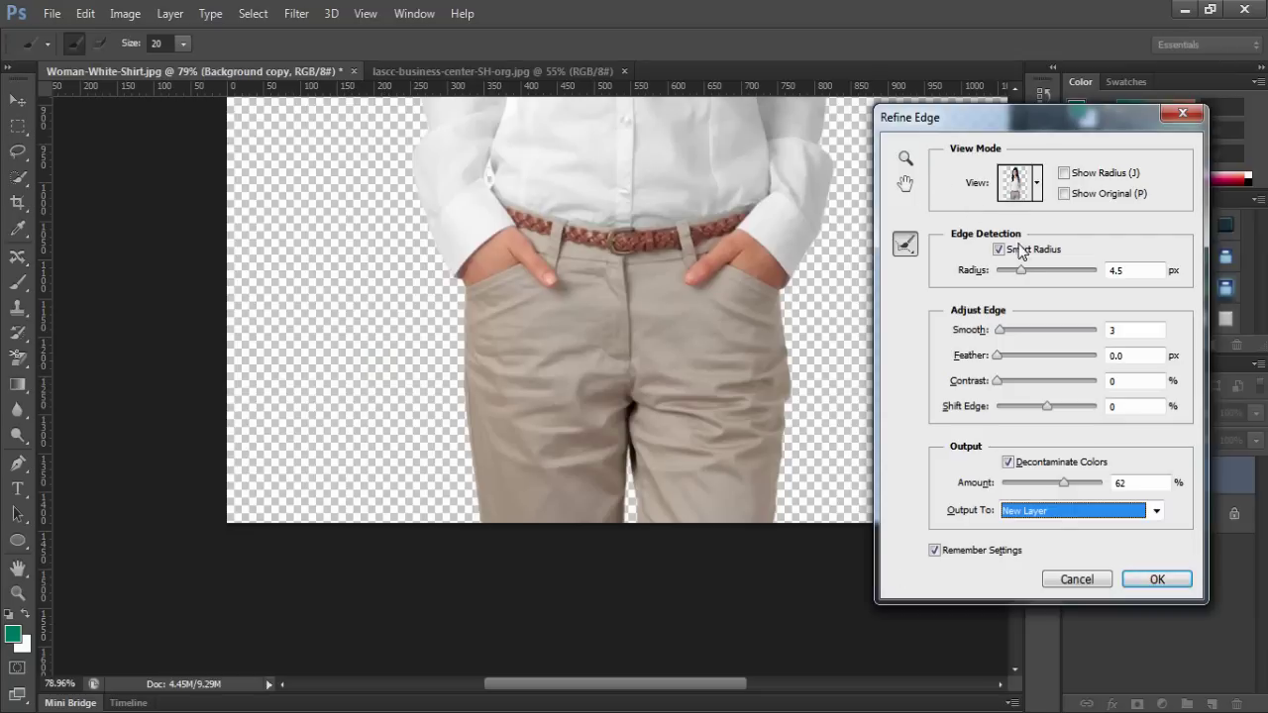
{"action": "left_click", "coordinate": [1148, 583]}
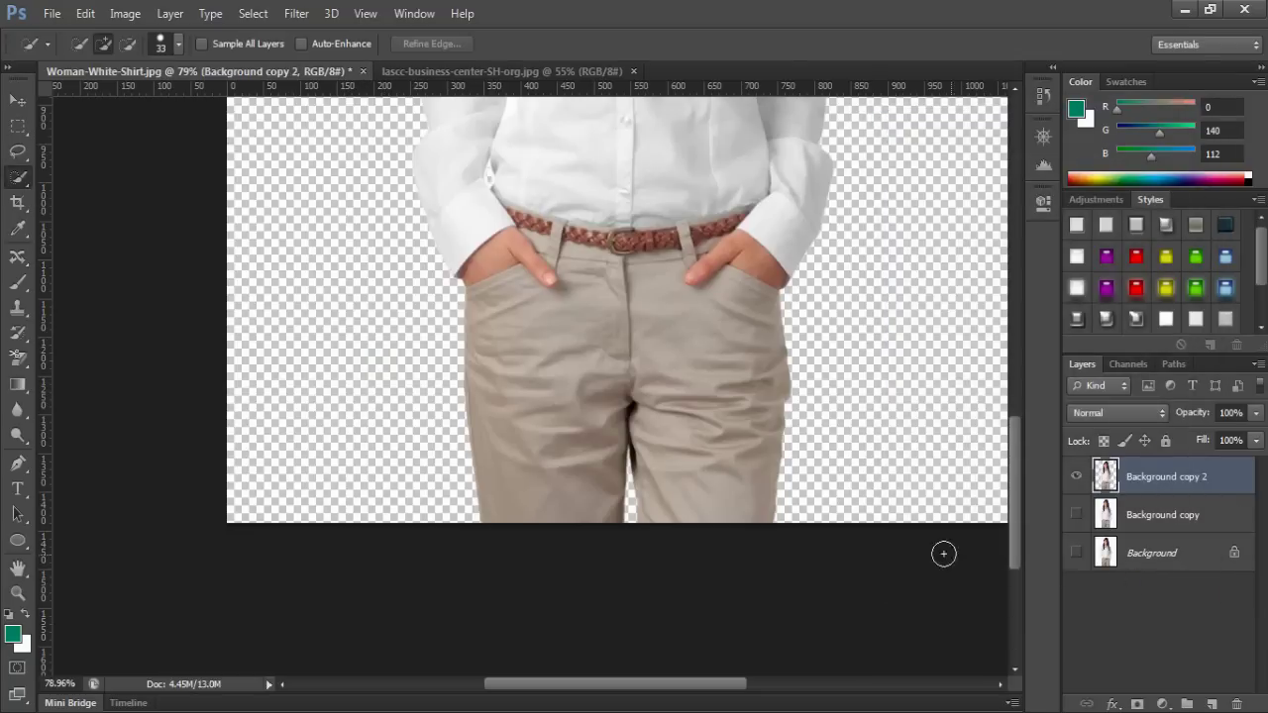
- Use the Move tool to bring the cut-out woman into the business center photo, placing her slightly left of center
{"action": "scroll", "coordinate": [742, 439], "scroll_direction": "up", "scroll_amount": 8}
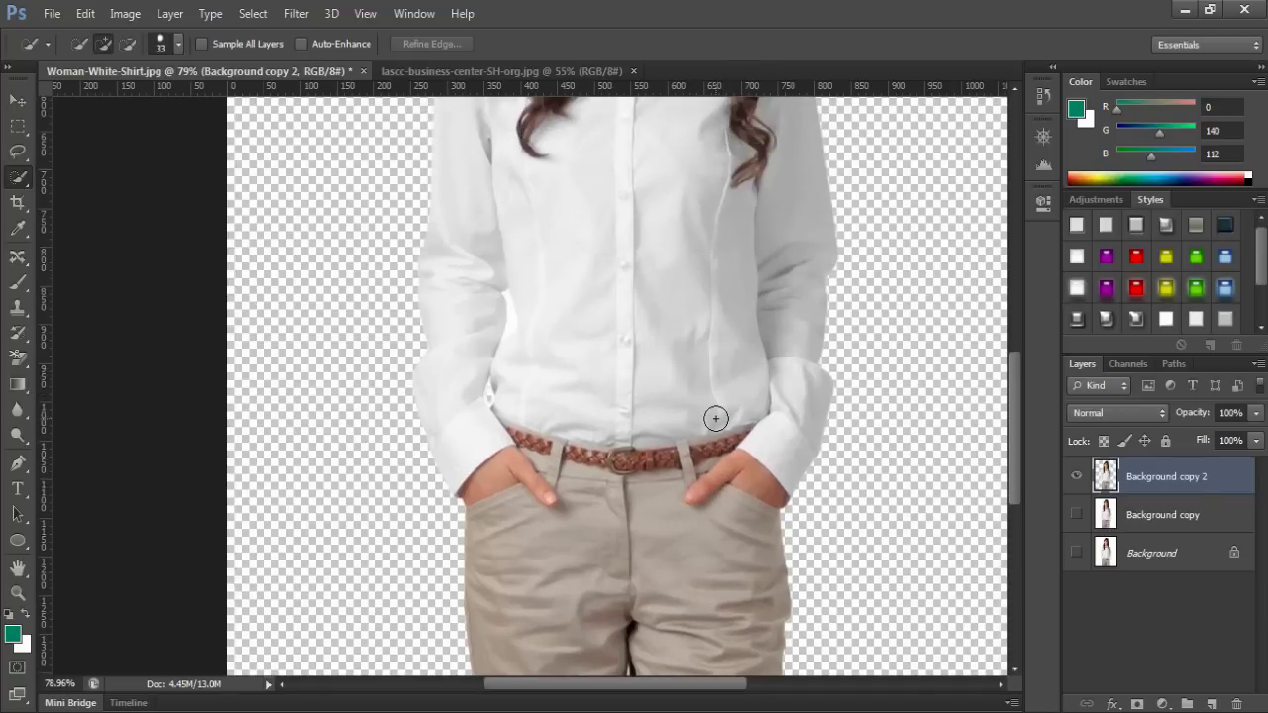
{"action": "scroll", "coordinate": [715, 418], "scroll_direction": "up", "scroll_amount": 6}
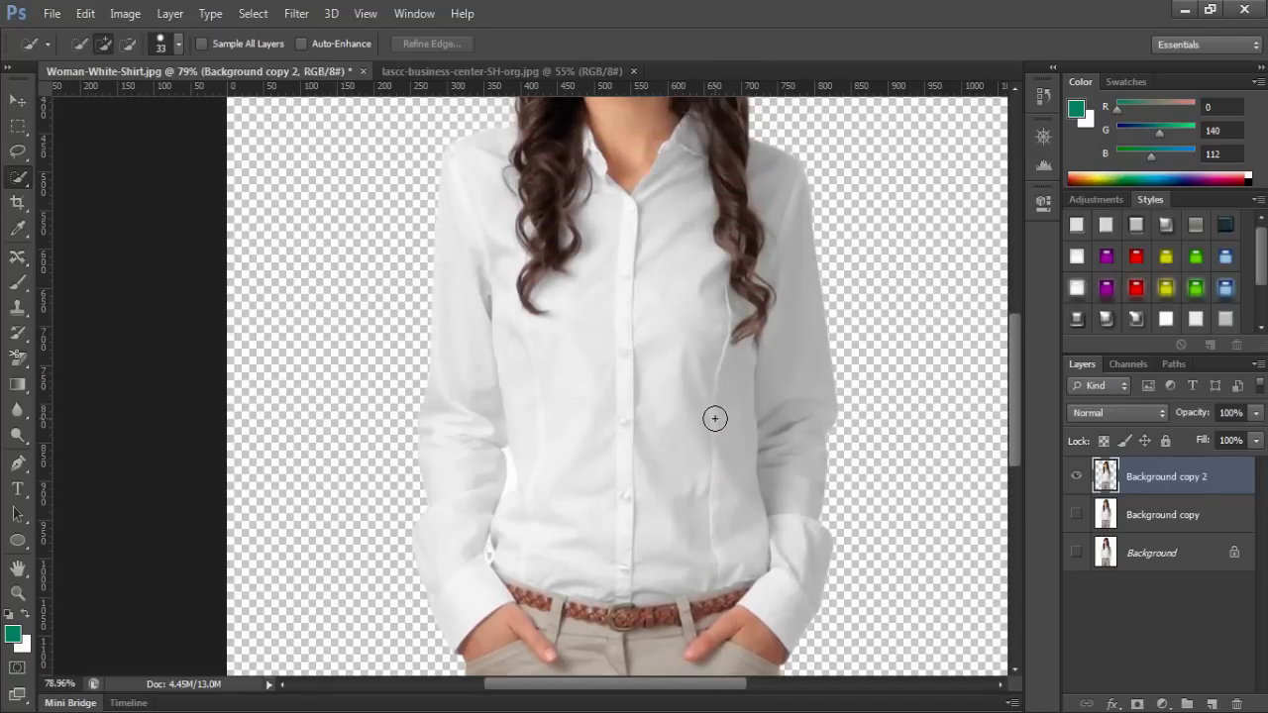
{"action": "scroll", "coordinate": [715, 418], "scroll_direction": "up", "scroll_amount": 8}
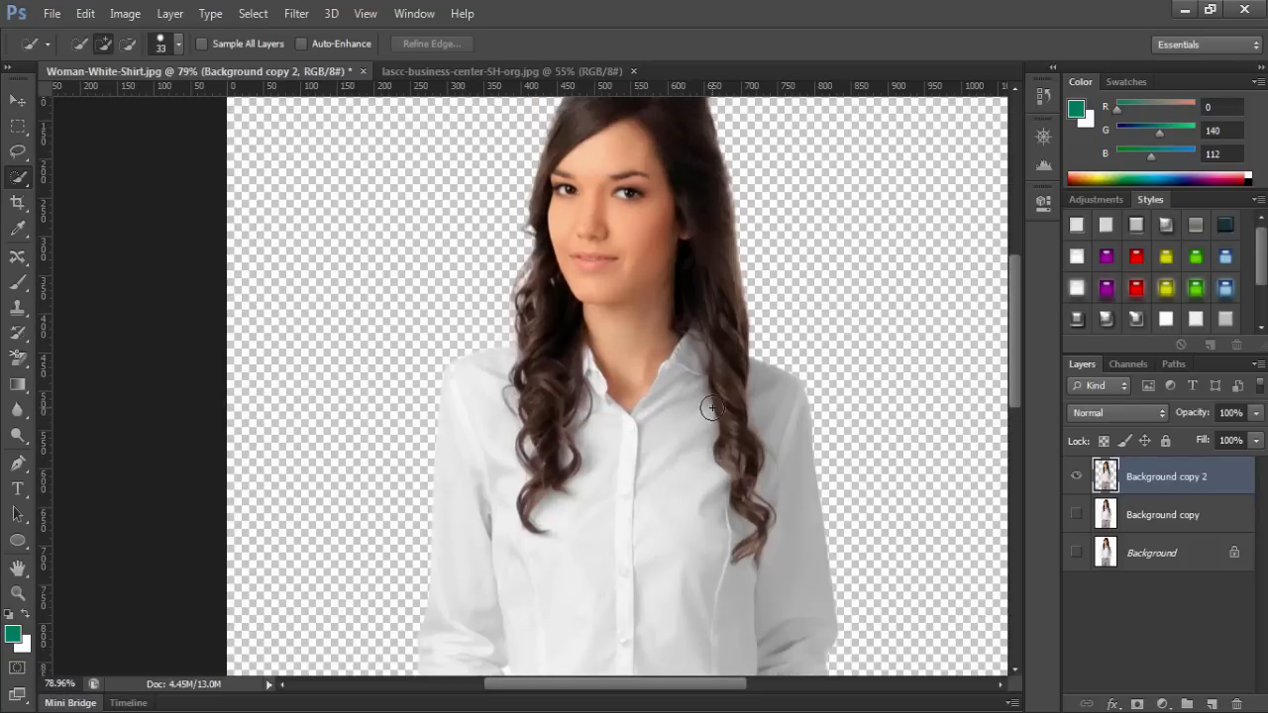
{"action": "scroll", "coordinate": [712, 407], "scroll_direction": "up", "scroll_amount": 2}
{"action": "scroll", "coordinate": [712, 407], "scroll_direction": "up", "scroll_amount": 1}
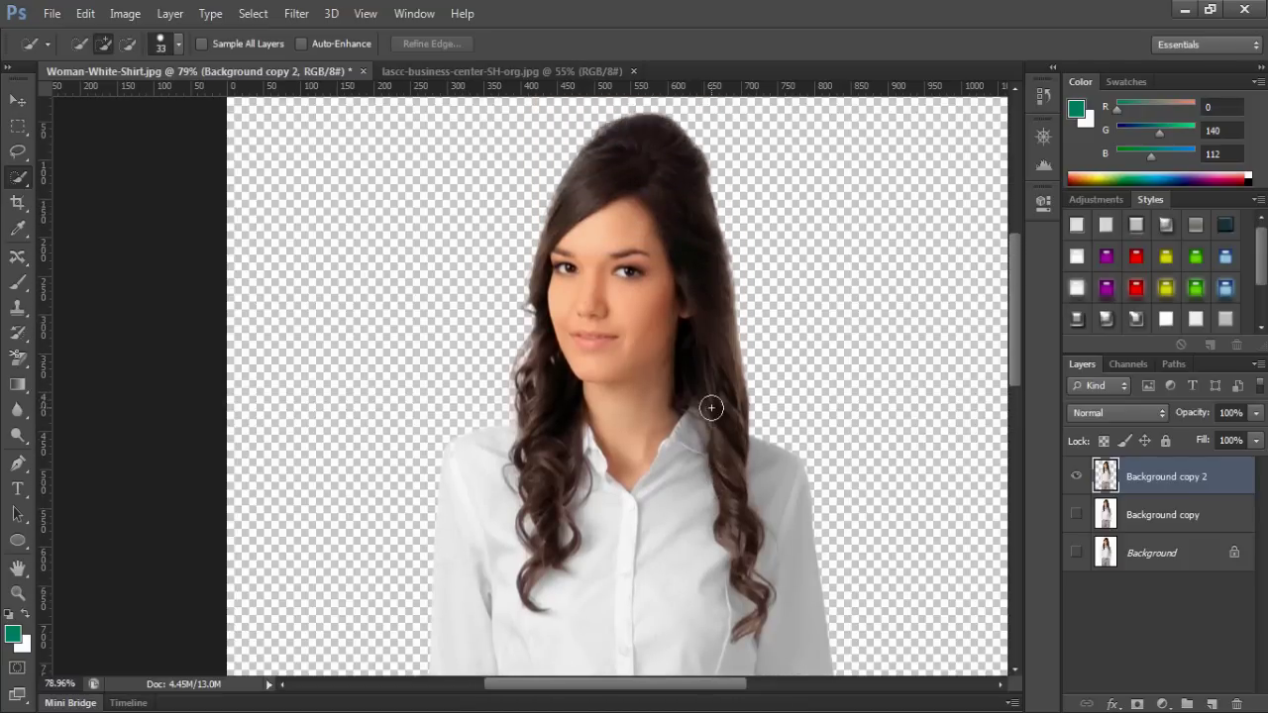
{"action": "left_click", "coordinate": [18, 101]}
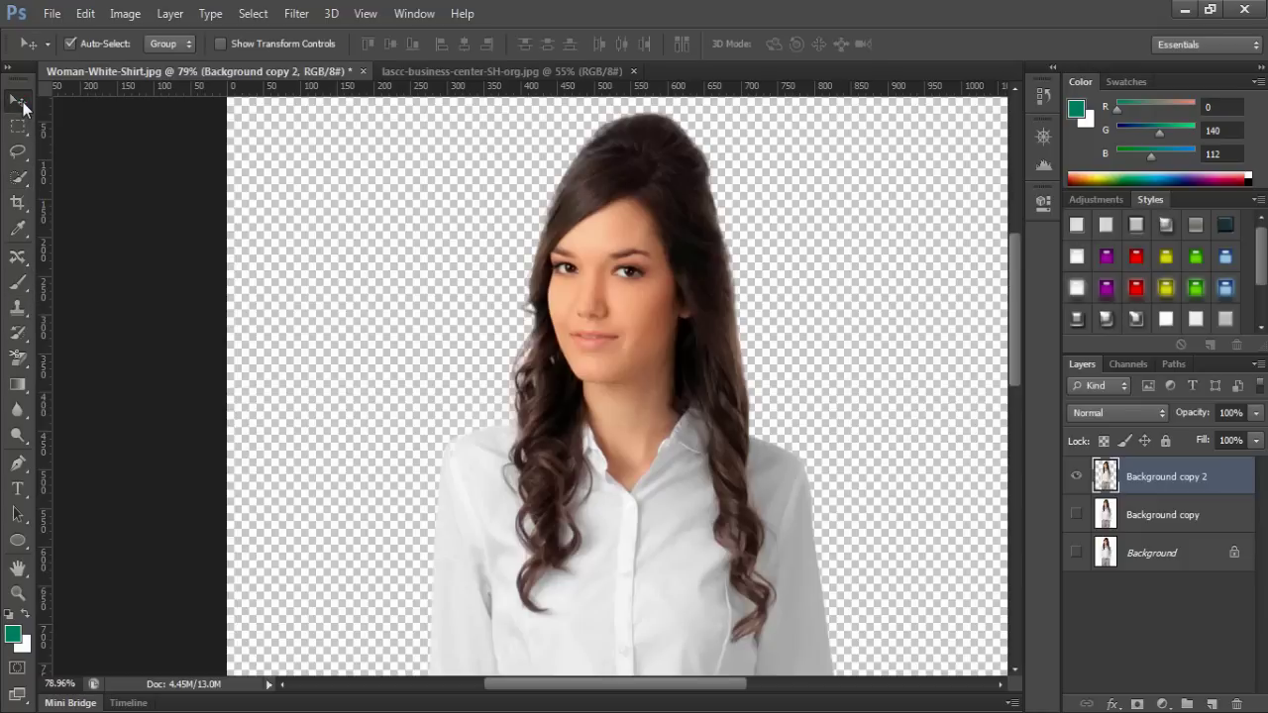
{"action": "mouse_move", "coordinate": [663, 430]}
{"action": "left_mouse_down"}
{"action": "mouse_move", "coordinate": [644, 293]}
{"action": "mouse_move", "coordinate": [554, 45]}
{"action": "mouse_move", "coordinate": [567, 77]}
{"action": "mouse_move", "coordinate": [529, 367]}
{"action": "mouse_move", "coordinate": [505, 328]}
{"action": "mouse_move", "coordinate": [527, 206]}
{"action": "mouse_move", "coordinate": [504, 332]}
{"action": "mouse_move", "coordinate": [513, 356]}
{"action": "left_mouse_up"}
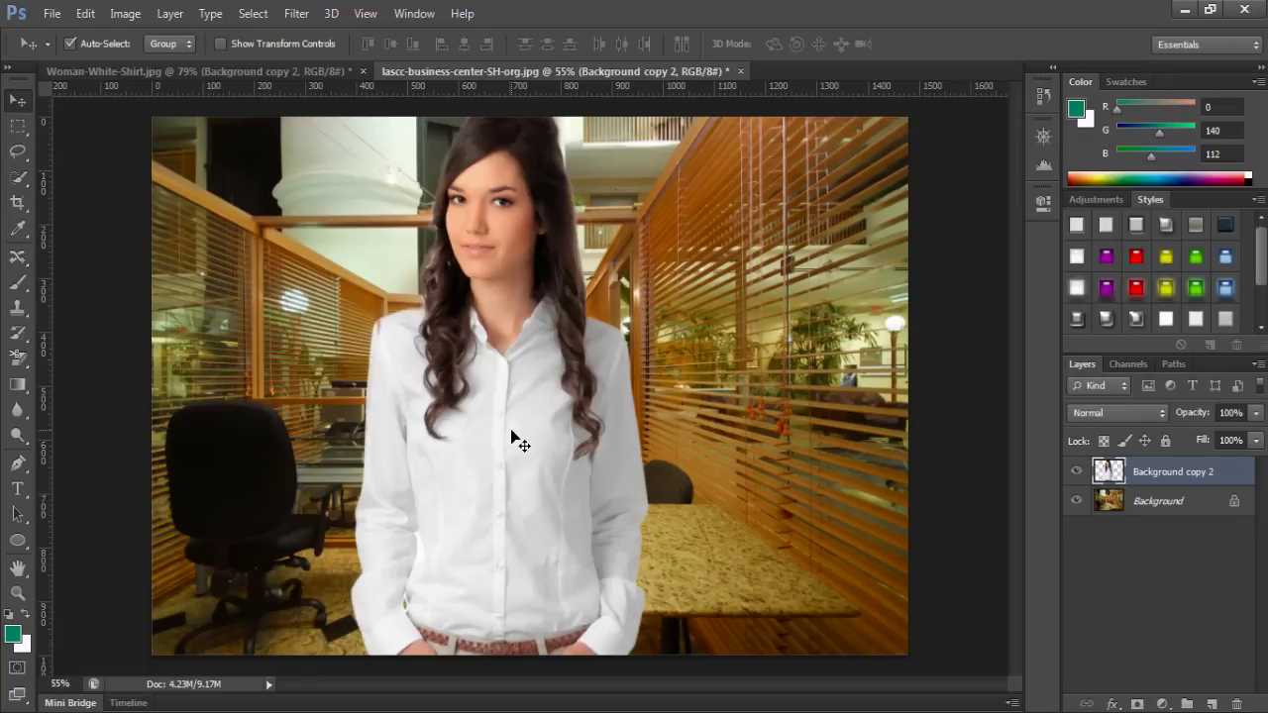
{"action": "key", "text": "ctrl+t"}
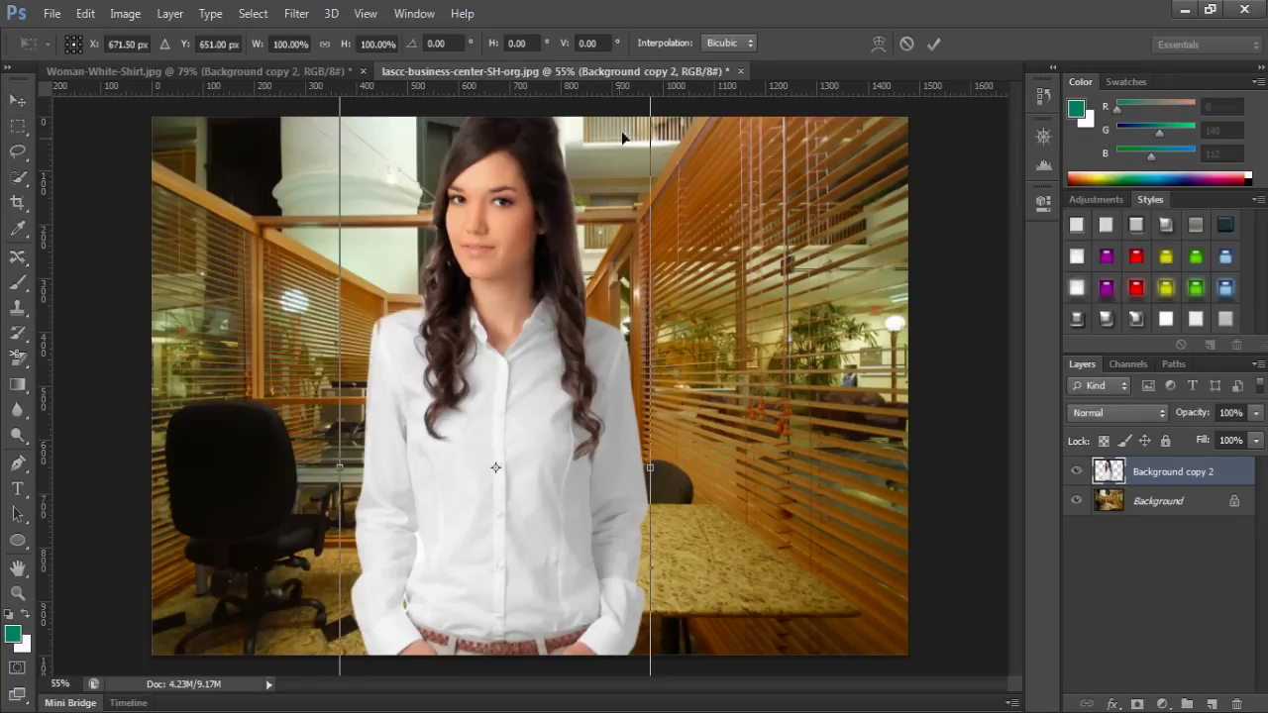
{"action": "scroll", "coordinate": [609, 218], "scroll_direction": "down", "scroll_amount": 2}
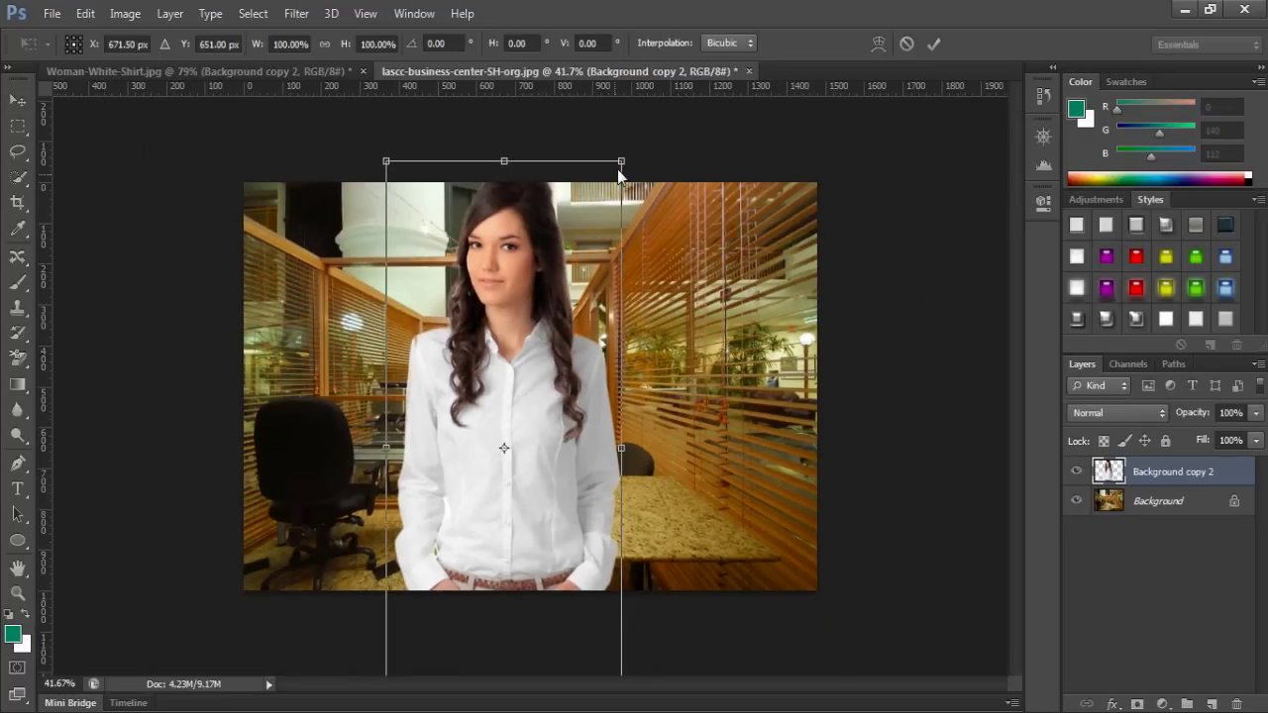
{"action": "left_click_drag", "start_coordinate": [620, 160], "coordinate": [620, 151]}
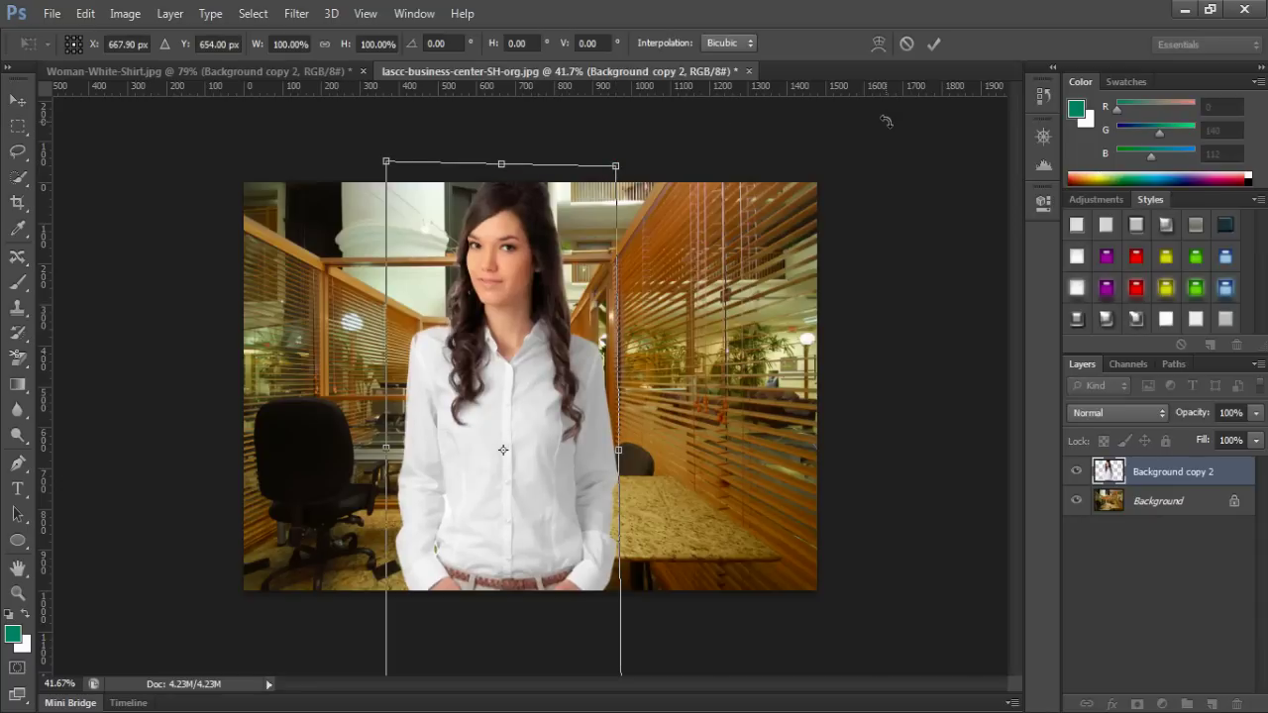
{"action": "left_click", "coordinate": [901, 44]}
- Free-transform the woman to about 81.6% scale and position her slightly left of center, showing her down to the thighs
{"action": "key", "text": "ctrl+t"}
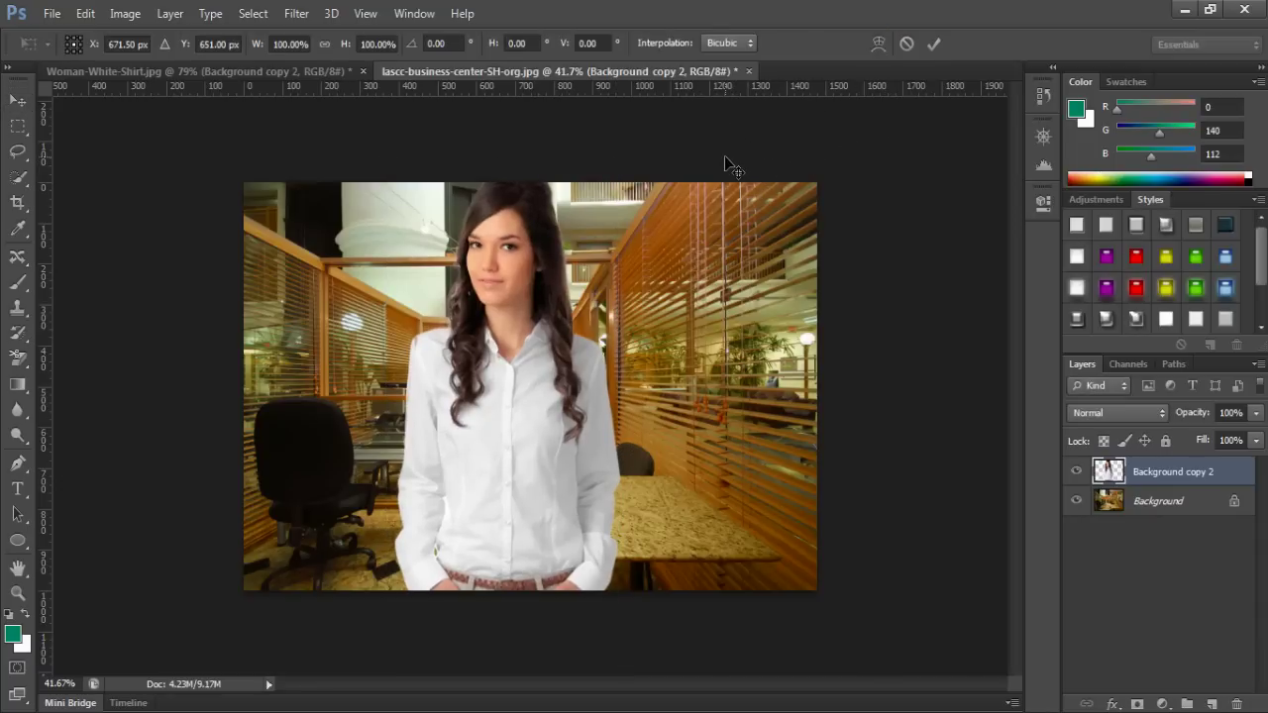
{"action": "left_click_drag", "start_coordinate": [624, 159], "coordinate": [582, 266]}
{"action": "left_click_drag", "start_coordinate": [479, 392], "coordinate": [463, 235]}
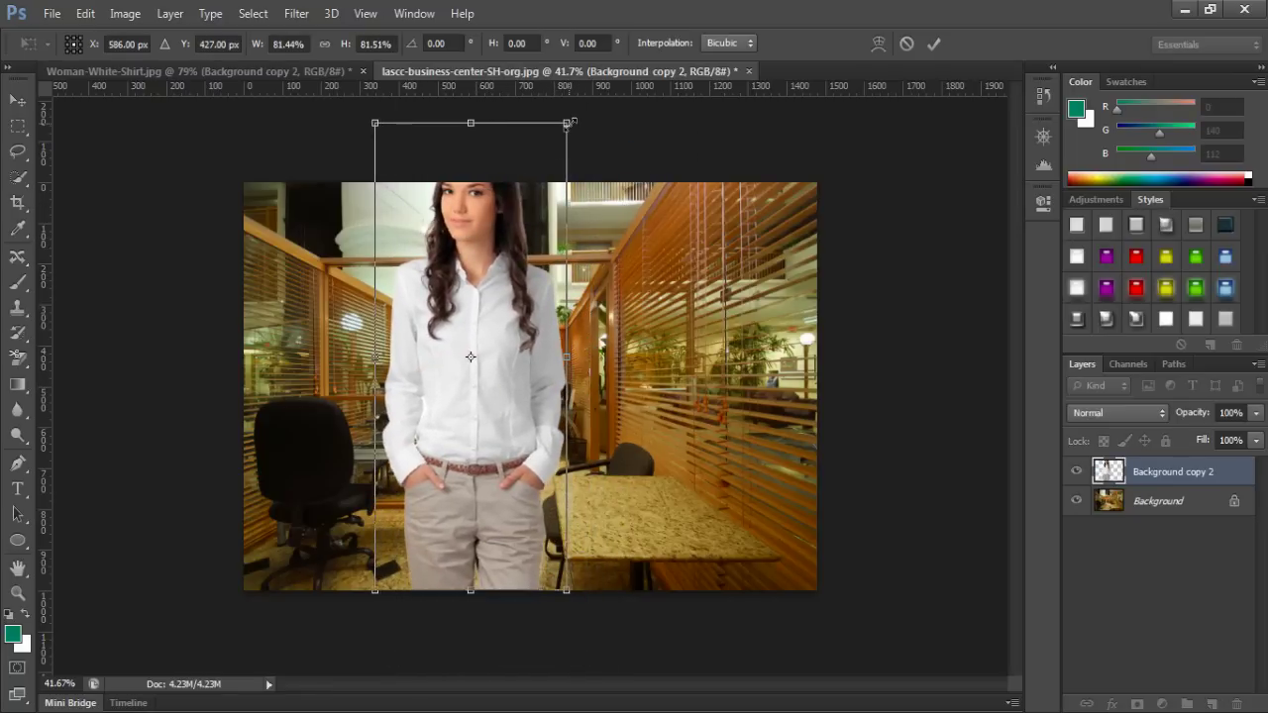
{"action": "mouse_move", "coordinate": [570, 120]}
{"action": "left_mouse_down"}
{"action": "mouse_move", "coordinate": [556, 146]}
{"action": "mouse_move", "coordinate": [566, 122]}
{"action": "left_mouse_up"}
{"action": "mouse_move", "coordinate": [527, 183]}
{"action": "left_mouse_down"}
{"action": "mouse_move", "coordinate": [511, 225]}
{"action": "mouse_move", "coordinate": [506, 205]}
{"action": "mouse_move", "coordinate": [538, 204]}
{"action": "mouse_move", "coordinate": [538, 177]}
{"action": "mouse_move", "coordinate": [534, 197]}
{"action": "left_mouse_up"}
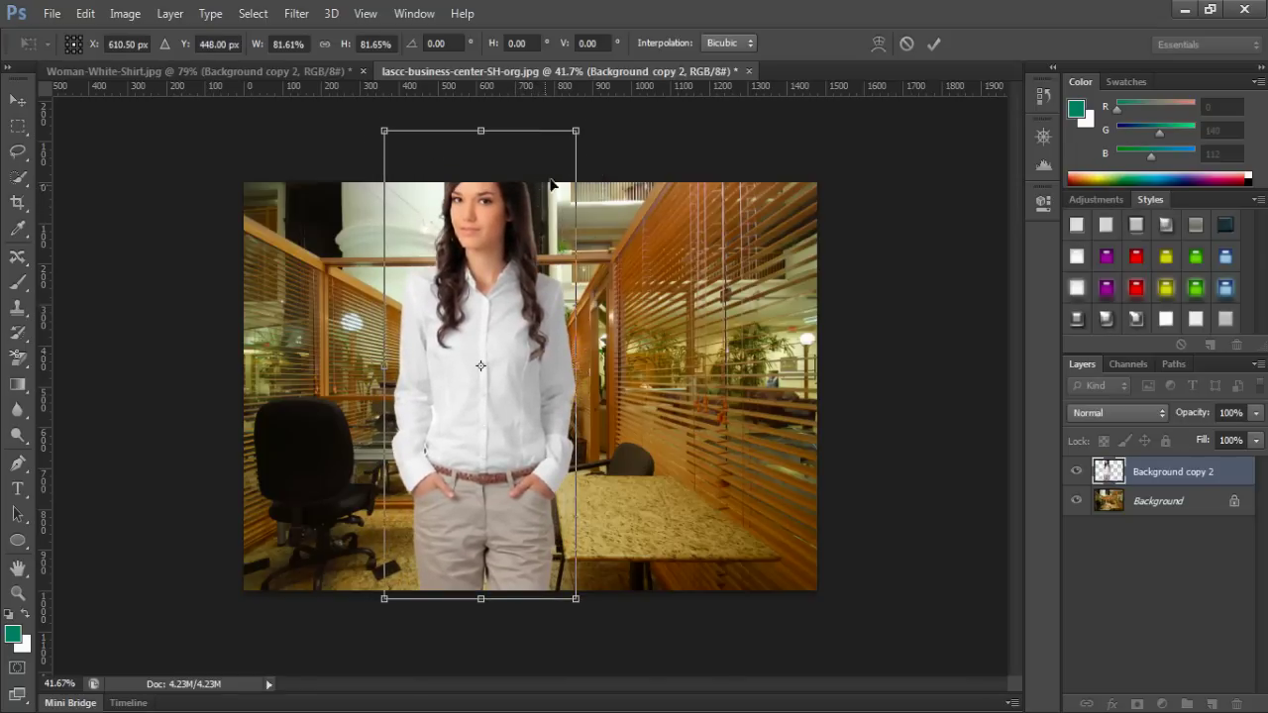
{"action": "left_click", "coordinate": [941, 40]}
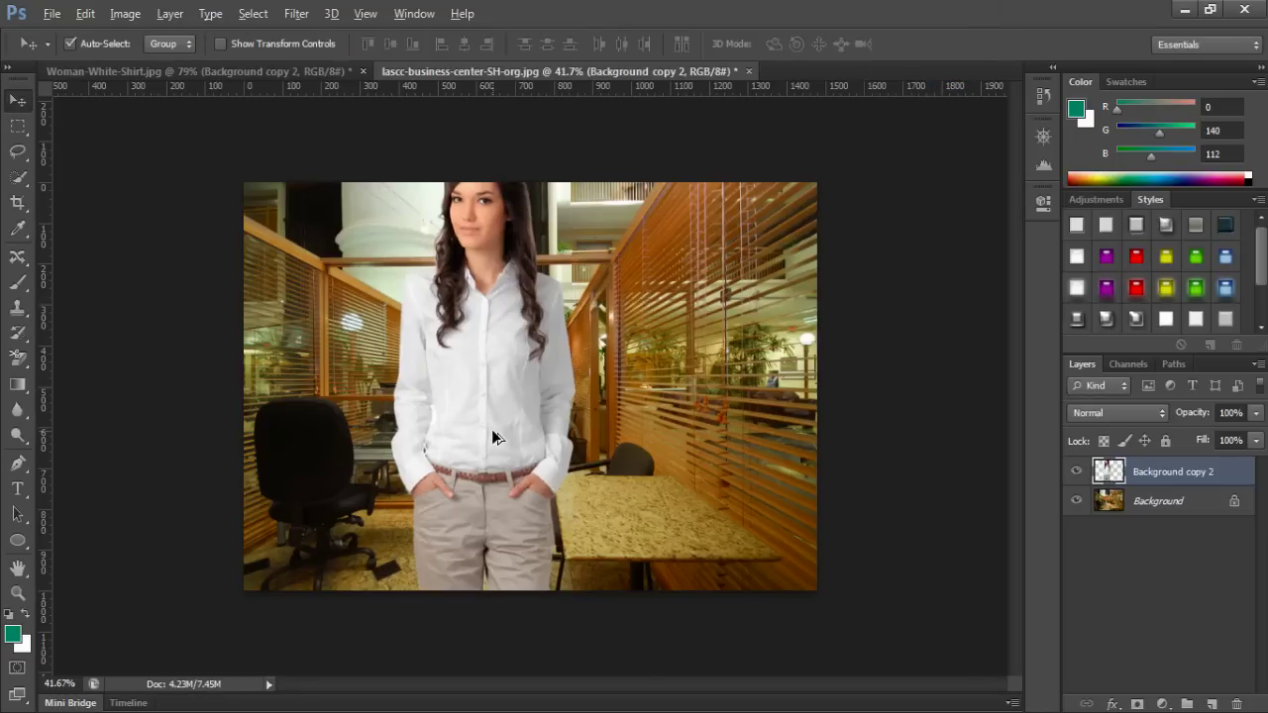
- Set the foreground color to black and add a layer mask to the woman's layer, Background copy 2
{"action": "scroll", "coordinate": [490, 434], "scroll_direction": "up", "scroll_amount": 3}
{"action": "scroll", "coordinate": [416, 430], "scroll_direction": "up", "scroll_amount": 1}
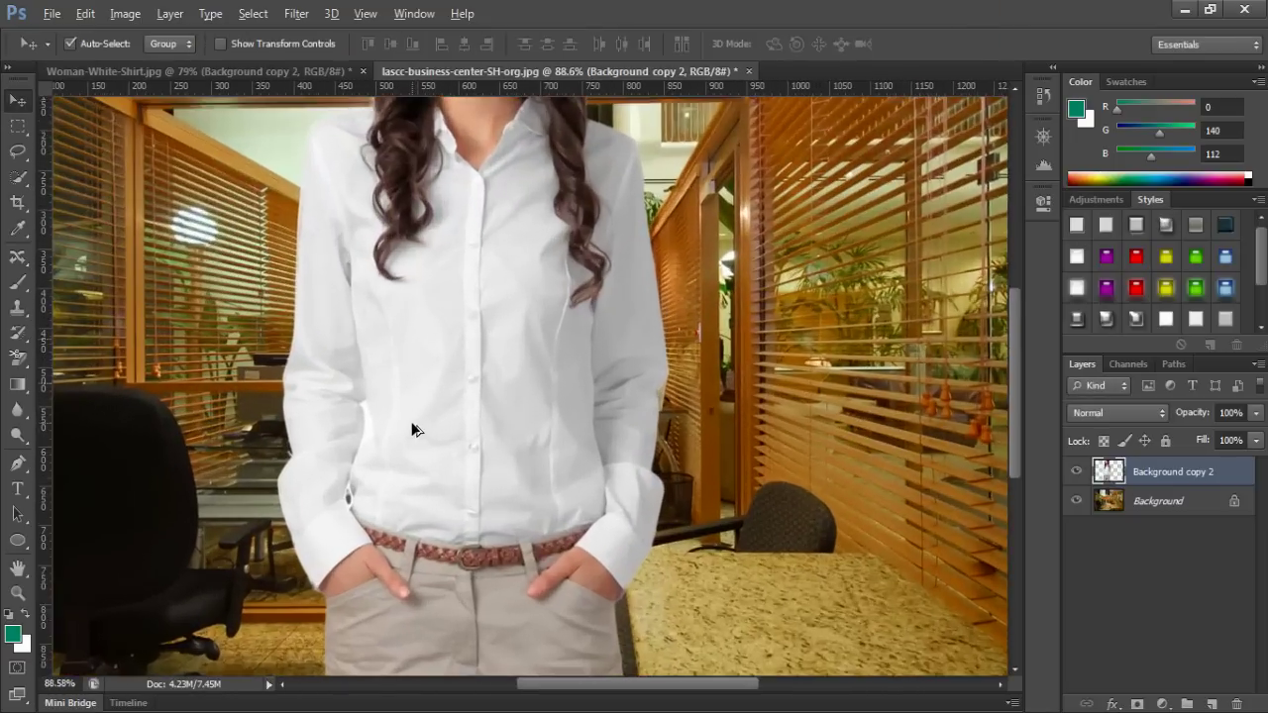
{"action": "scroll", "coordinate": [416, 429], "scroll_direction": "up", "scroll_amount": 1}
{"action": "scroll", "coordinate": [416, 428], "scroll_direction": "up", "scroll_amount": 1}
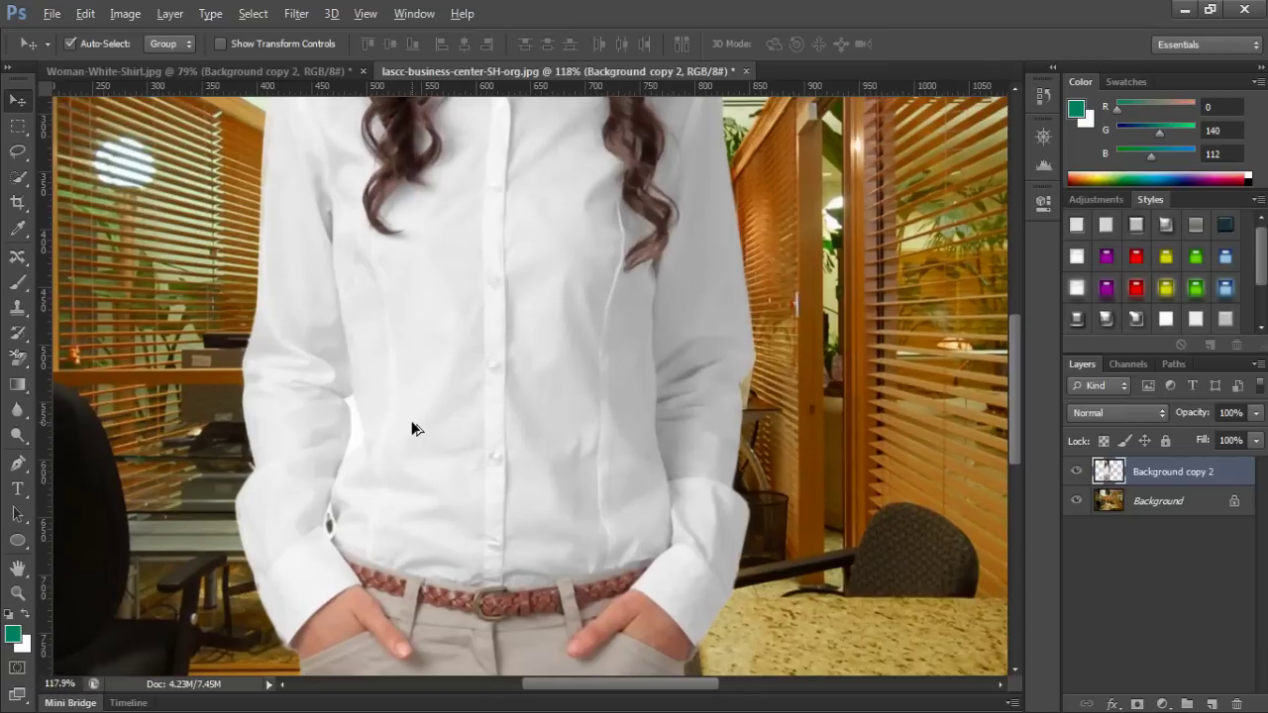
{"action": "scroll", "coordinate": [412, 427], "scroll_direction": "down", "scroll_amount": 4}
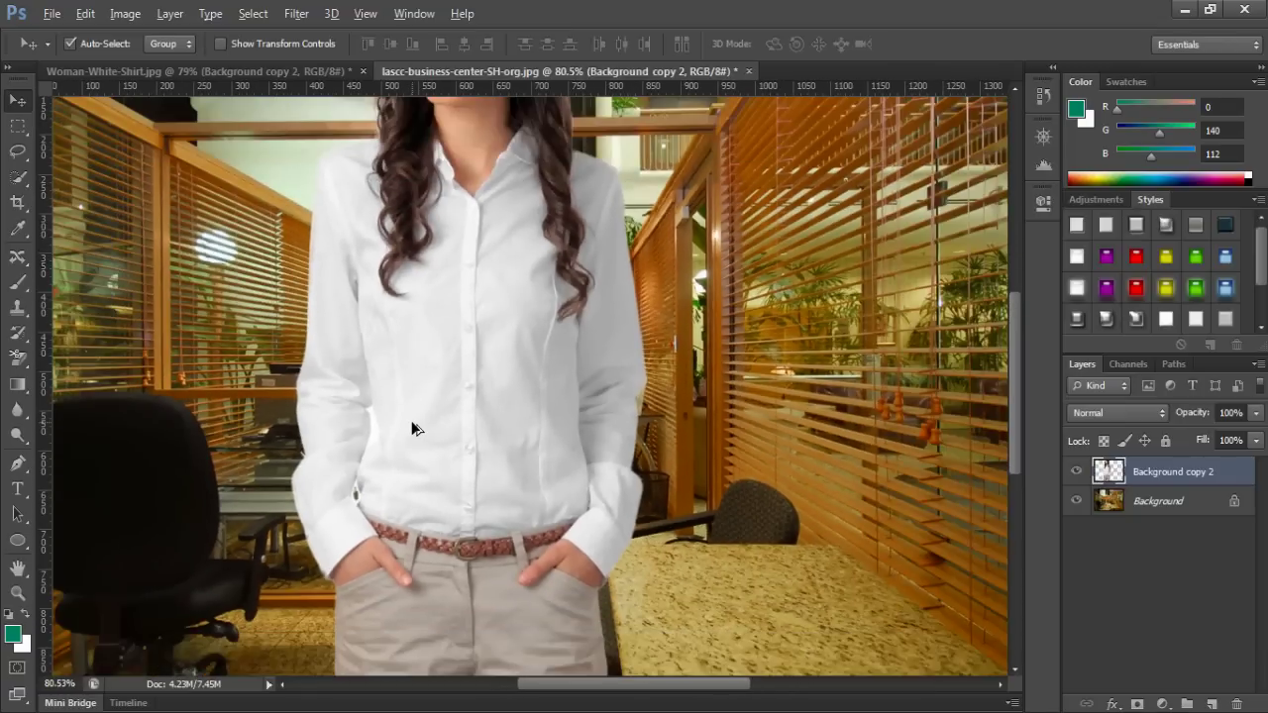
{"action": "scroll", "coordinate": [410, 424], "scroll_direction": "up", "scroll_amount": 4}
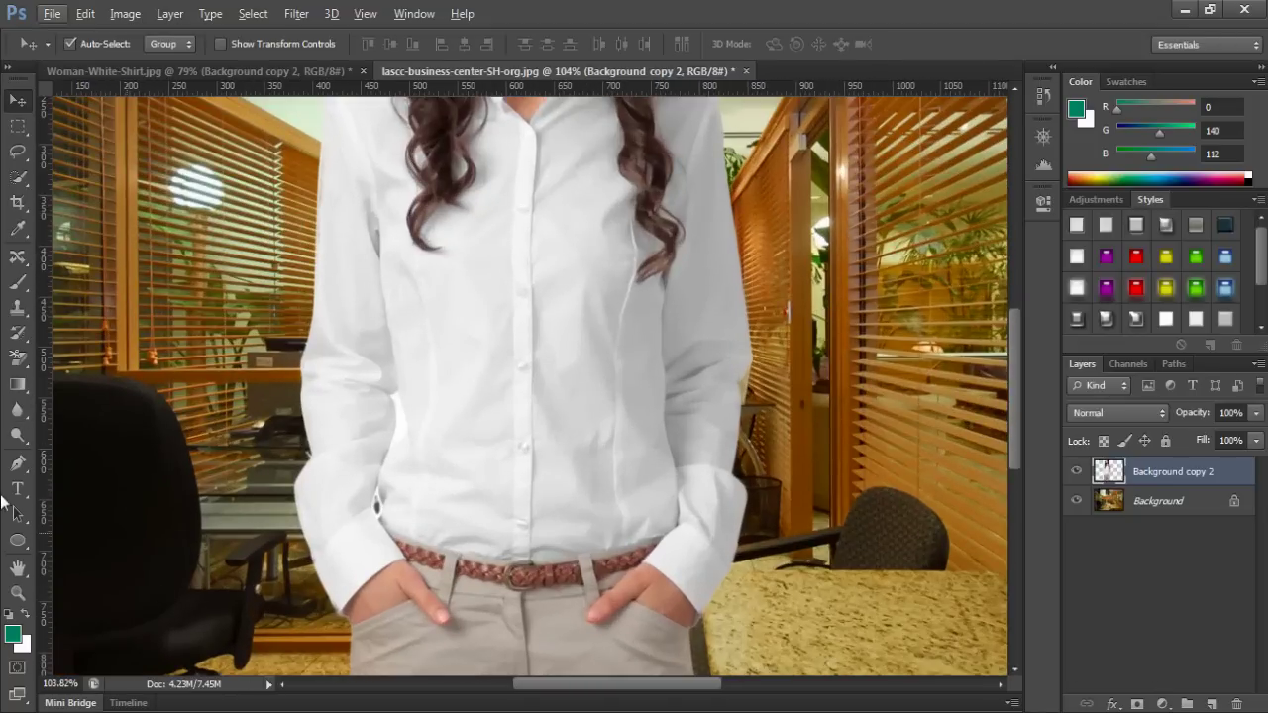
{"action": "left_click", "coordinate": [13, 616]}
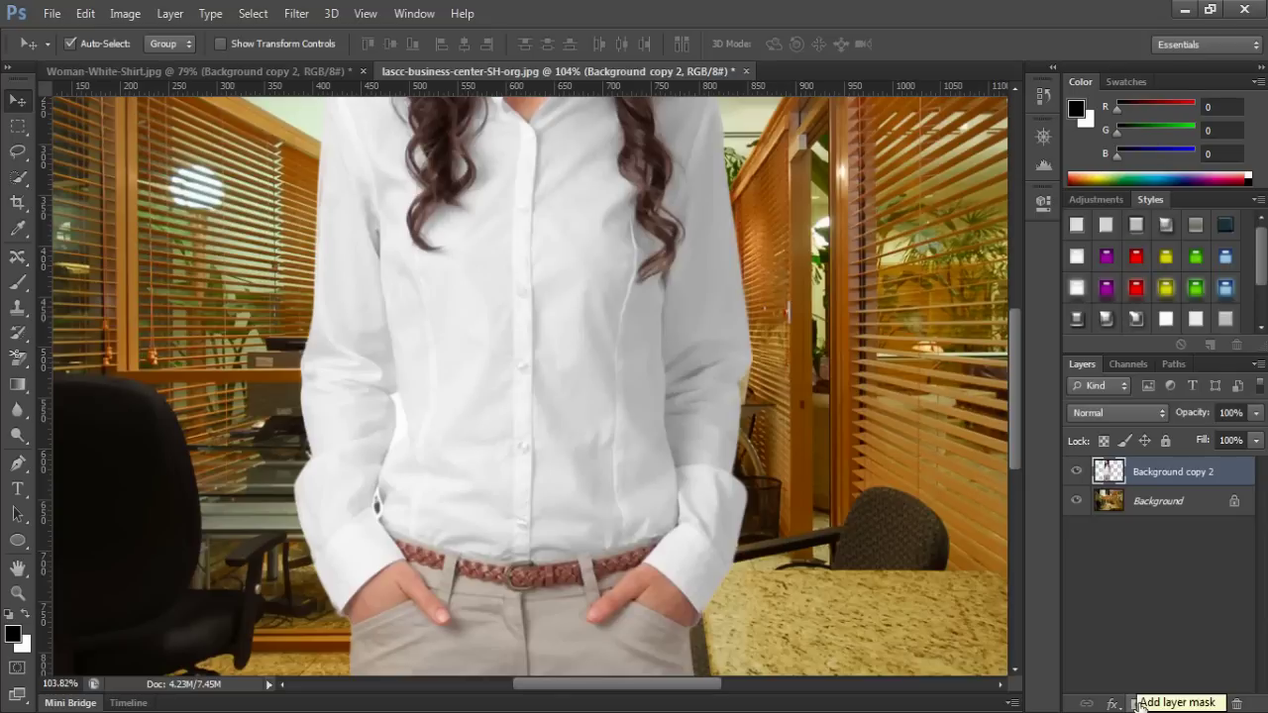
{"action": "left_click", "coordinate": [1136, 703]}
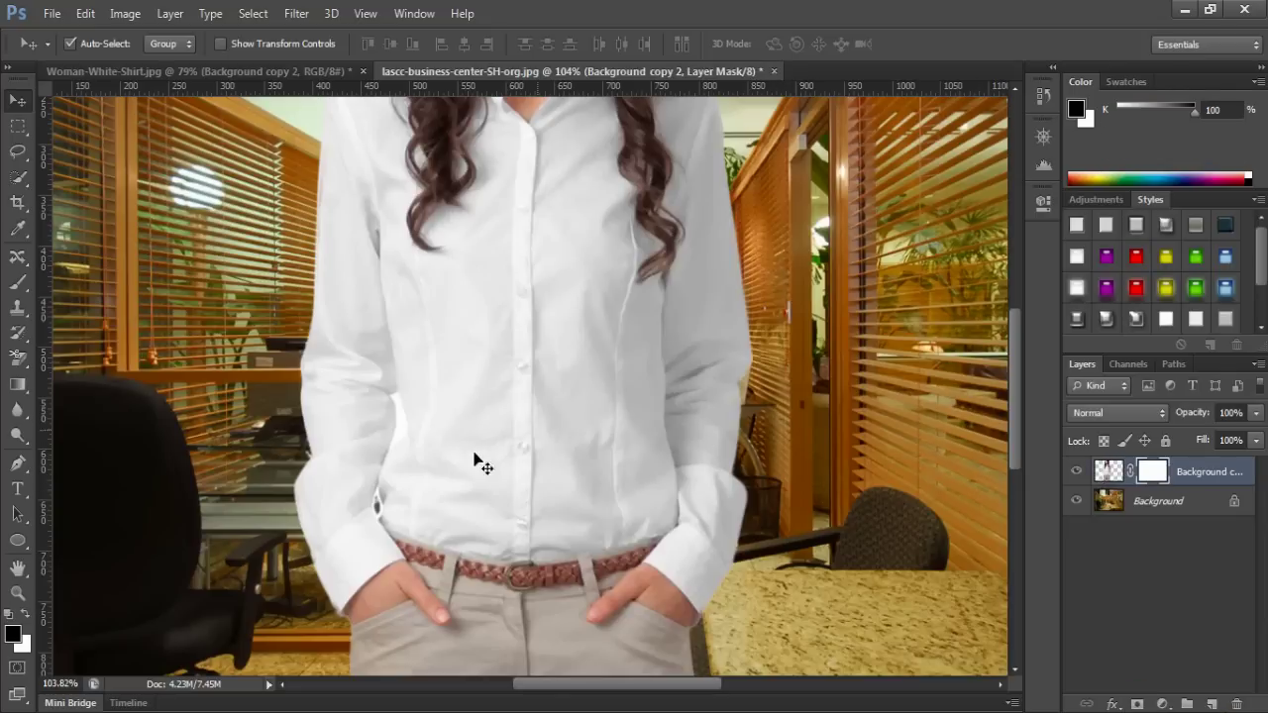
- With a 27 px Brush at about 43% hardness and 42% opacity, paint the mask along the hair's outer edge on the image's right side
{"action": "left_click", "coordinate": [17, 284]}
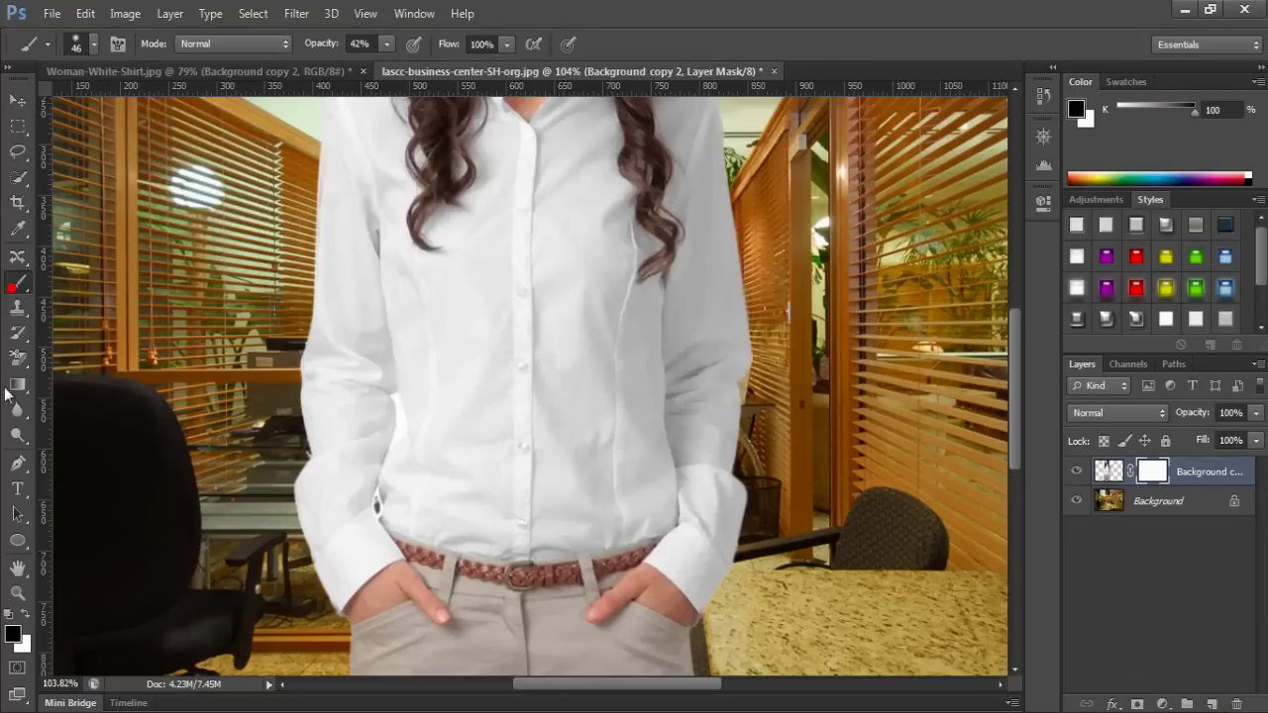
{"action": "scroll", "coordinate": [736, 601], "scroll_direction": "up", "scroll_amount": 4}
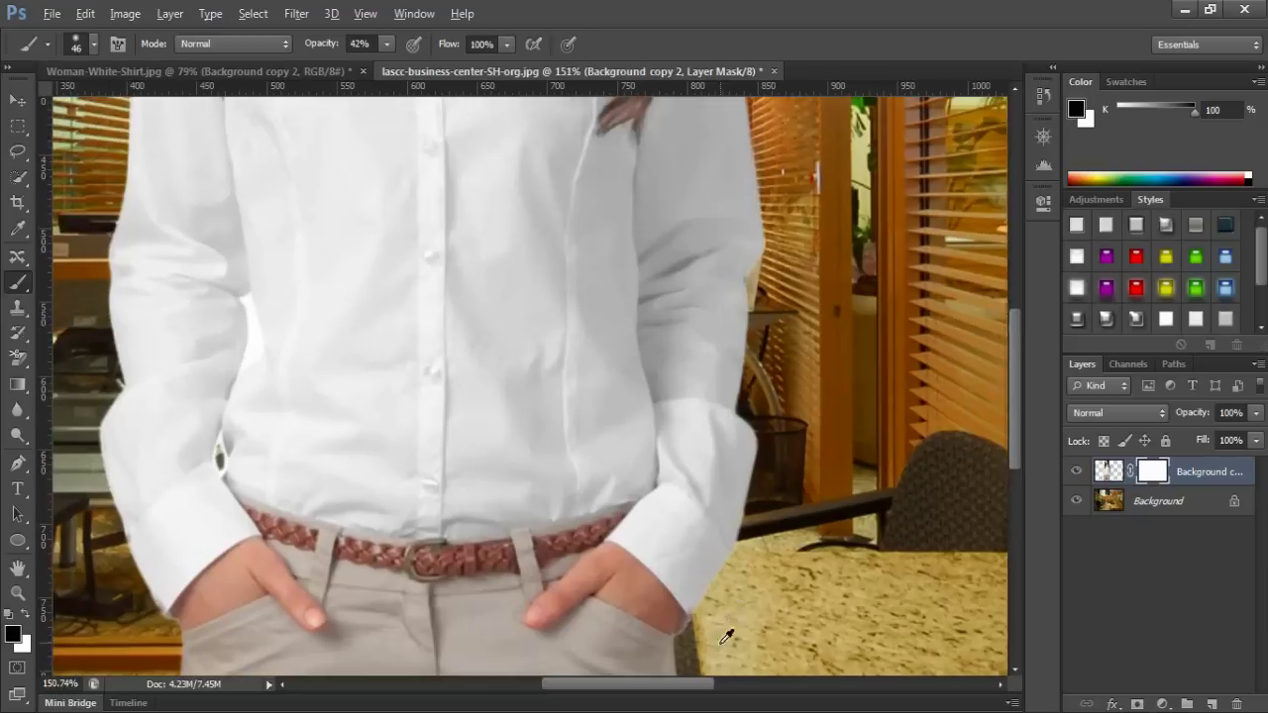
{"action": "scroll", "coordinate": [708, 658], "scroll_direction": "down", "scroll_amount": 4}
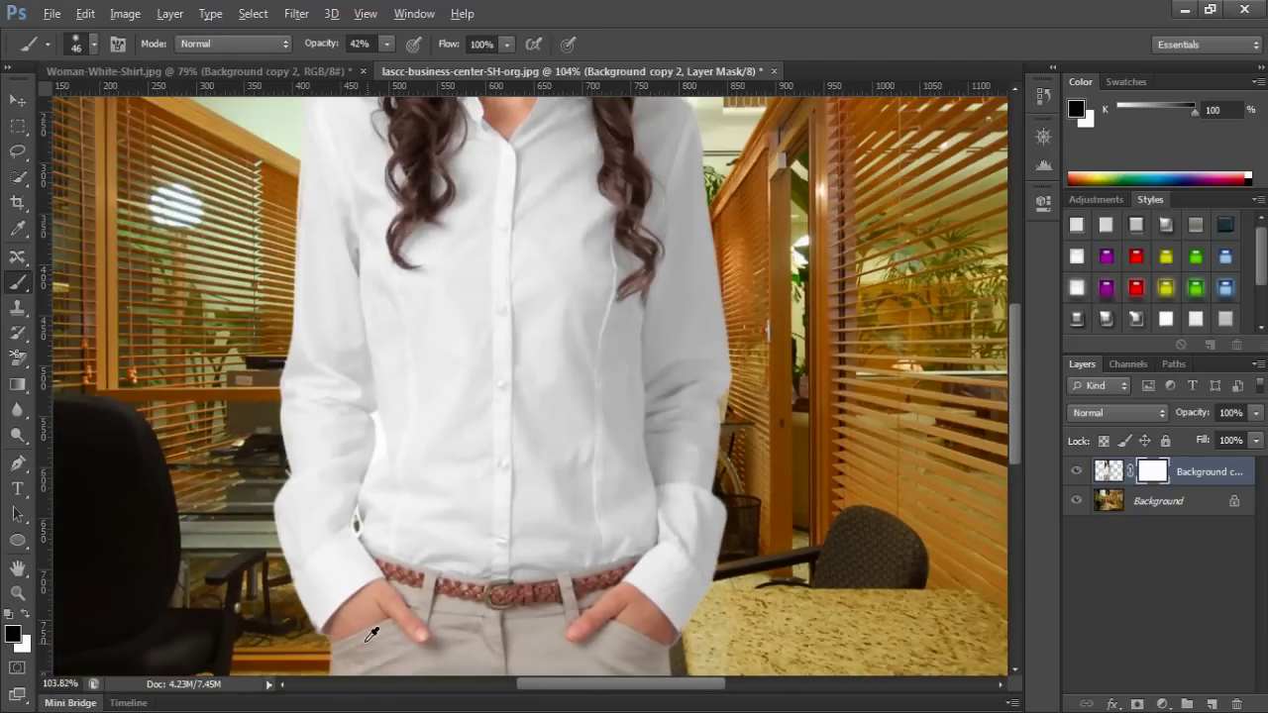
{"action": "scroll", "coordinate": [328, 476], "scroll_direction": "up", "scroll_amount": 6}
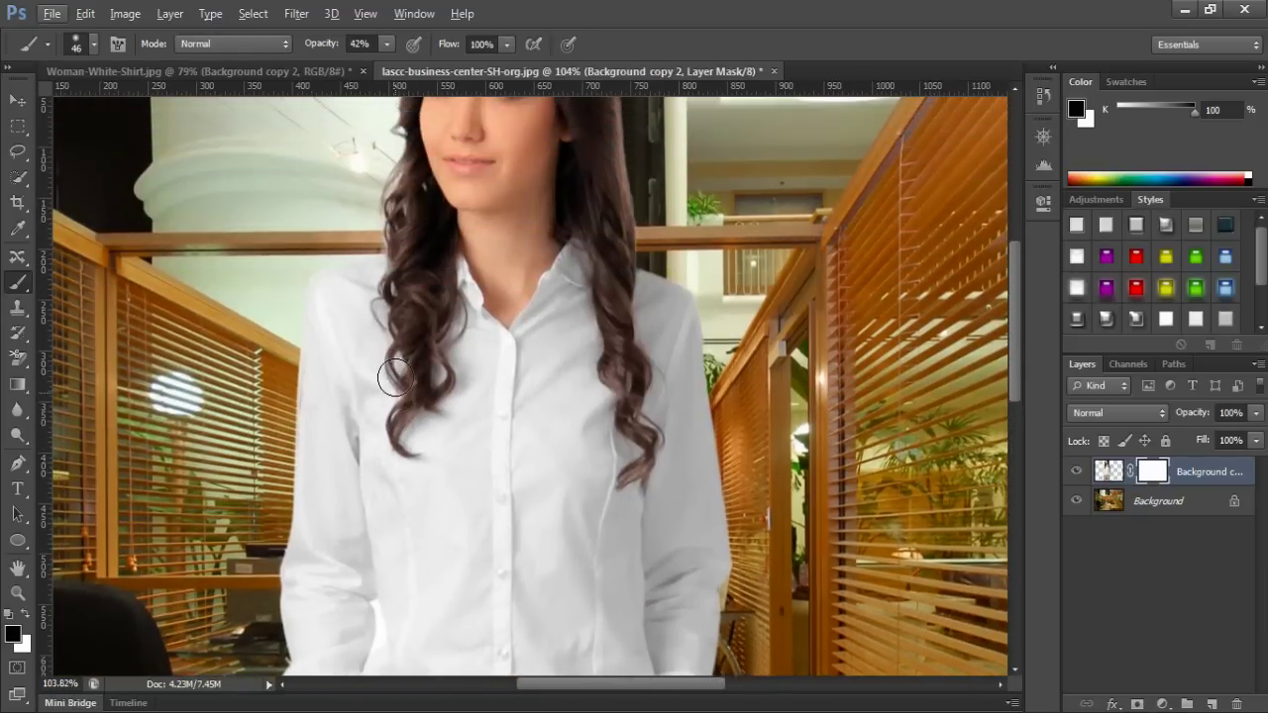
{"action": "scroll", "coordinate": [713, 323], "scroll_direction": "up", "scroll_amount": 6}
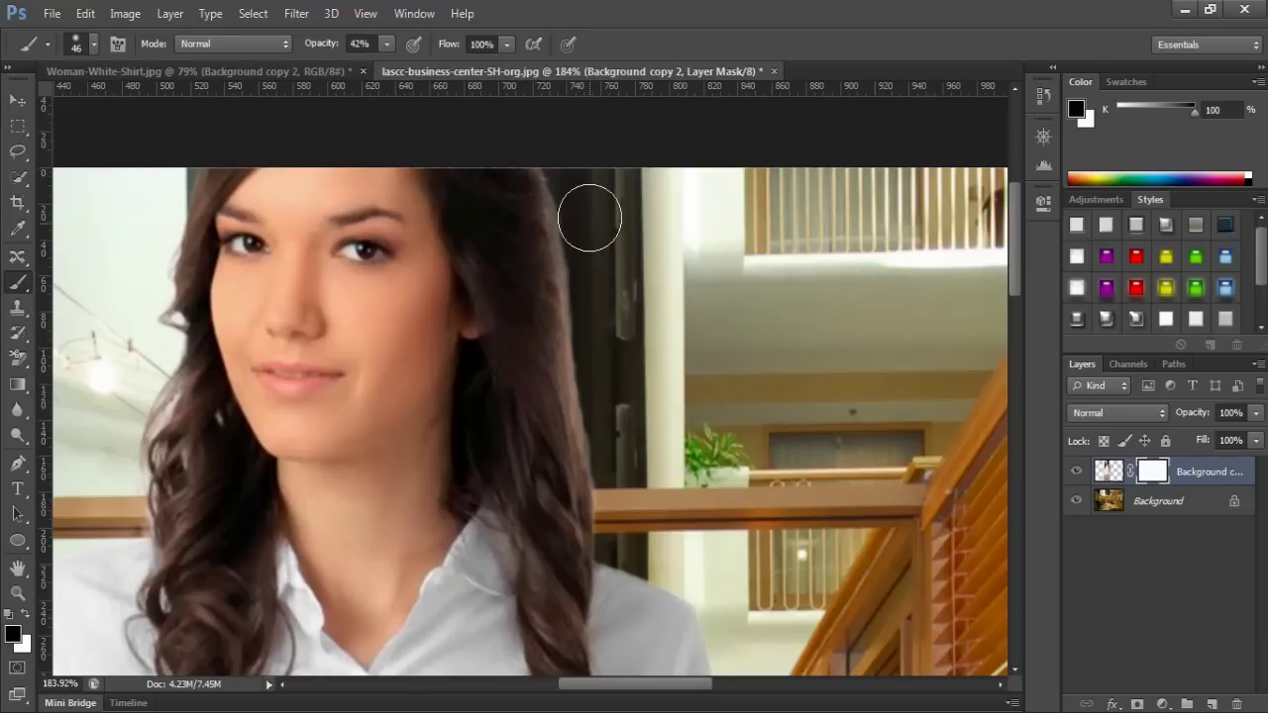
{"action": "left_click", "coordinate": [581, 187]}
{"action": "right_click", "coordinate": [586, 194]}
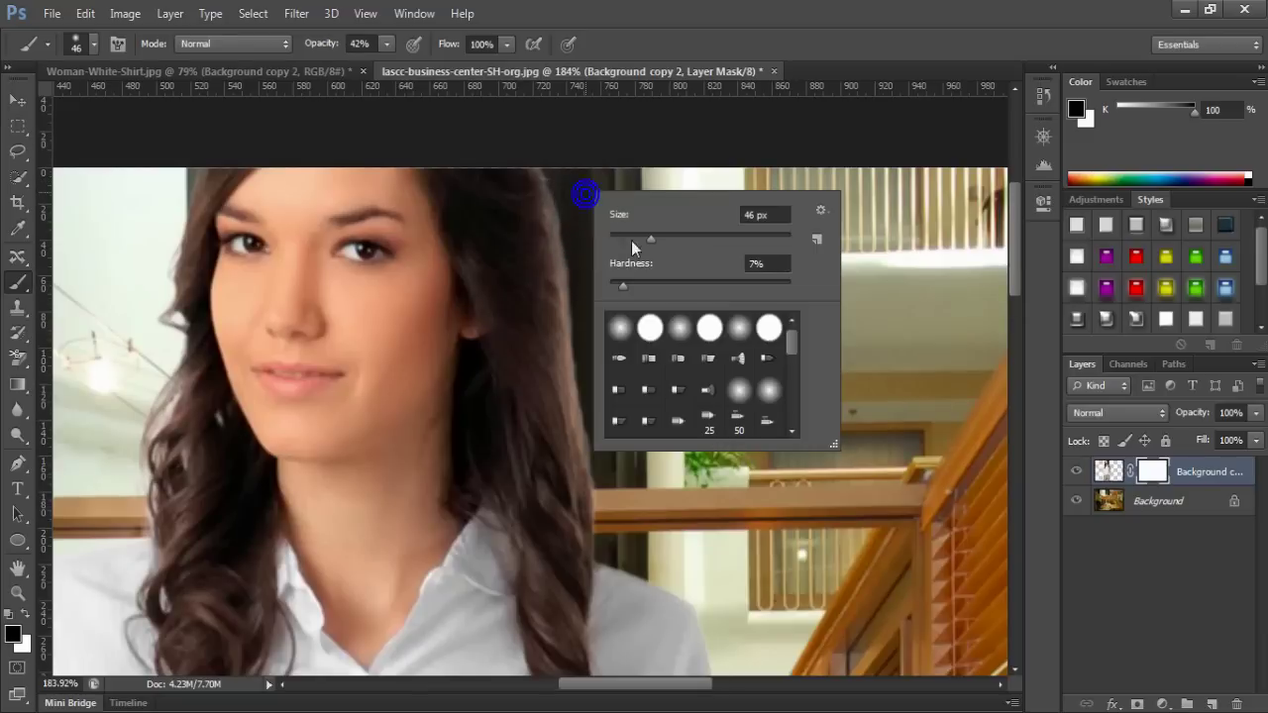
{"action": "left_click_drag", "start_coordinate": [624, 285], "coordinate": [689, 285]}
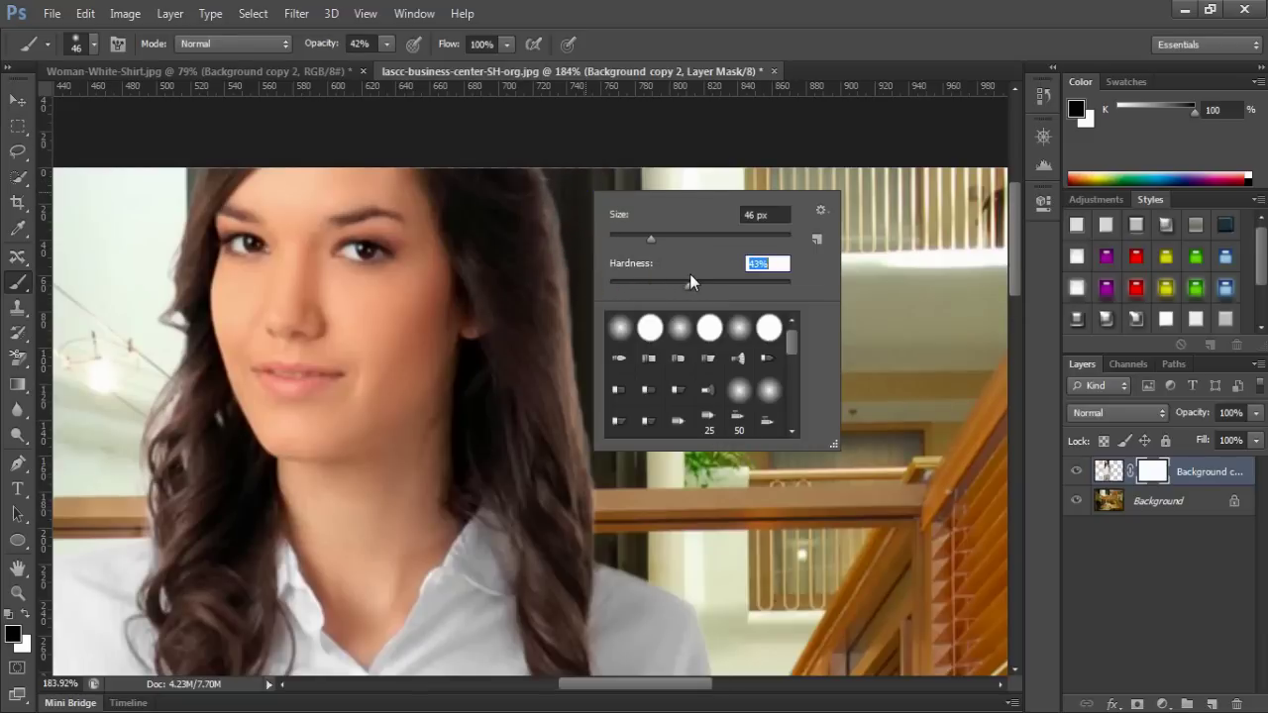
{"action": "right_click", "coordinate": [578, 159]}
{"action": "mouse_move", "coordinate": [585, 204]}
{"action": "left_mouse_down"}
{"action": "mouse_move", "coordinate": [565, 212]}
{"action": "mouse_move", "coordinate": [570, 193]}
{"action": "mouse_move", "coordinate": [586, 335]}
{"action": "left_mouse_up"}
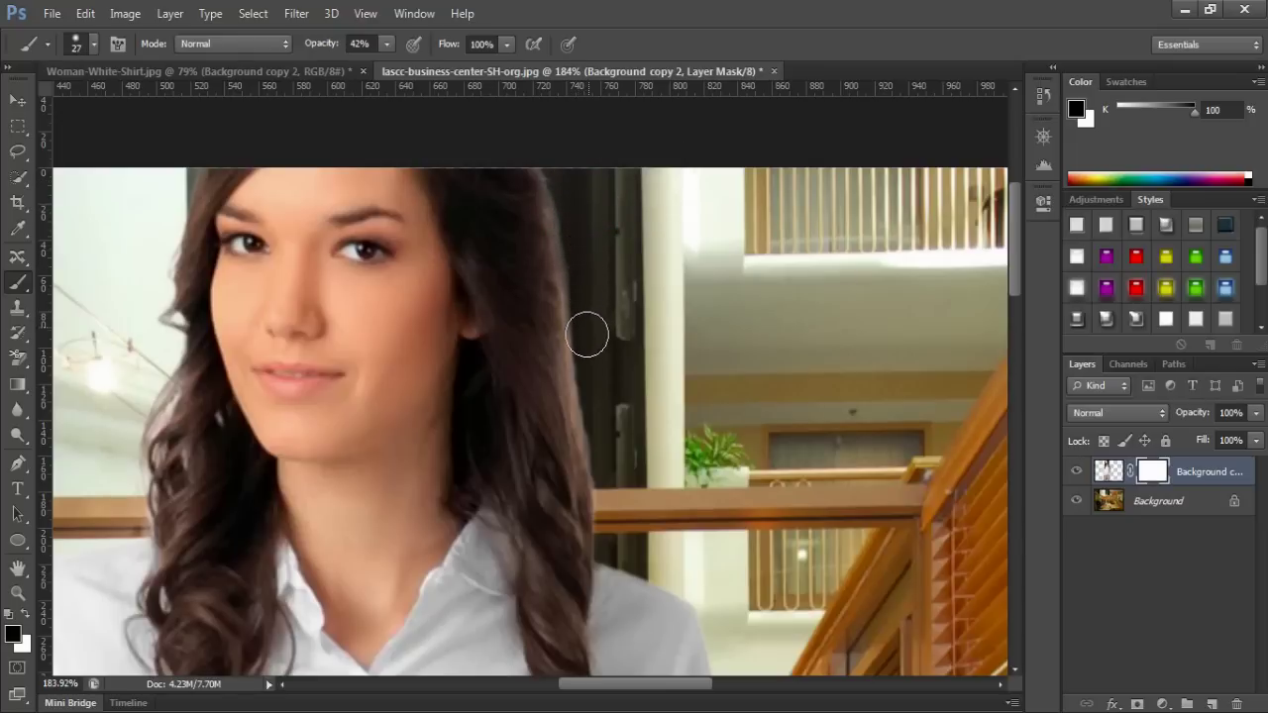
- Raise the brush opacity to 100% and mask out the remaining fringe along the same outer hair edge
{"action": "left_click_drag", "start_coordinate": [315, 40], "coordinate": [425, 57]}
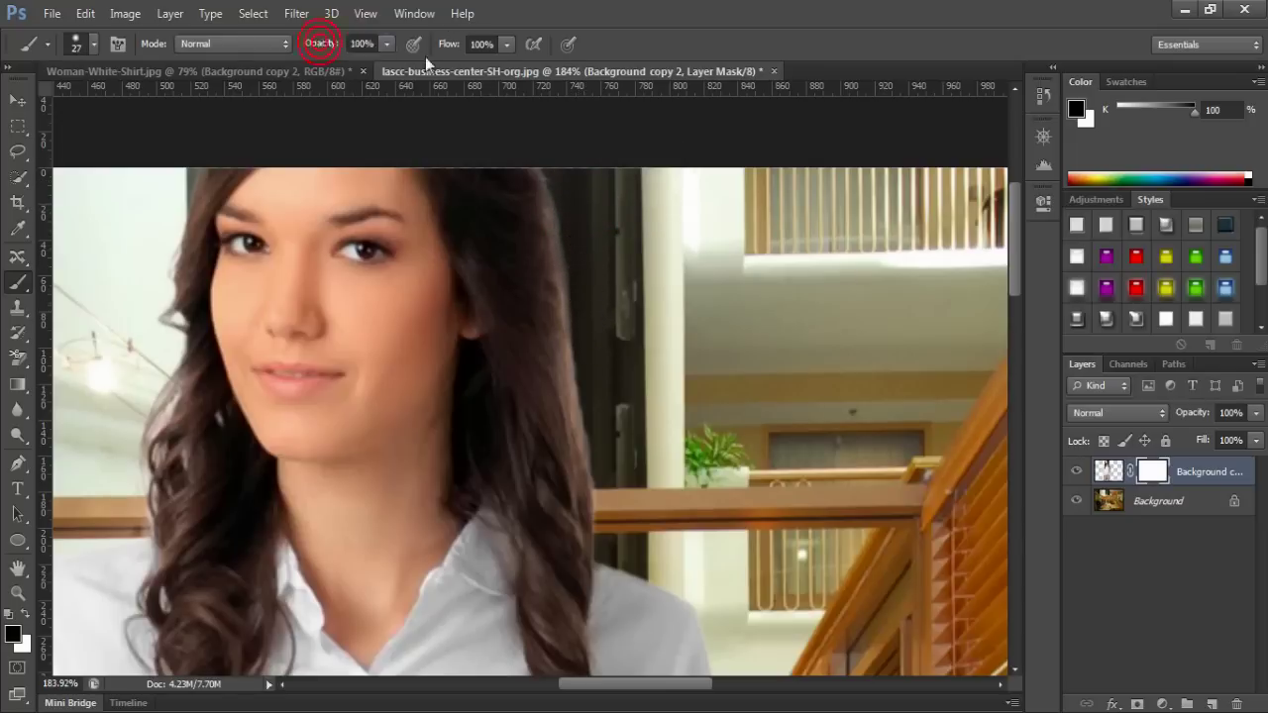
{"action": "left_click_drag", "start_coordinate": [565, 178], "coordinate": [593, 318]}
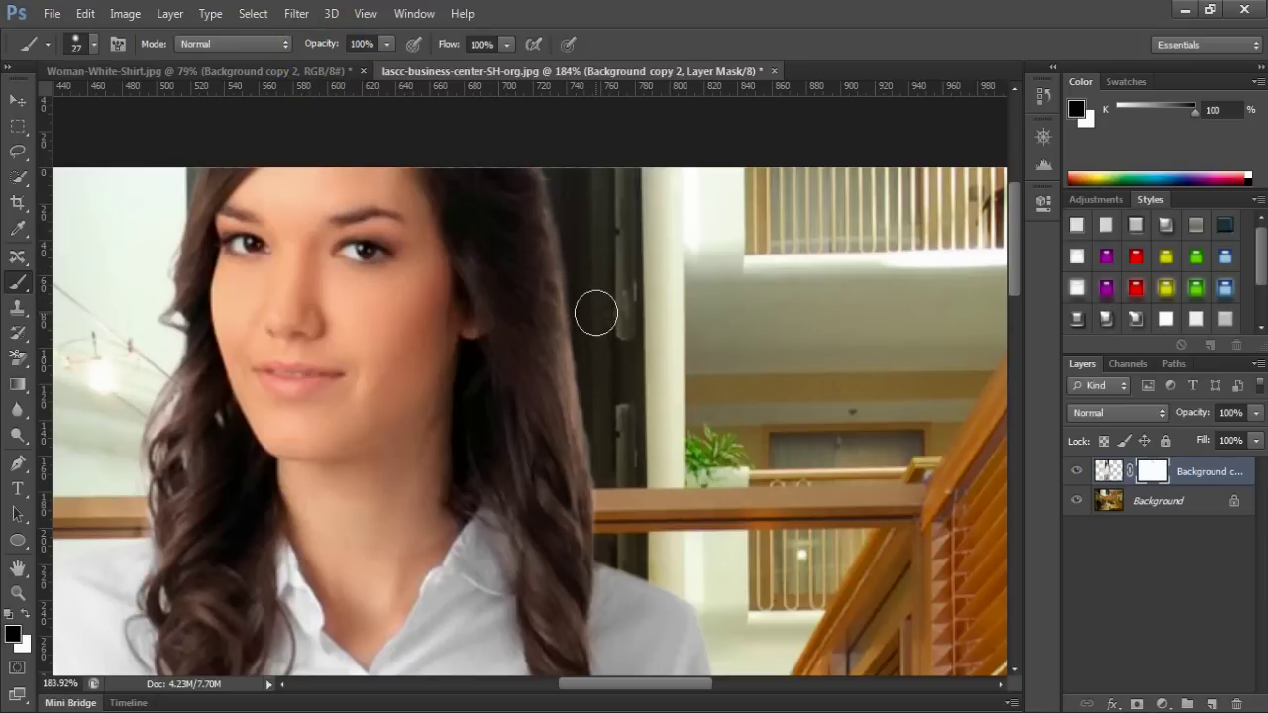
{"action": "left_click", "coordinate": [565, 172]}
{"action": "left_click_drag", "start_coordinate": [575, 255], "coordinate": [614, 453]}
- Apply Levels to the woman's layer image with midtones at 0.87 and the white input level at 250
{"action": "scroll", "coordinate": [506, 387], "scroll_direction": "down", "scroll_amount": 4, "text": "alt"}
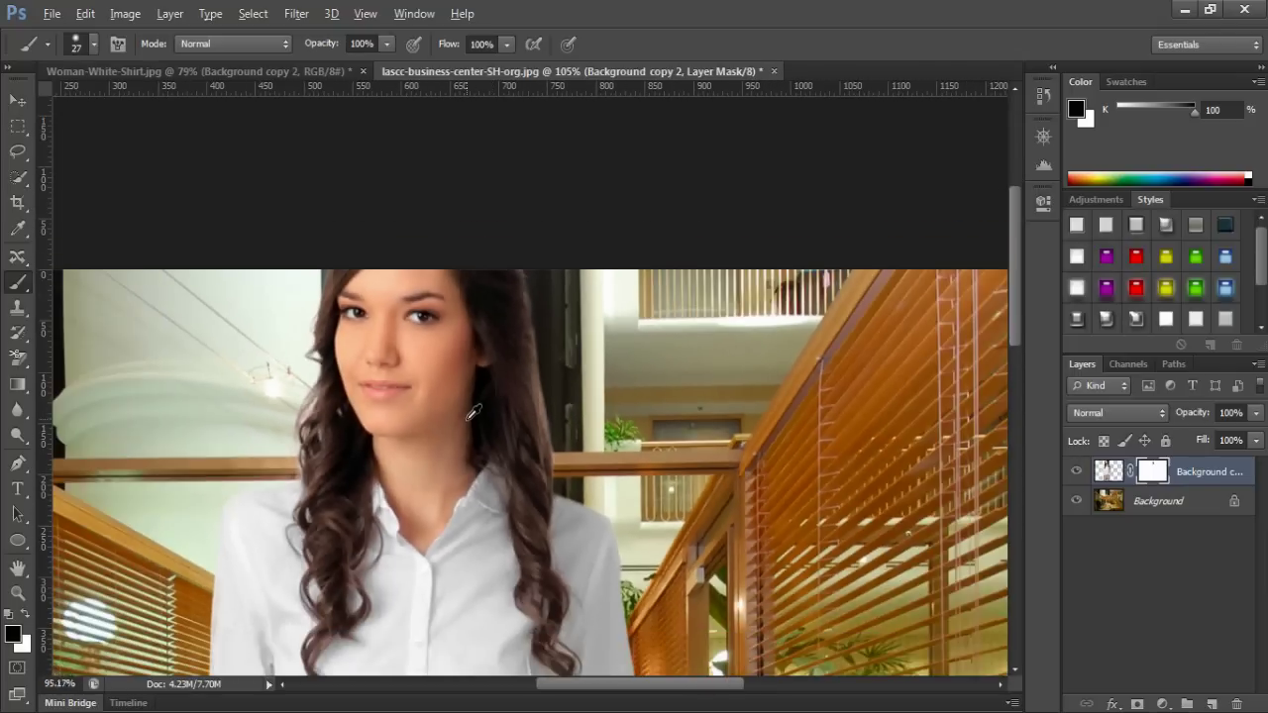
{"action": "scroll", "coordinate": [450, 436], "scroll_direction": "down", "scroll_amount": 1, "text": "alt"}
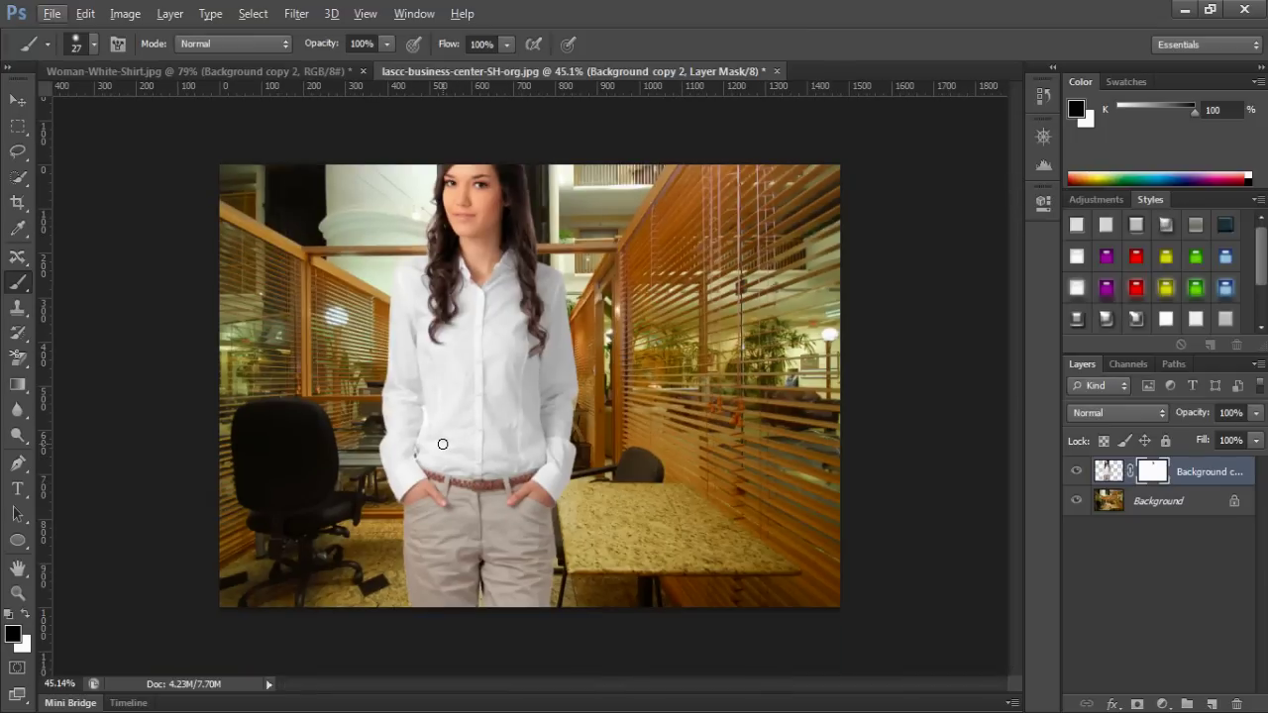
{"action": "left_click", "coordinate": [1108, 471]}
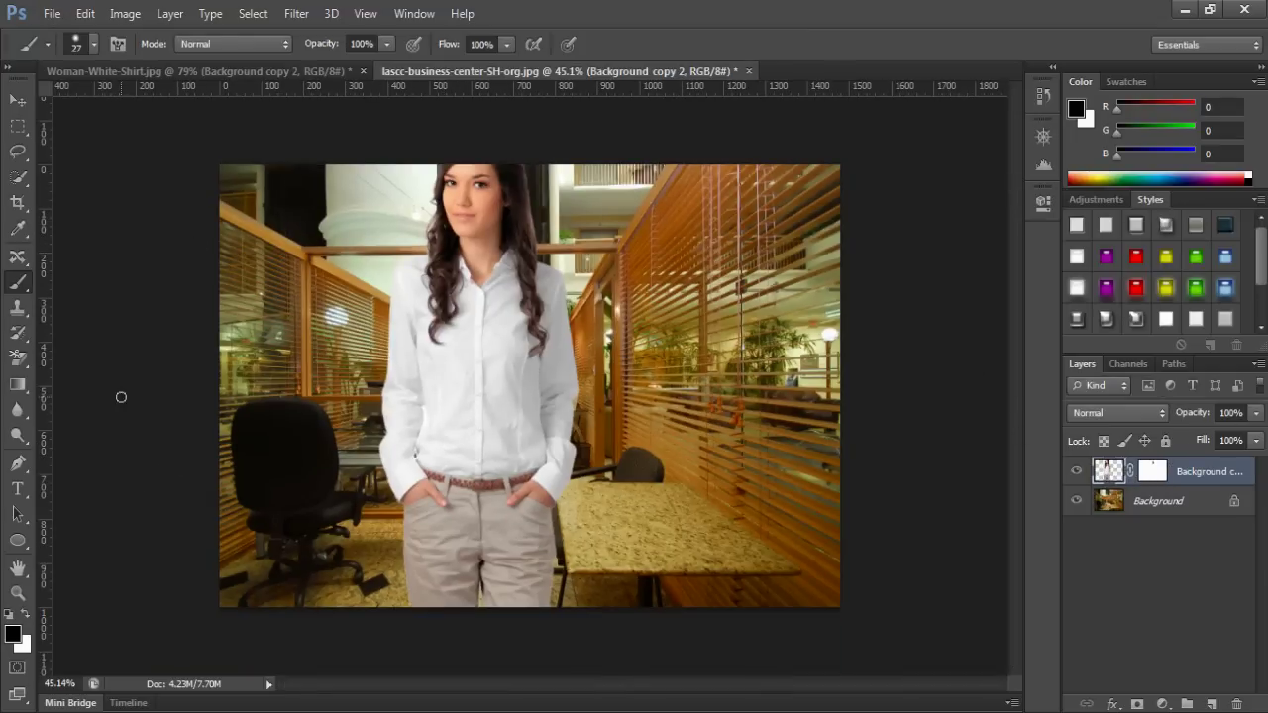
{"action": "left_click", "coordinate": [129, 14]}
{"action": "mouse_move", "coordinate": [163, 63]}
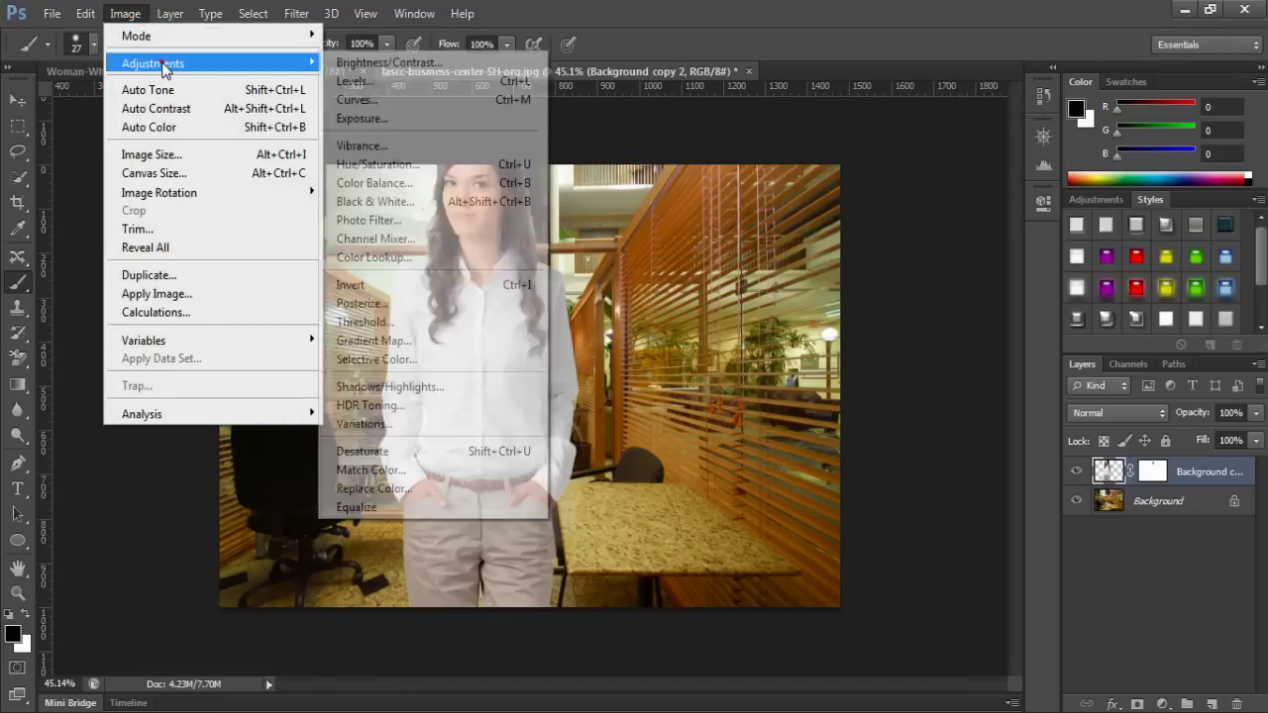
{"action": "left_click", "coordinate": [356, 83]}
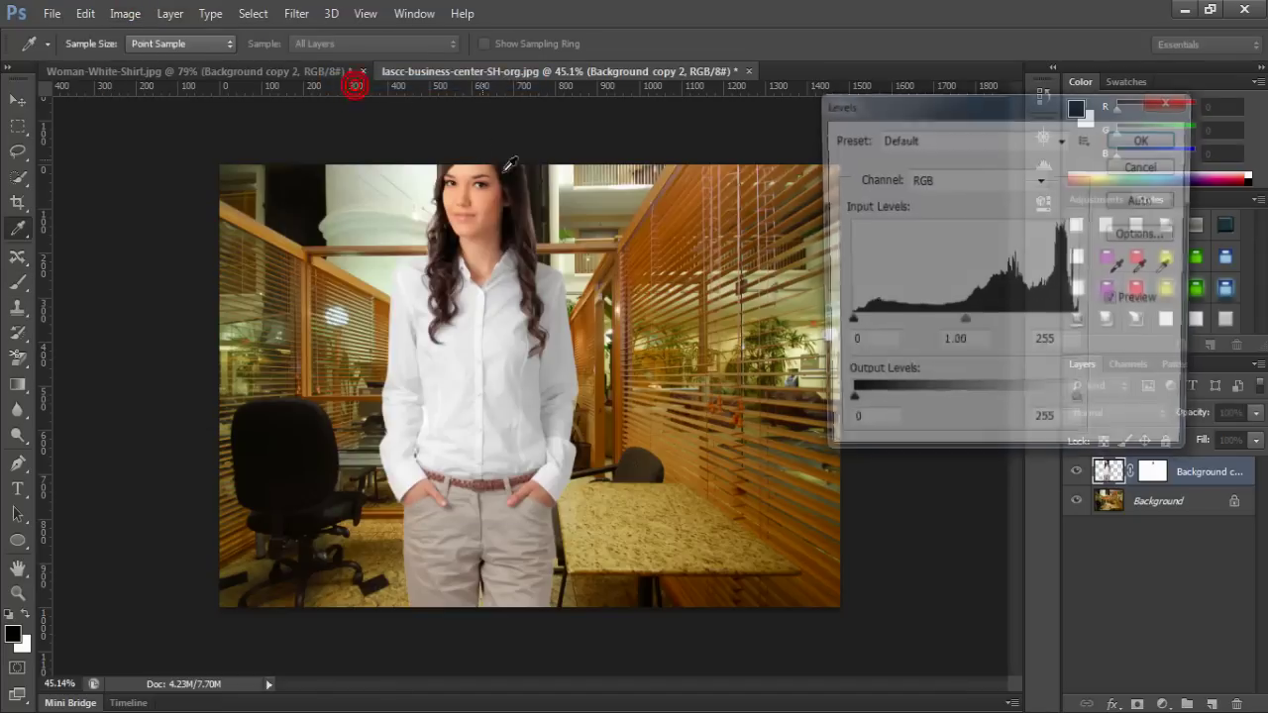
{"action": "mouse_move", "coordinate": [963, 326]}
{"action": "left_mouse_down"}
{"action": "mouse_move", "coordinate": [935, 323]}
{"action": "mouse_move", "coordinate": [976, 324]}
{"action": "left_mouse_up"}
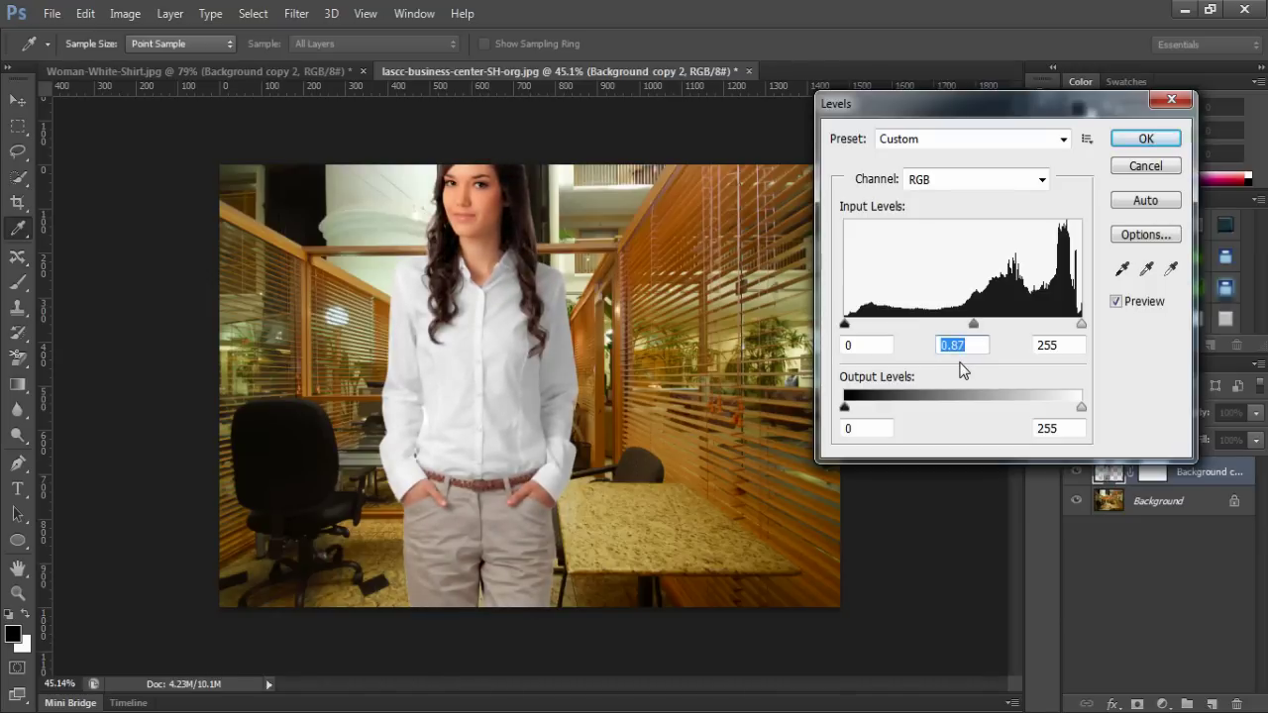
{"action": "left_click_drag", "start_coordinate": [1082, 325], "coordinate": [1076, 325]}
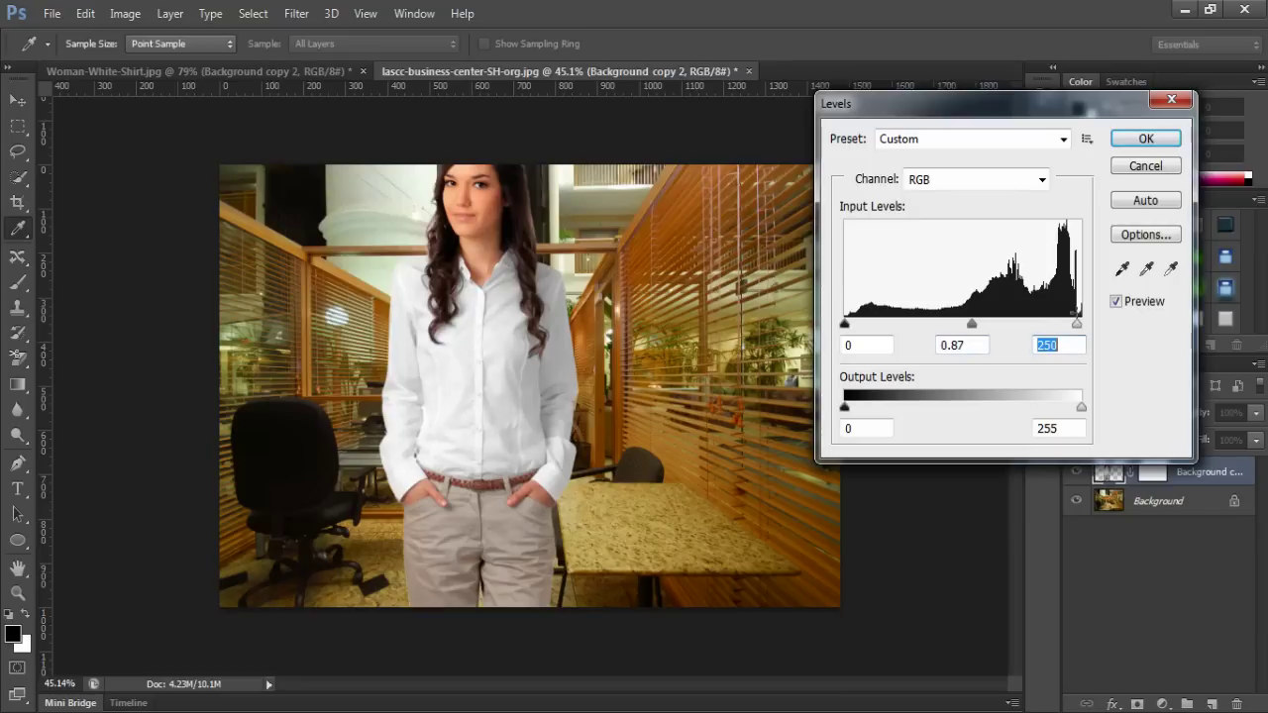
{"action": "key", "text": "b"}
{"action": "left_click", "coordinate": [1146, 129]}
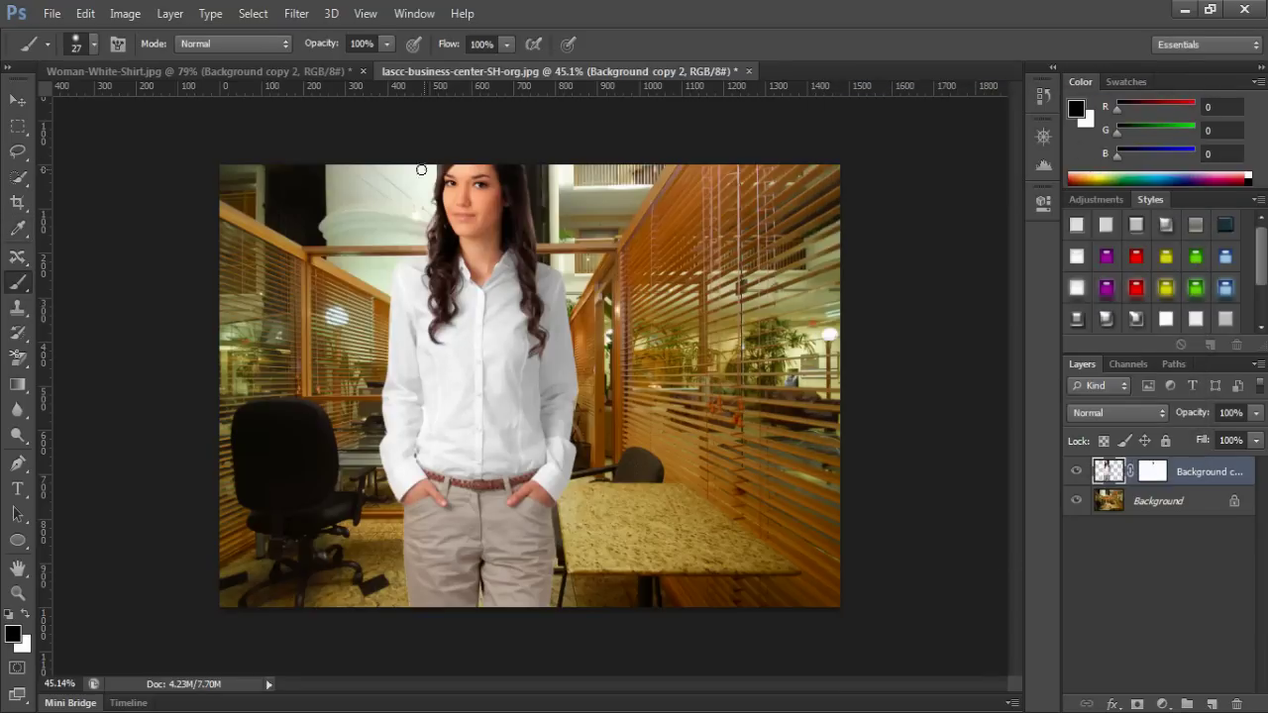
- Try a Hue/Saturation adjustment on the woman's layer with hue +41 and saturation -10, and undo it
{"action": "left_click", "coordinate": [140, 16]}
{"action": "mouse_move", "coordinate": [152, 63]}
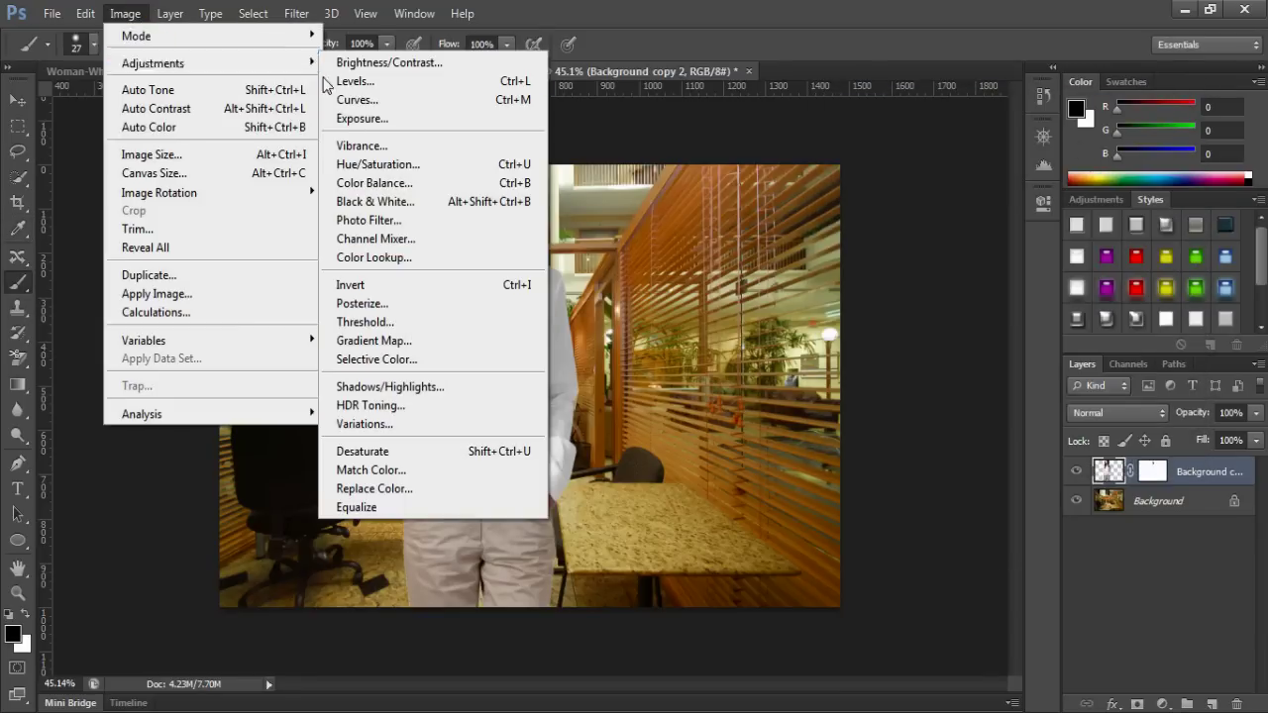
{"action": "left_click", "coordinate": [377, 164]}
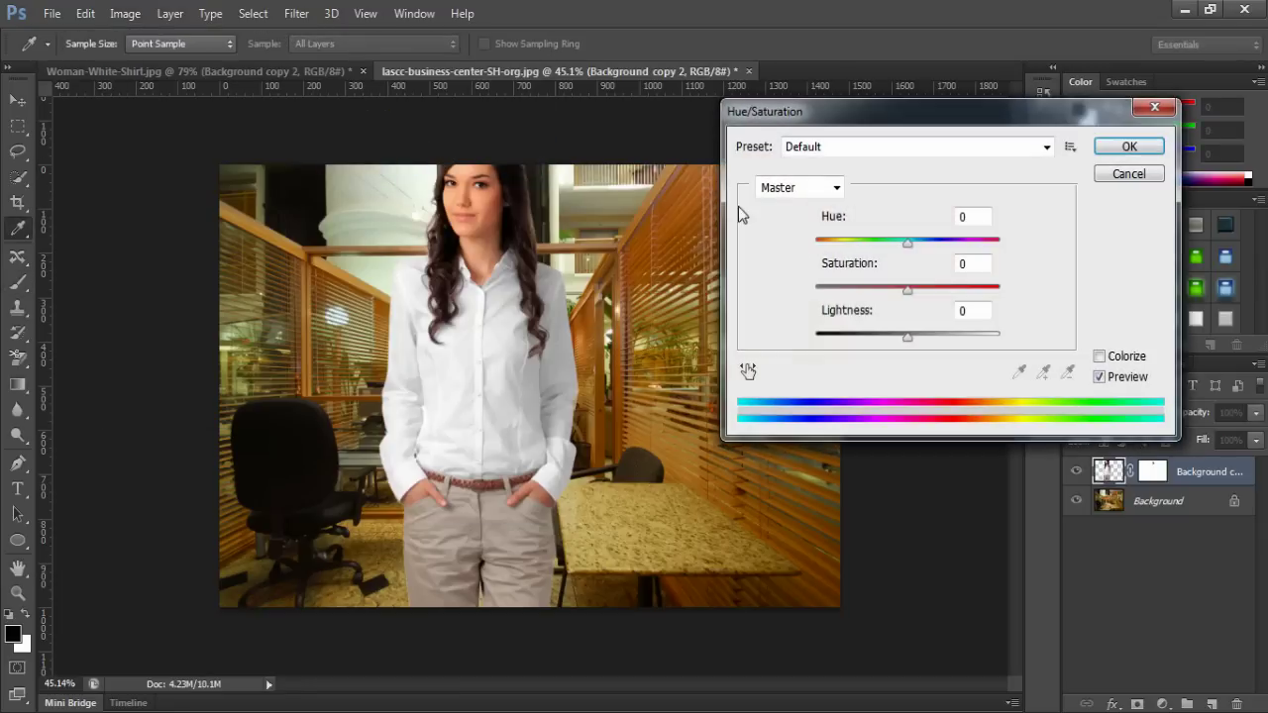
{"action": "left_click_drag", "start_coordinate": [905, 291], "coordinate": [892, 291]}
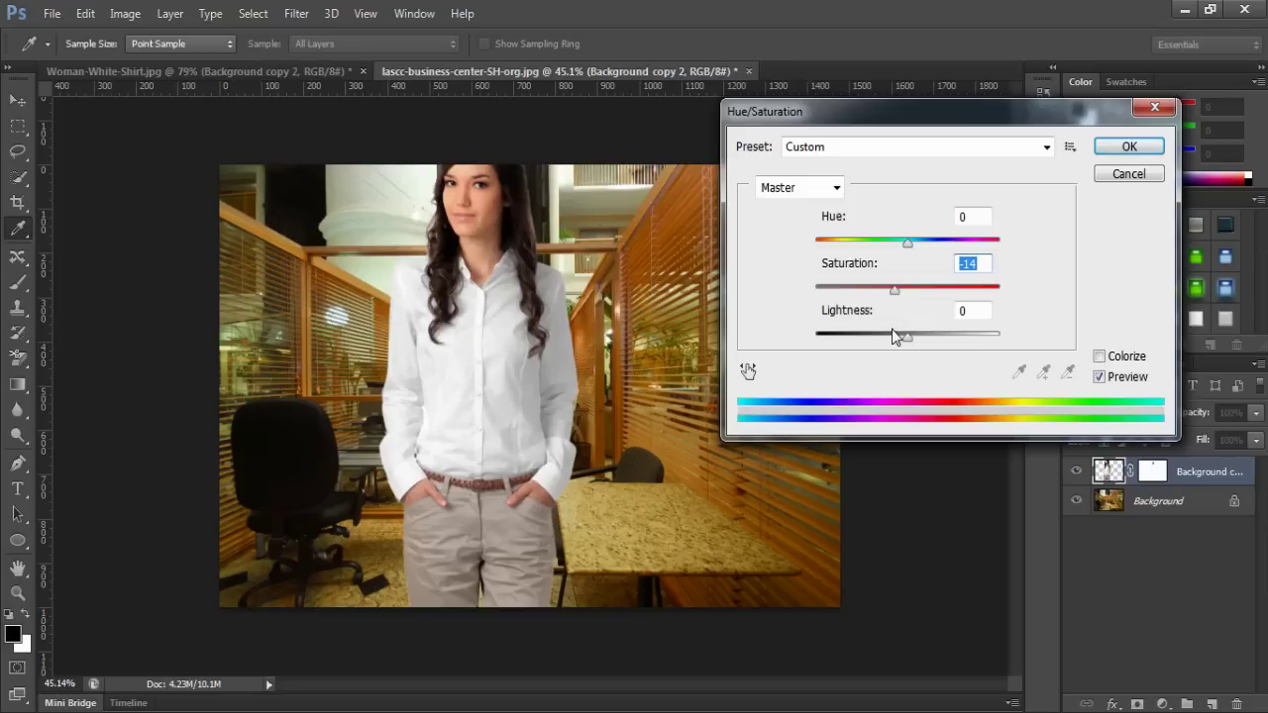
{"action": "left_click_drag", "start_coordinate": [894, 290], "coordinate": [898, 290]}
{"action": "left_click_drag", "start_coordinate": [907, 241], "coordinate": [948, 235]}
{"action": "left_click", "coordinate": [979, 215]}
{"action": "left_click_drag", "start_coordinate": [964, 211], "coordinate": [955, 226]}
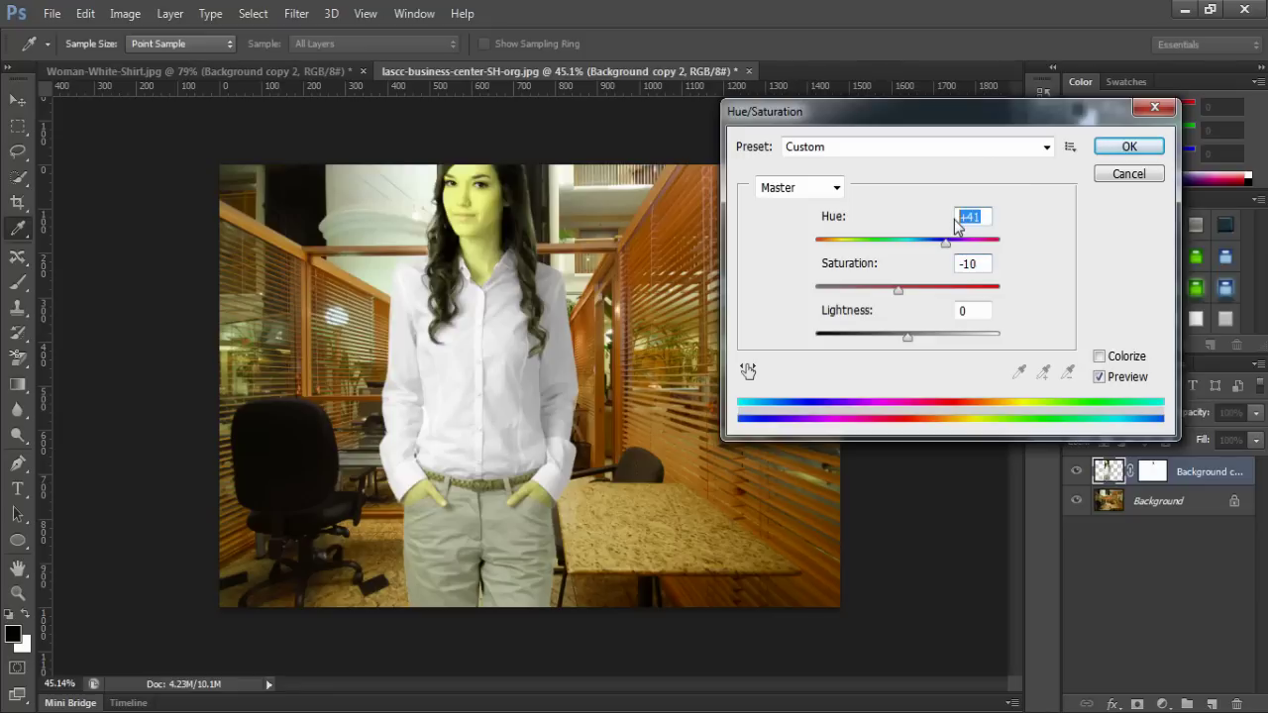
{"action": "key", "text": "Return"}
{"action": "key", "text": "b"}
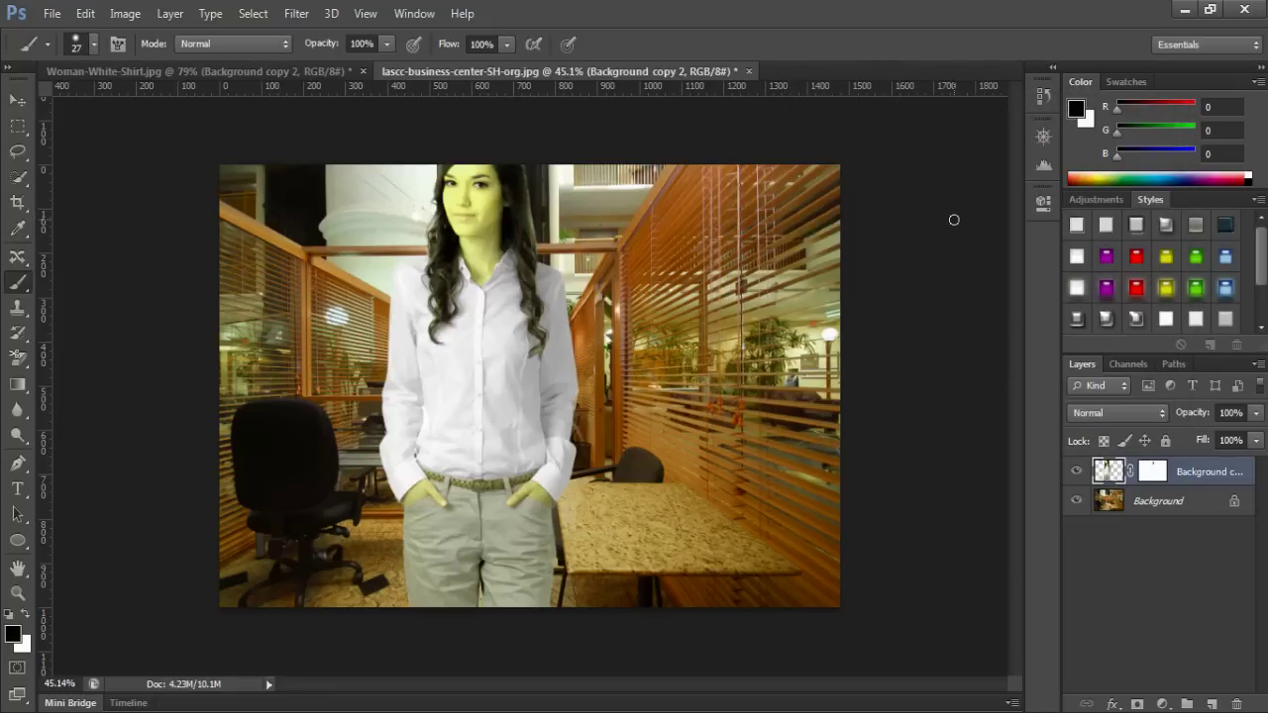
{"action": "key", "text": "ctrl+z"}
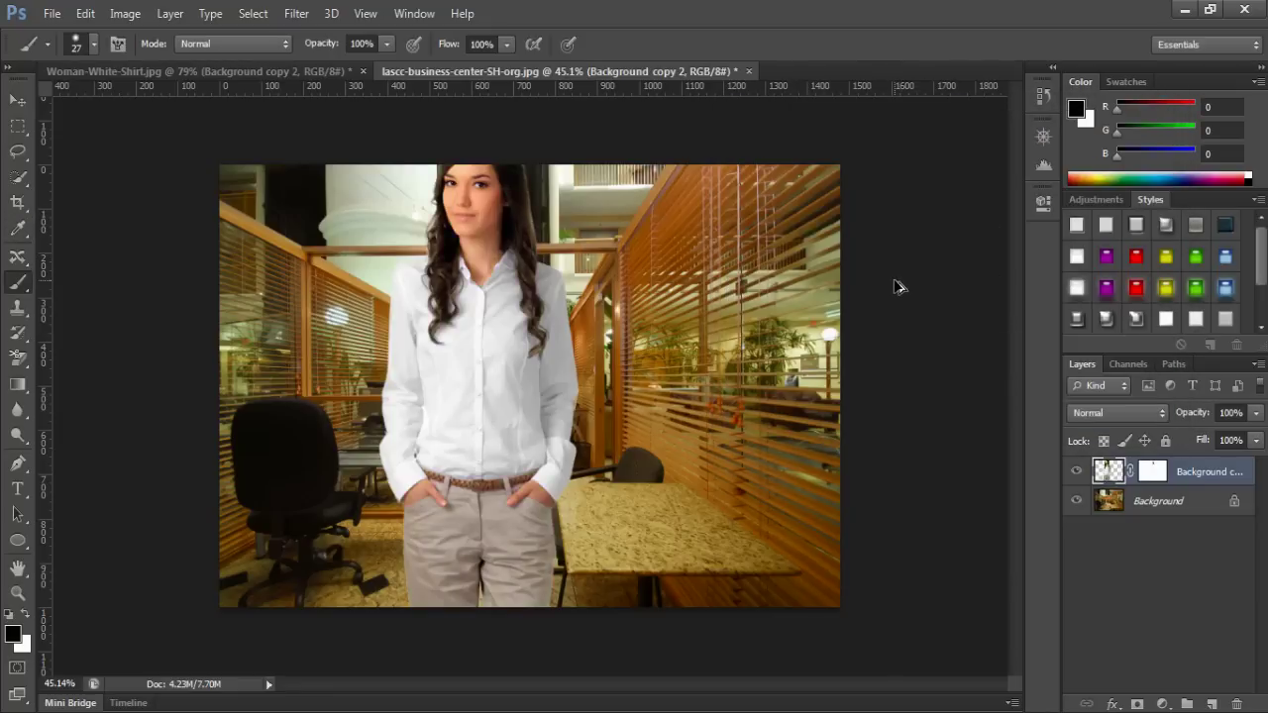
{"action": "scroll", "coordinate": [694, 314], "scroll_direction": "down", "scroll_amount": 2}
{"action": "scroll", "coordinate": [683, 313], "scroll_direction": "up", "scroll_amount": 2}
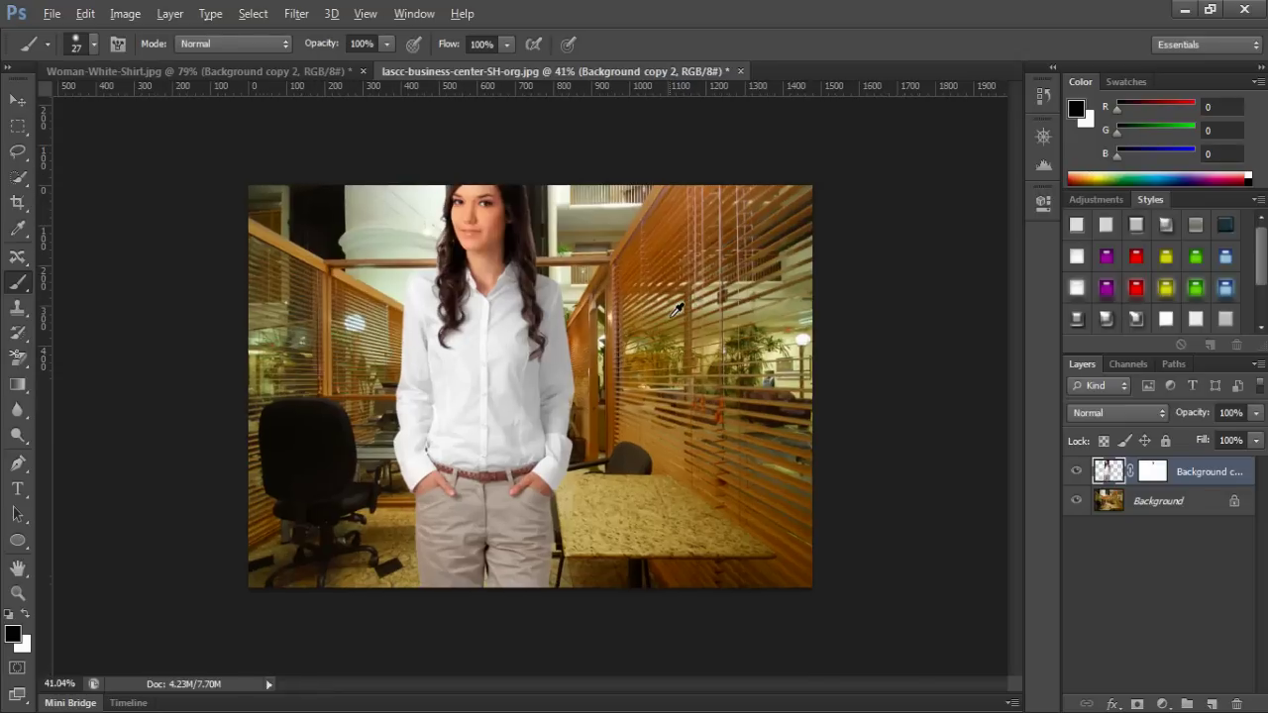
{"action": "scroll", "coordinate": [674, 312], "scroll_direction": "down", "scroll_amount": 2}
{"action": "scroll", "coordinate": [594, 332], "scroll_direction": "up", "scroll_amount": 1}
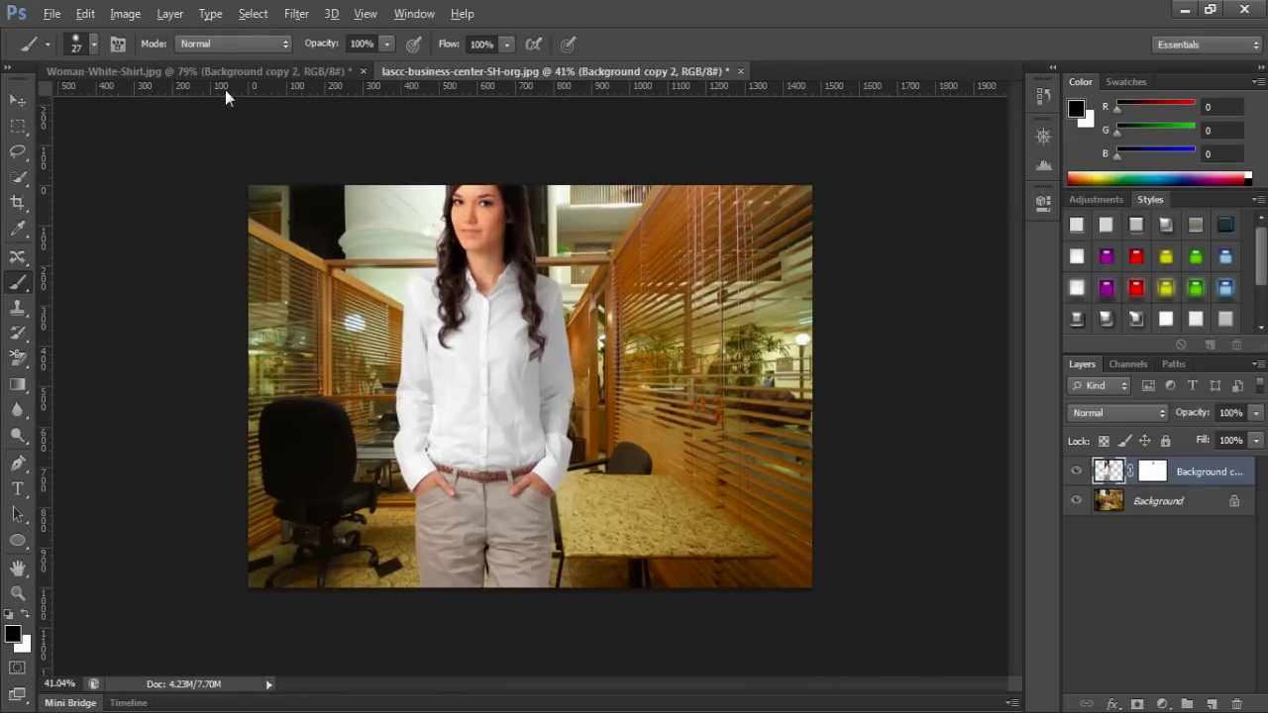
{"action": "left_click", "coordinate": [126, 14]}
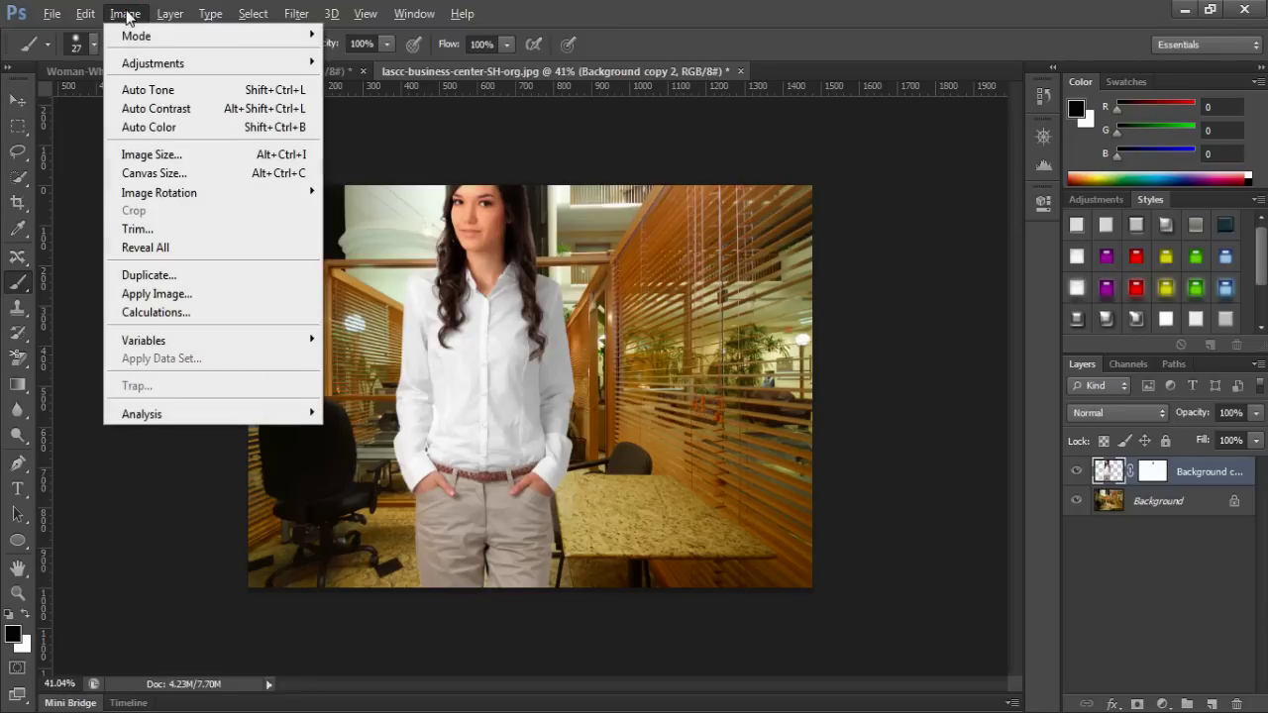
{"action": "left_click", "coordinate": [126, 14]}
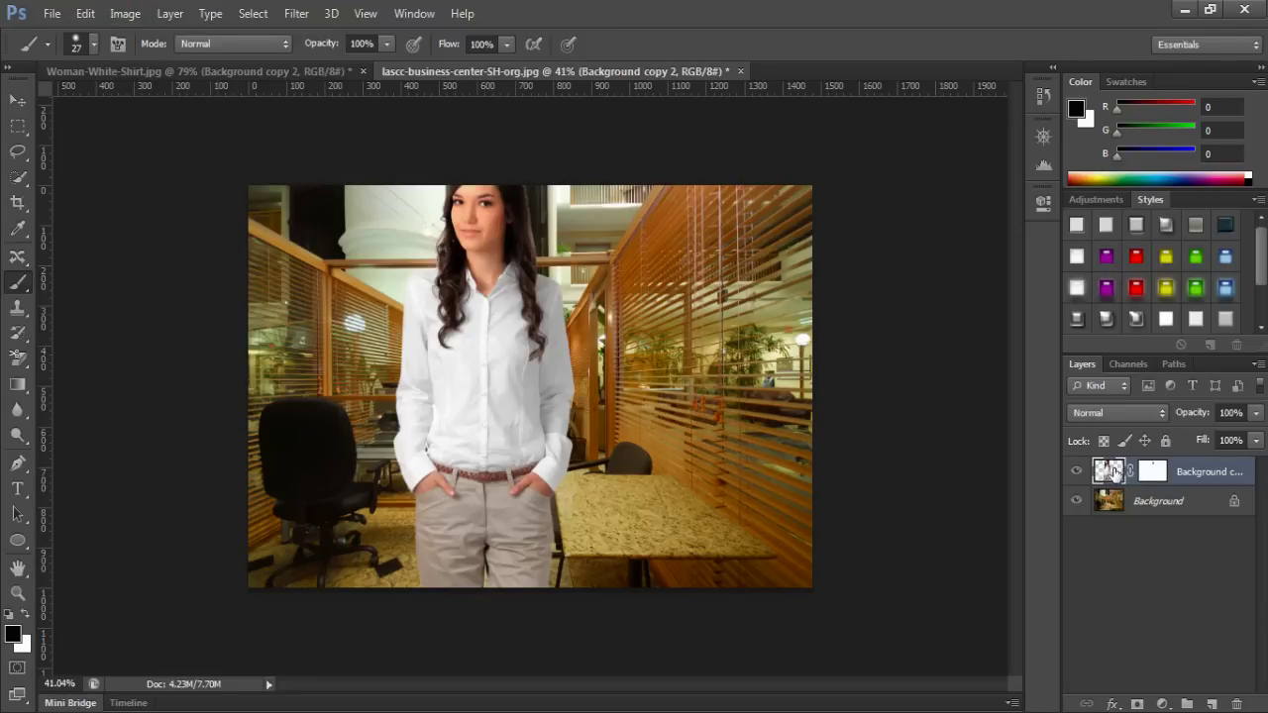
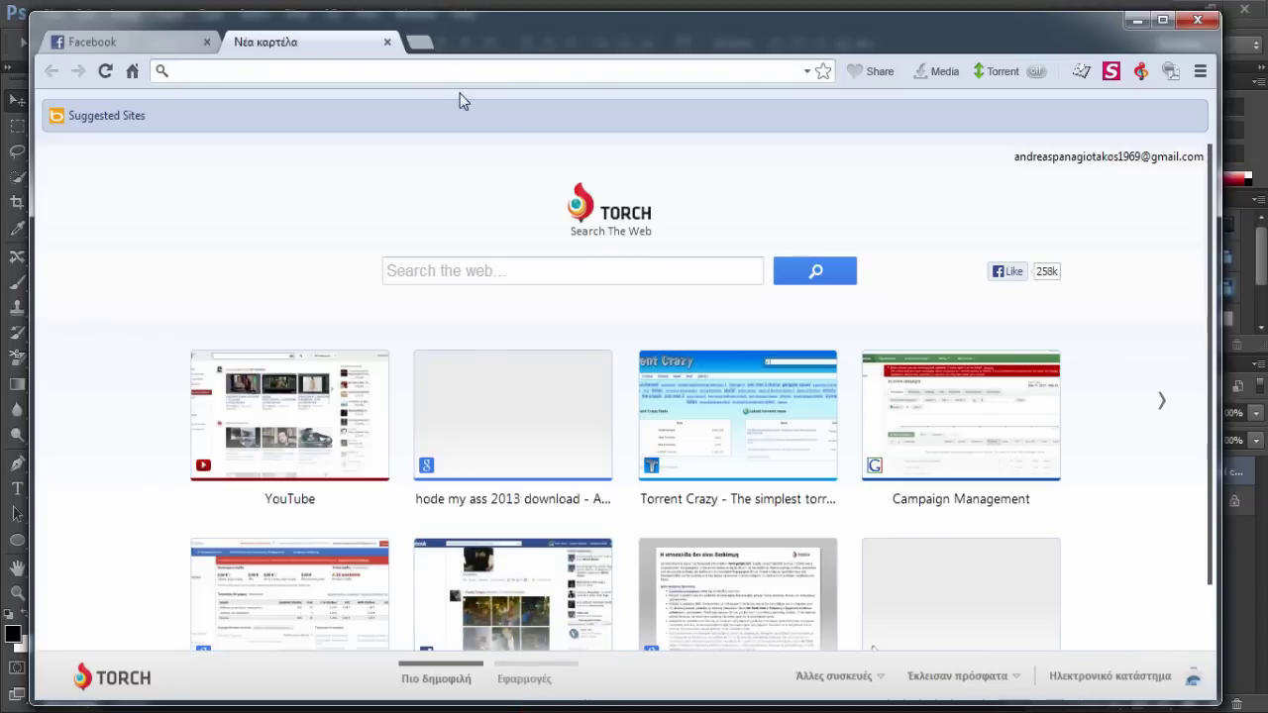
- Search the web for "living room" and show the image results
{"action": "left_click", "coordinate": [469, 274]}
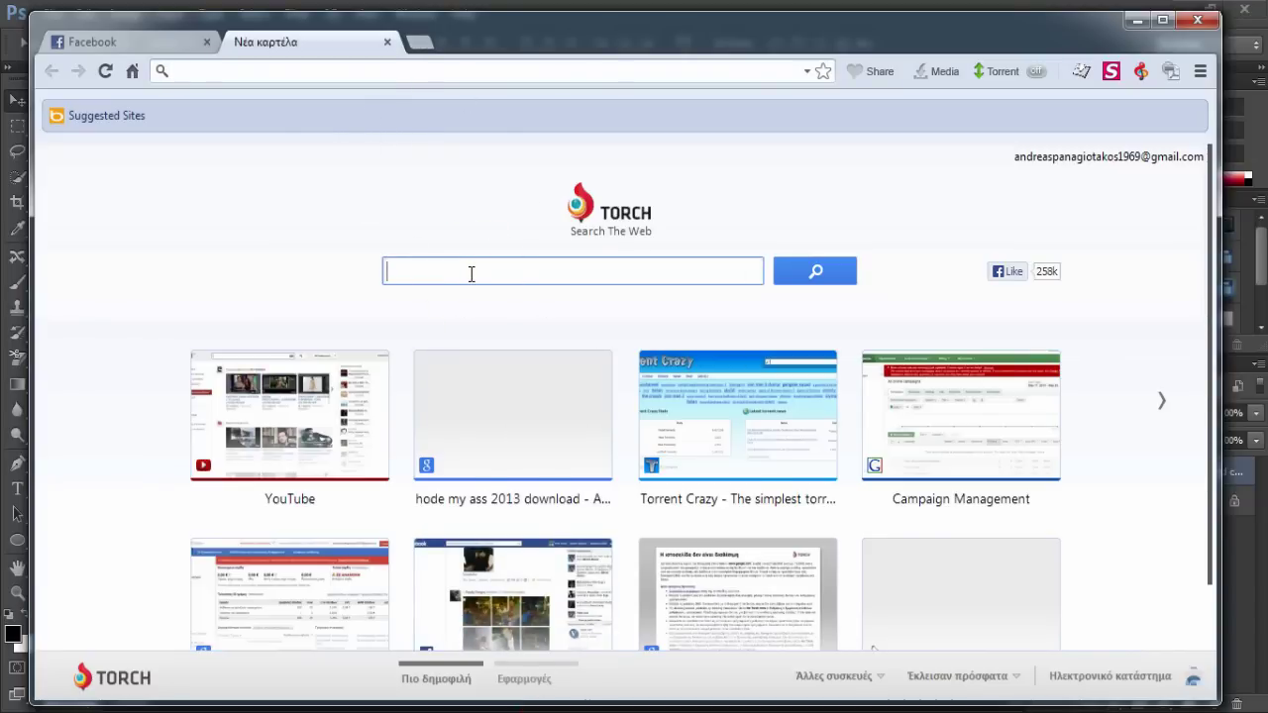
{"action": "type", "text": "h"}
{"action": "key", "text": "BackSpace"}
{"action": "type", "text": "li"}
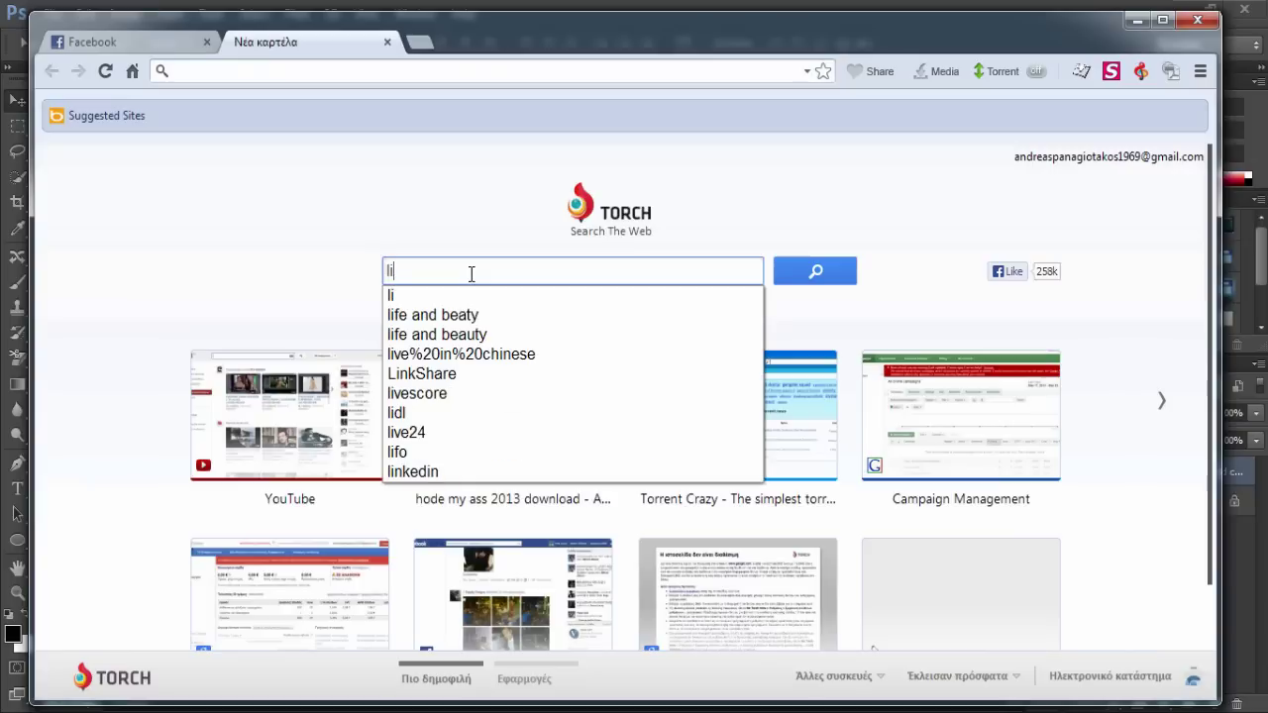
{"action": "type", "text": "ving "}
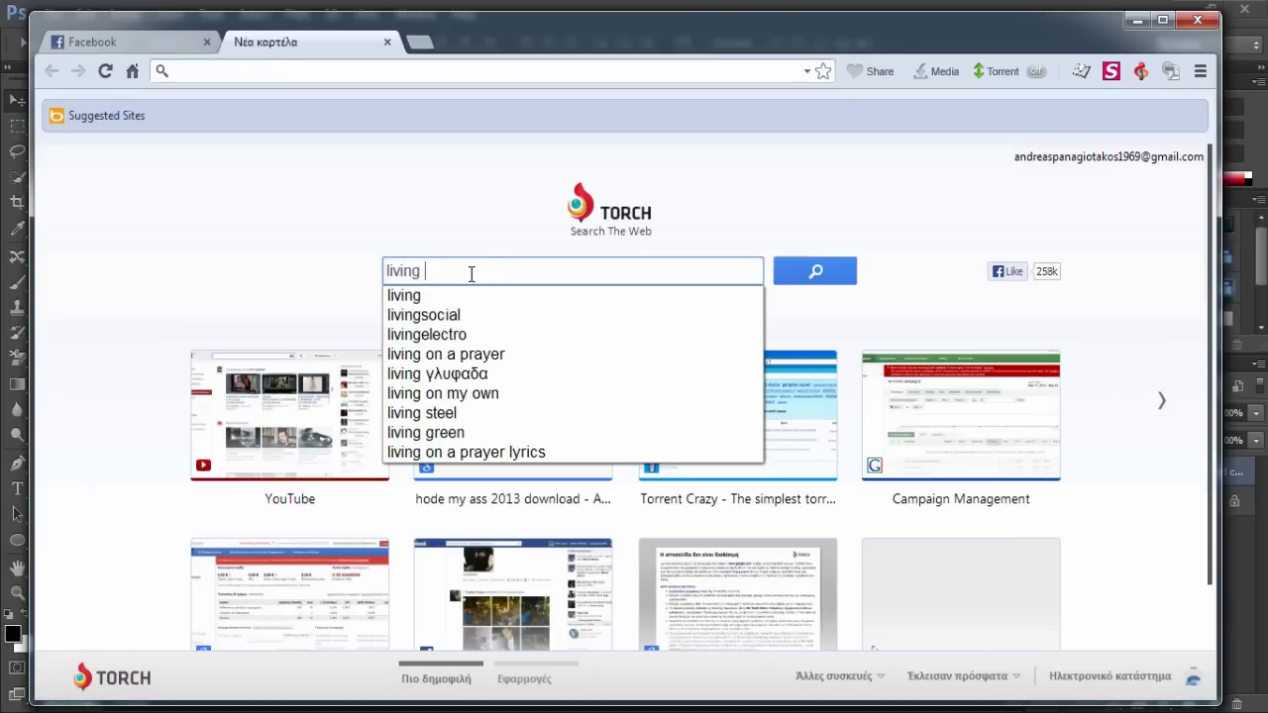
{"action": "type", "text": "room"}
{"action": "key", "text": "Return"}
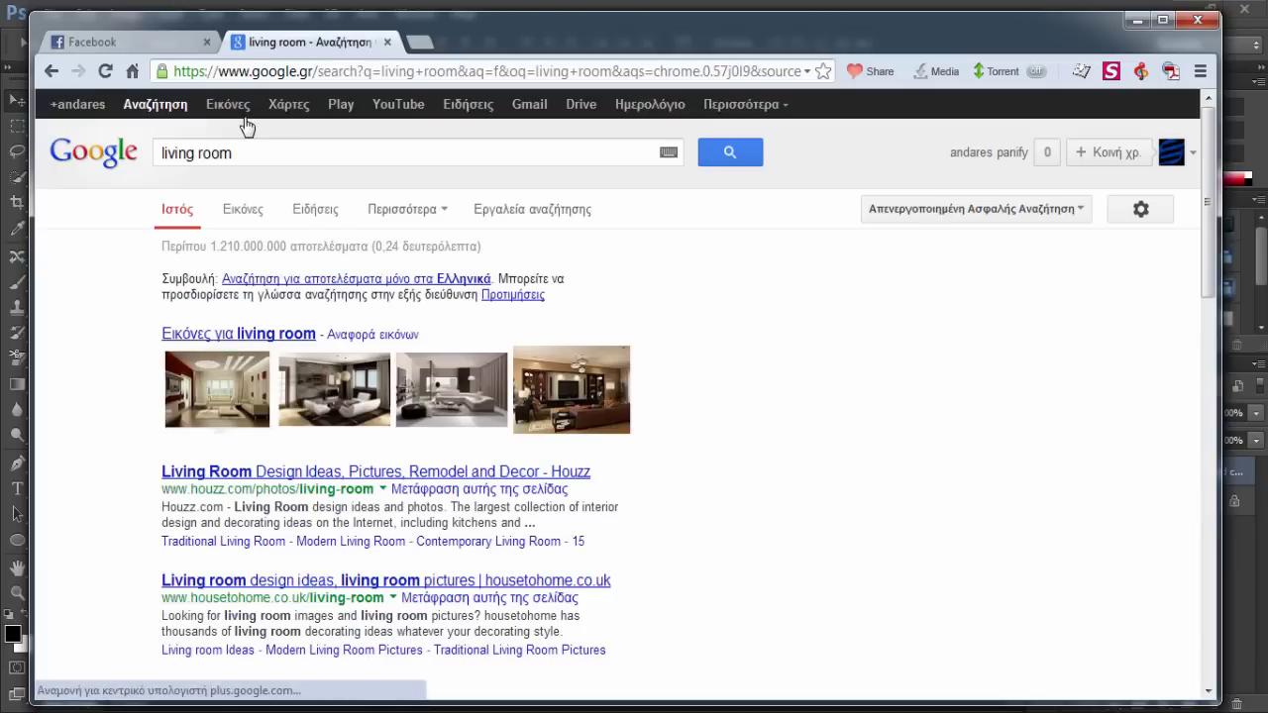
{"action": "left_click", "coordinate": [242, 123]}
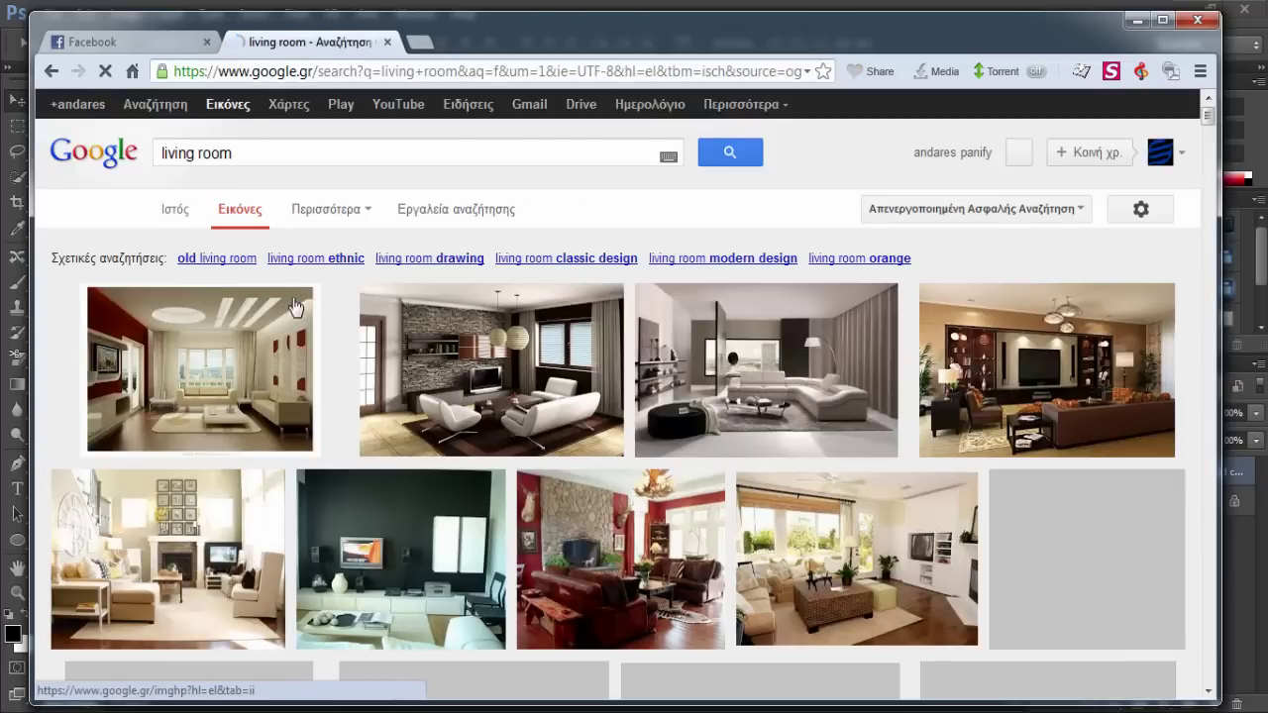
- View the red and white living room picture at full size and return to the image results
{"action": "left_click", "coordinate": [227, 349]}
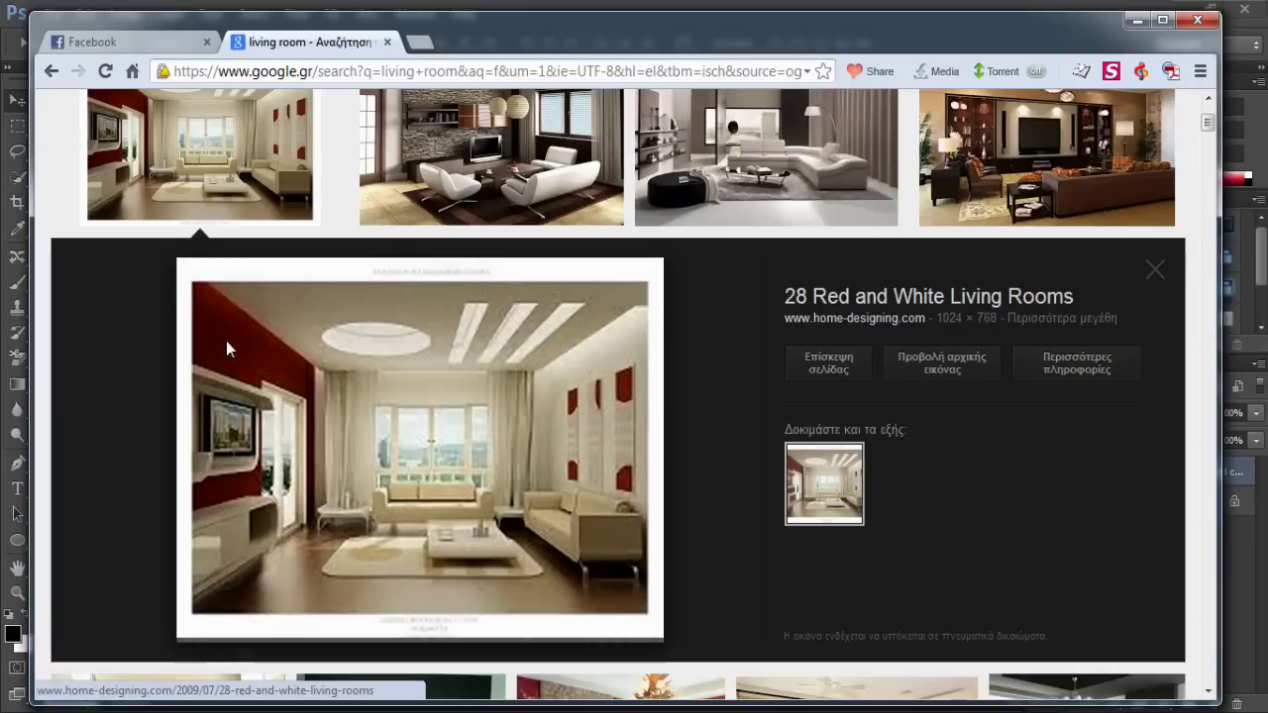
{"action": "left_click", "coordinate": [946, 366]}
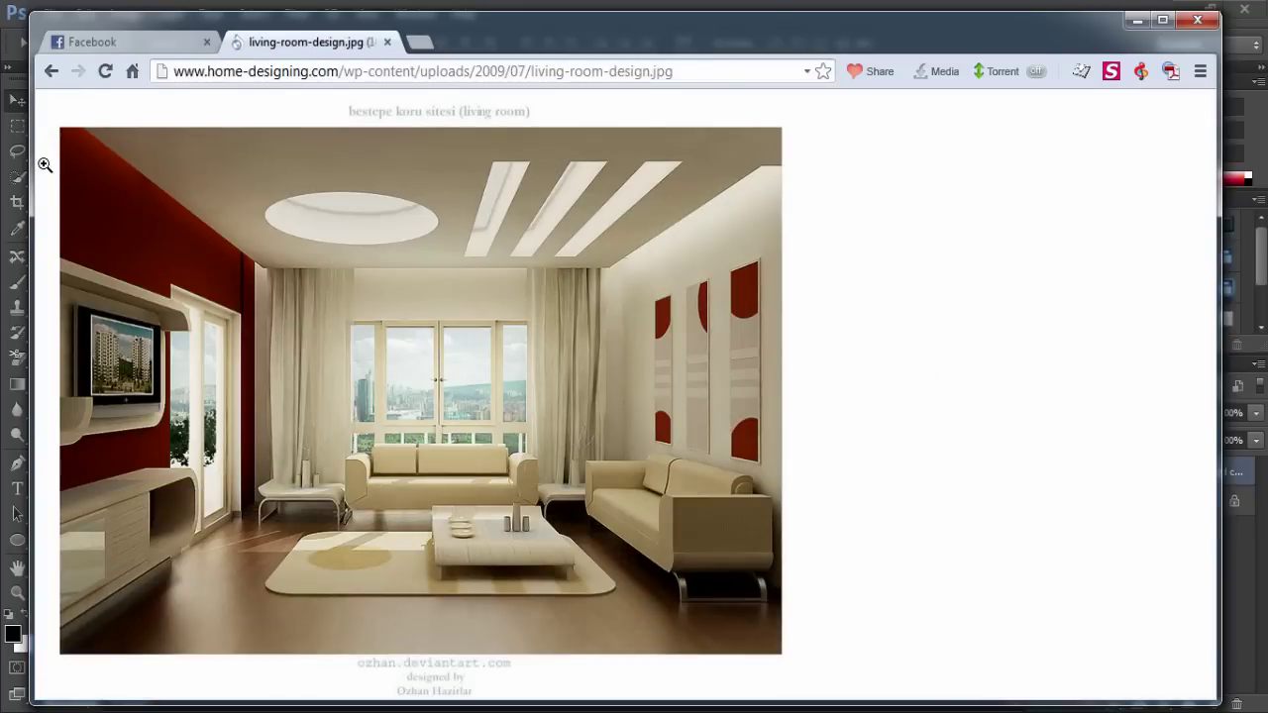
{"action": "left_click", "coordinate": [57, 74]}
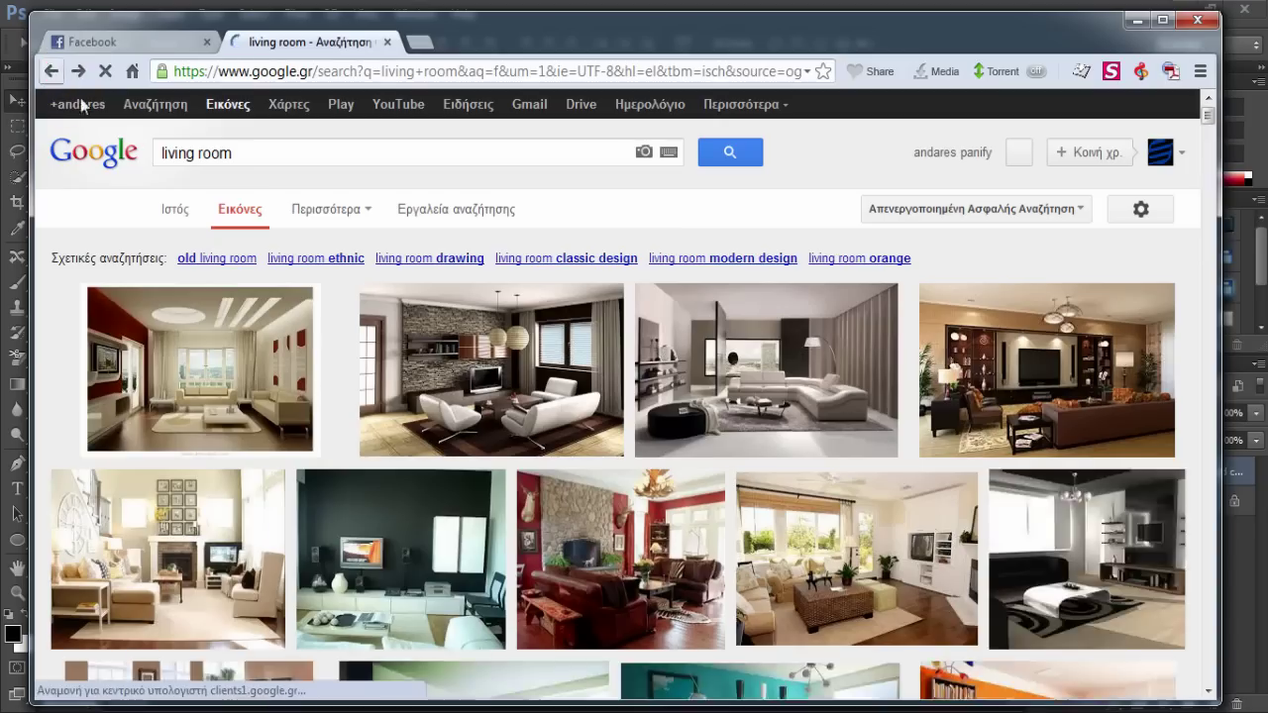
- Open the 1920 × 1200 living room picture with the stone wall at full size and save it to the desktop as a JPEG
{"action": "scroll", "coordinate": [498, 224], "scroll_direction": "up", "scroll_amount": 2}
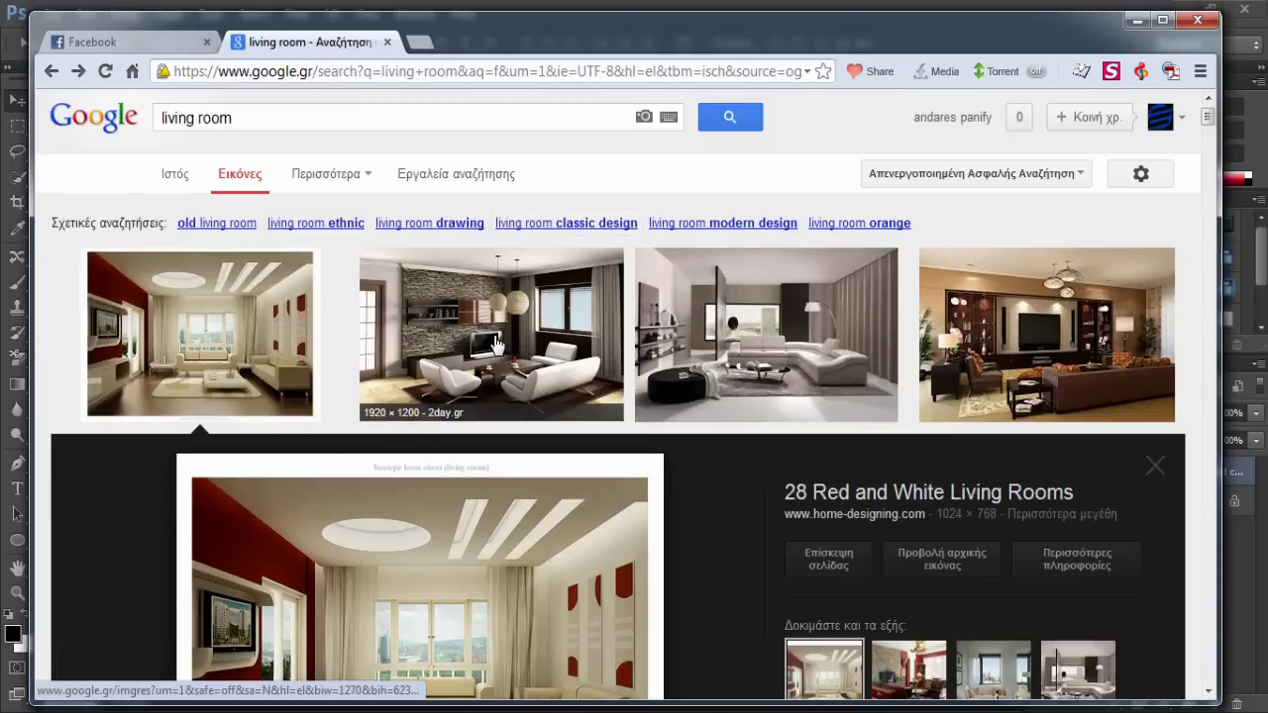
{"action": "left_click", "coordinate": [496, 344]}
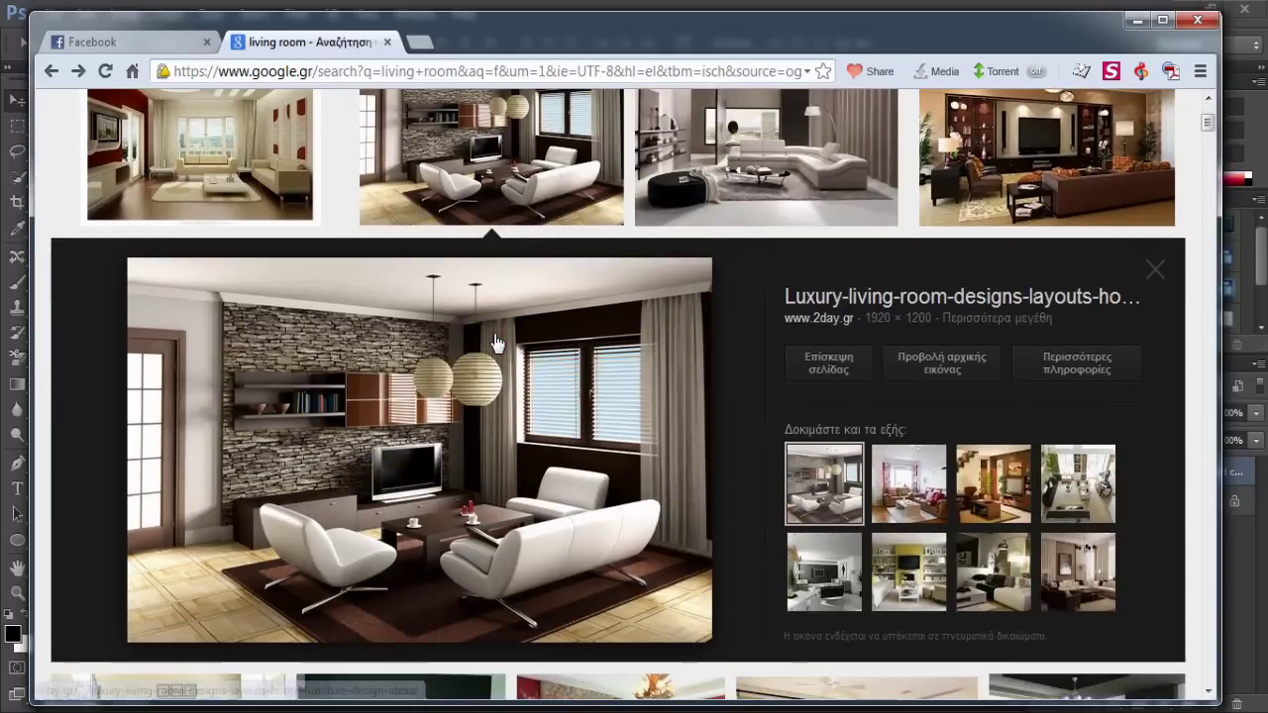
{"action": "left_click", "coordinate": [939, 362]}
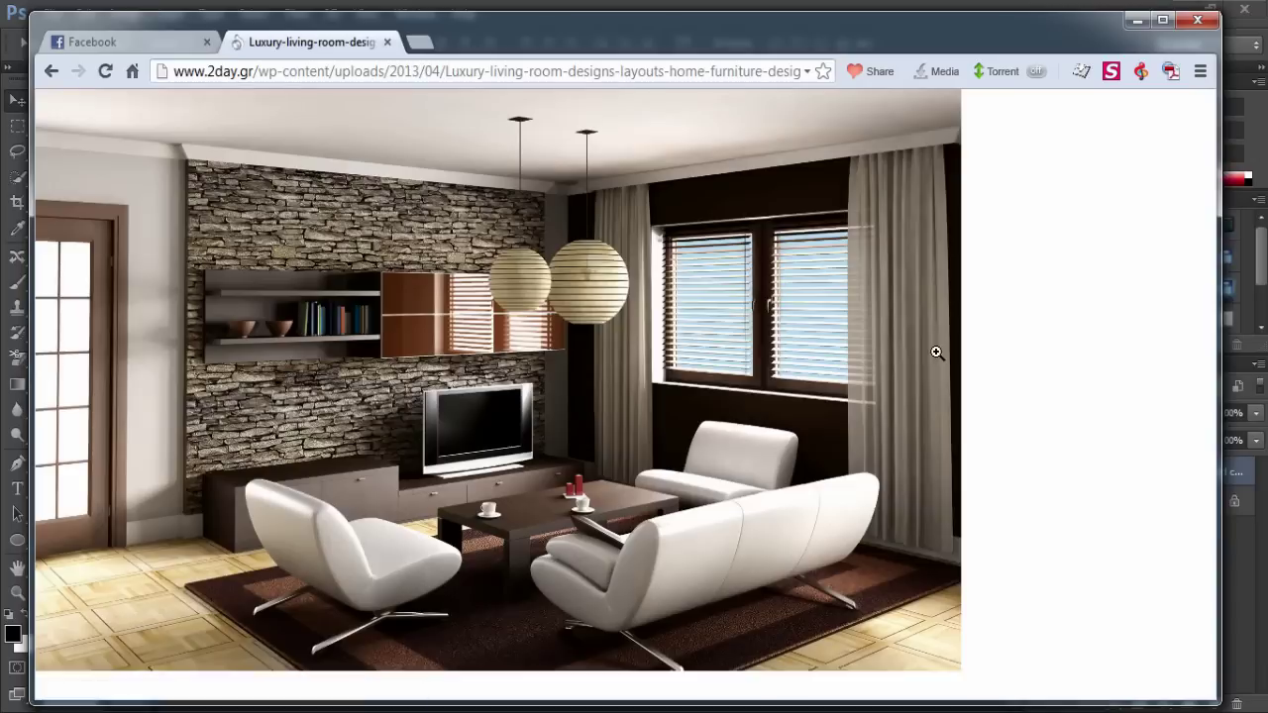
{"action": "right_click", "coordinate": [331, 380]}
{"action": "left_click", "coordinate": [405, 389]}
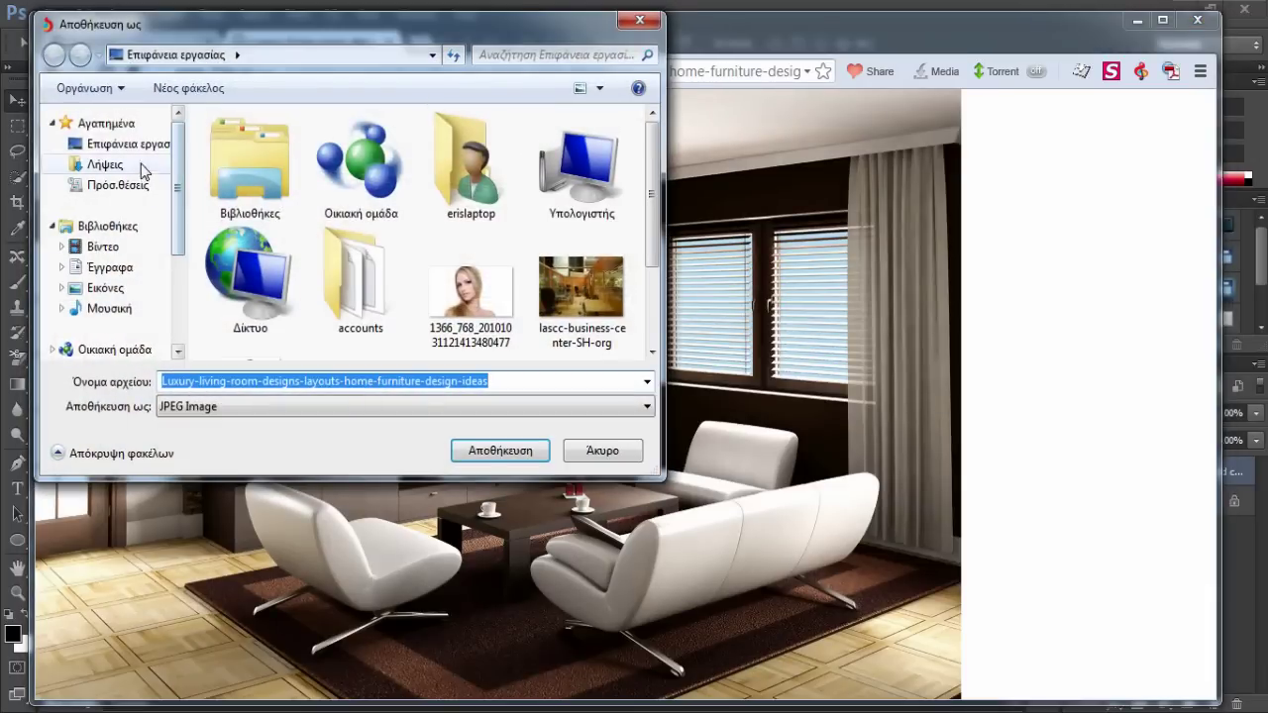
{"action": "left_click", "coordinate": [134, 144]}
{"action": "left_click", "coordinate": [500, 451]}
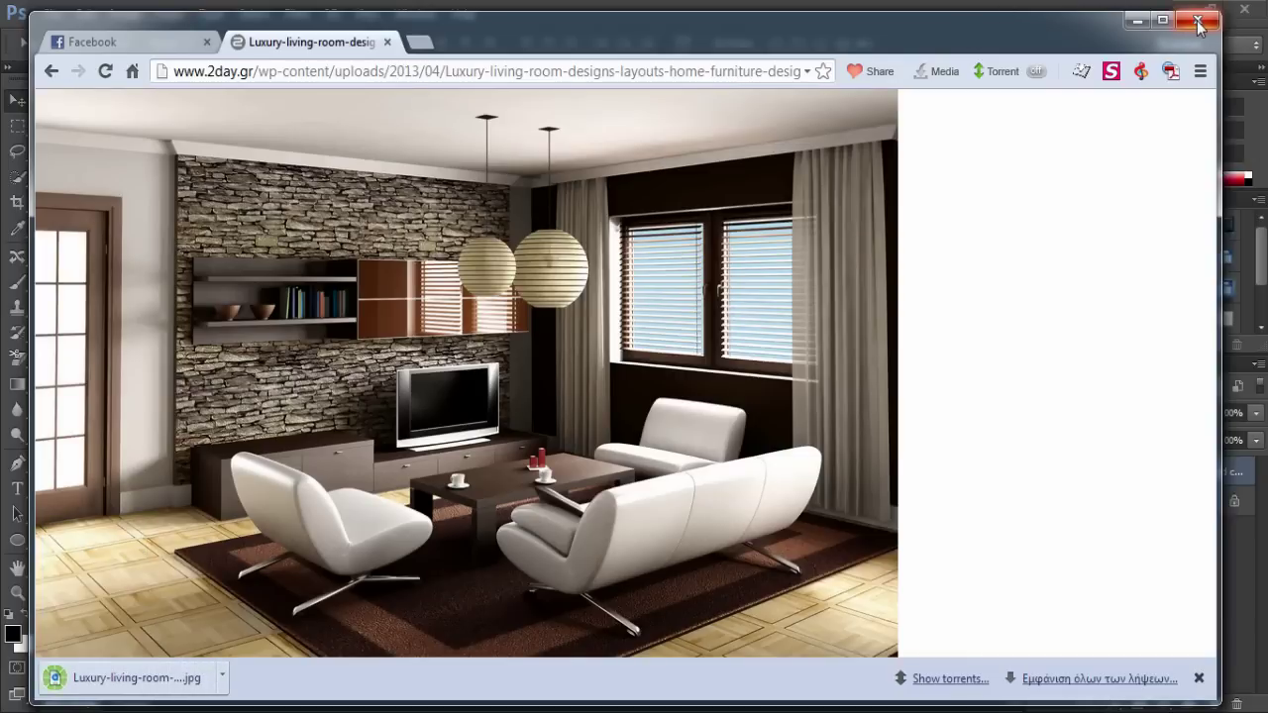
- Switch back to Photoshop and close the business center composite without saving it
{"action": "left_click", "coordinate": [1138, 21]}
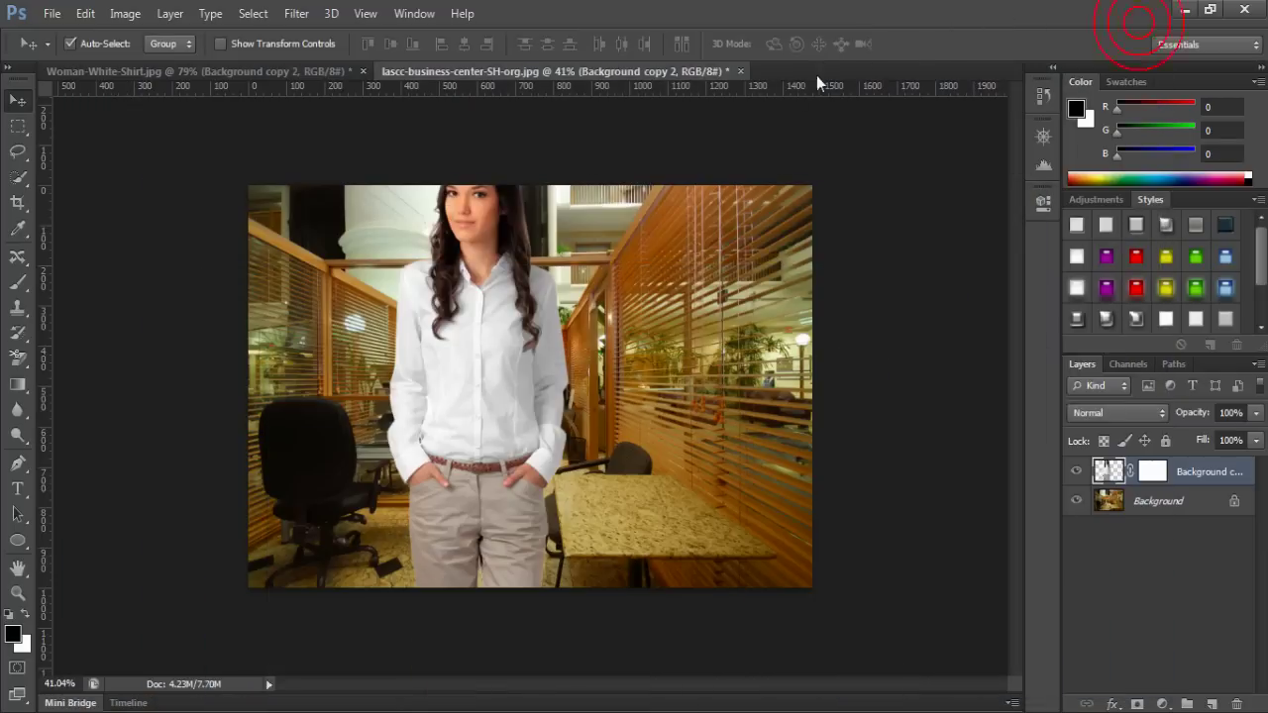
{"action": "left_click", "coordinate": [739, 71]}
{"action": "left_click", "coordinate": [638, 288]}
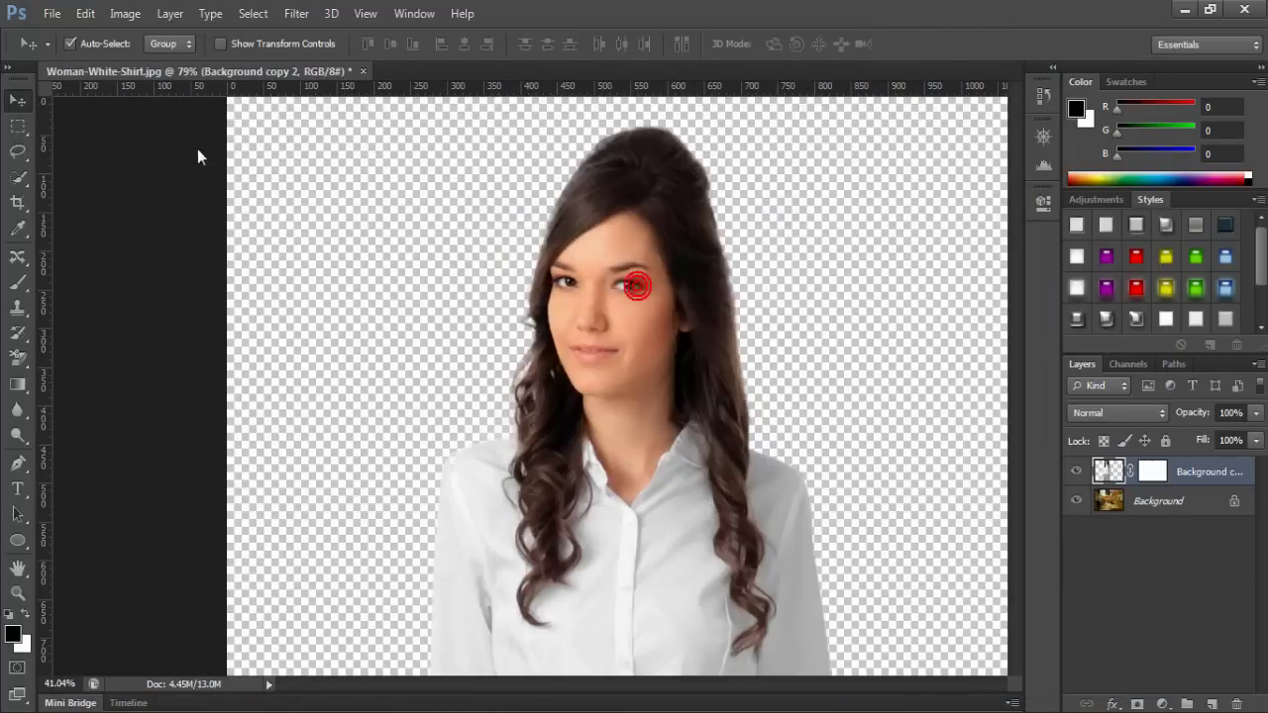
- Open Luxury-living-room-designs-layouts-home-furniture-design-ideas.jpg from the desktop and fit it on screen
{"action": "left_click", "coordinate": [51, 12]}
{"action": "left_click", "coordinate": [71, 55]}
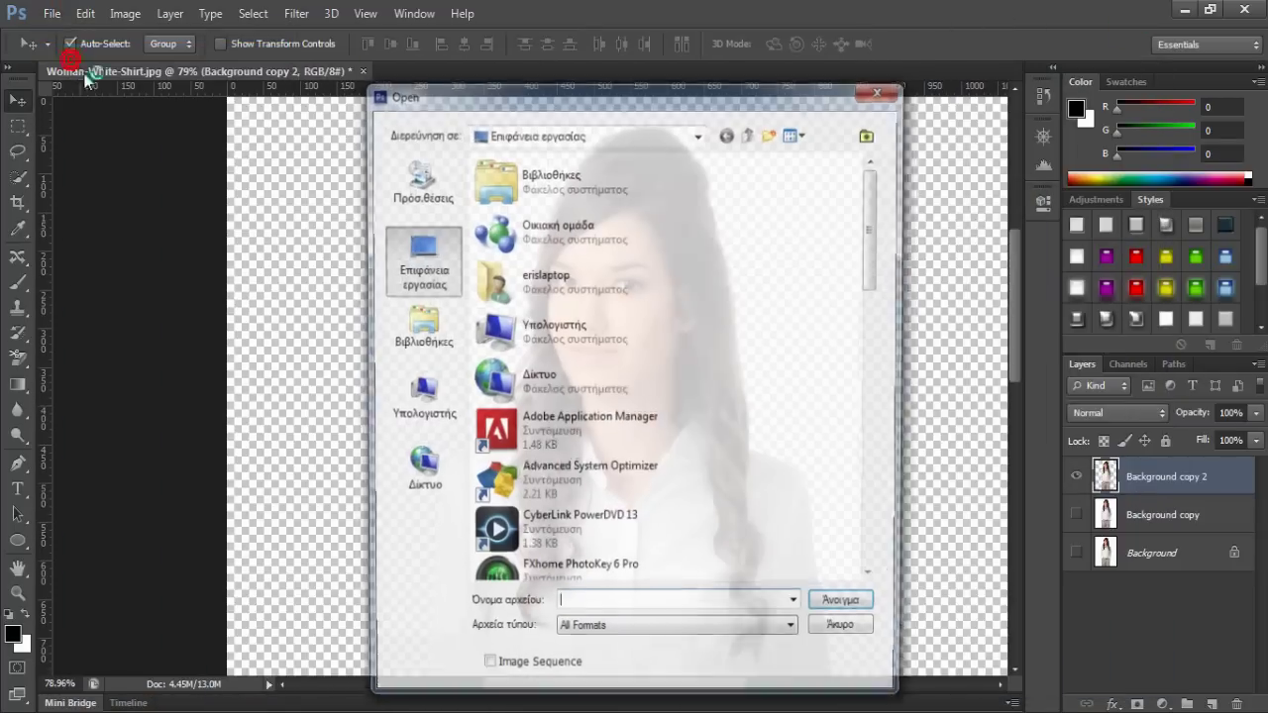
{"action": "left_click_drag", "start_coordinate": [874, 253], "coordinate": [872, 538]}
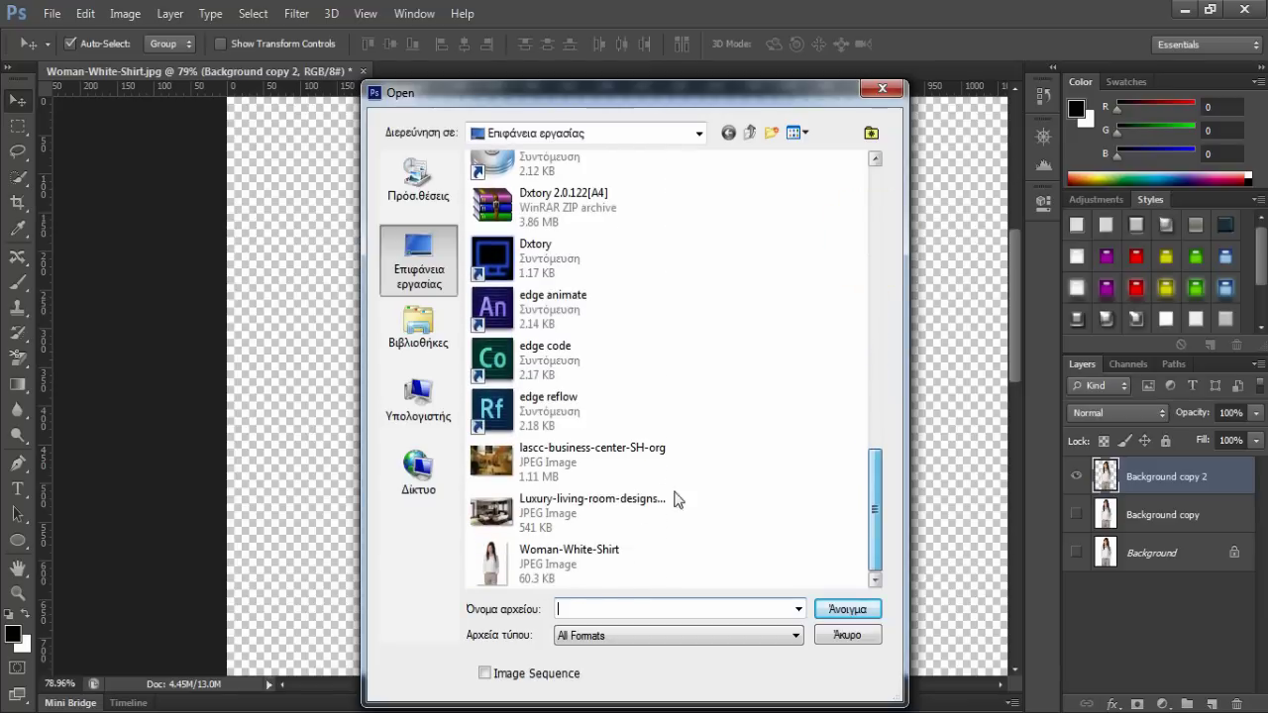
{"action": "left_click", "coordinate": [564, 500]}
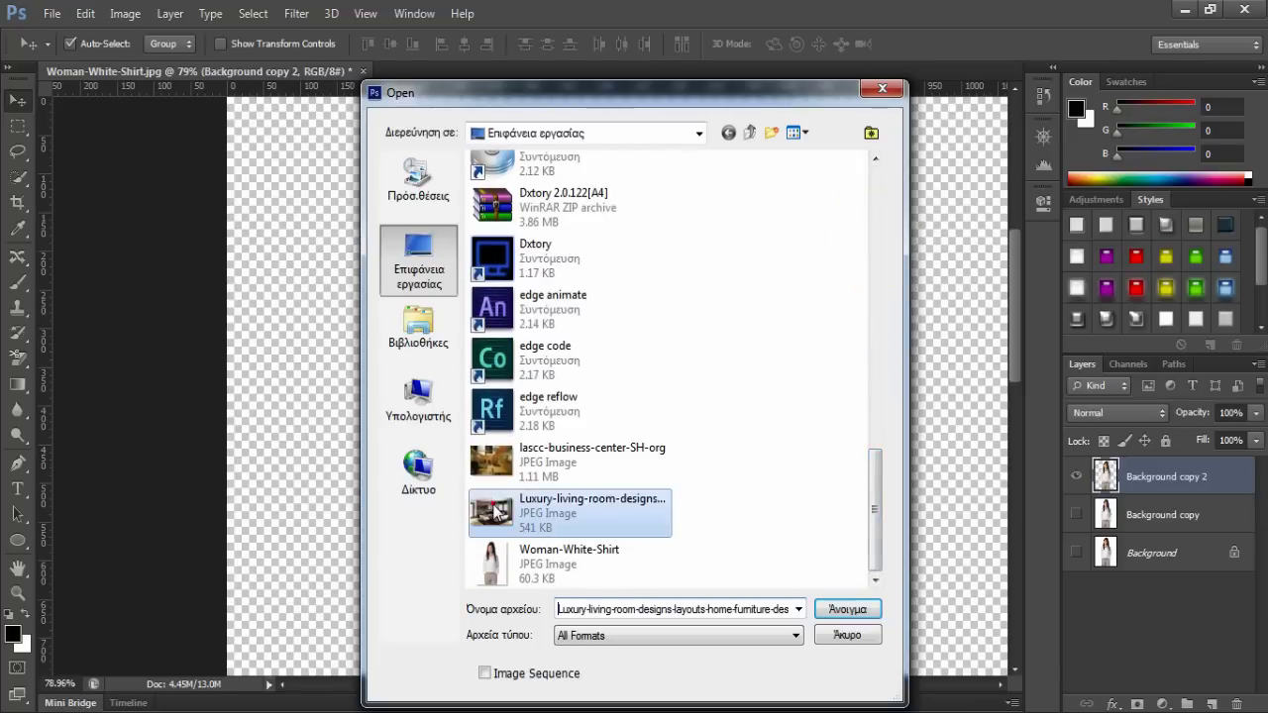
{"action": "left_click", "coordinate": [845, 609]}
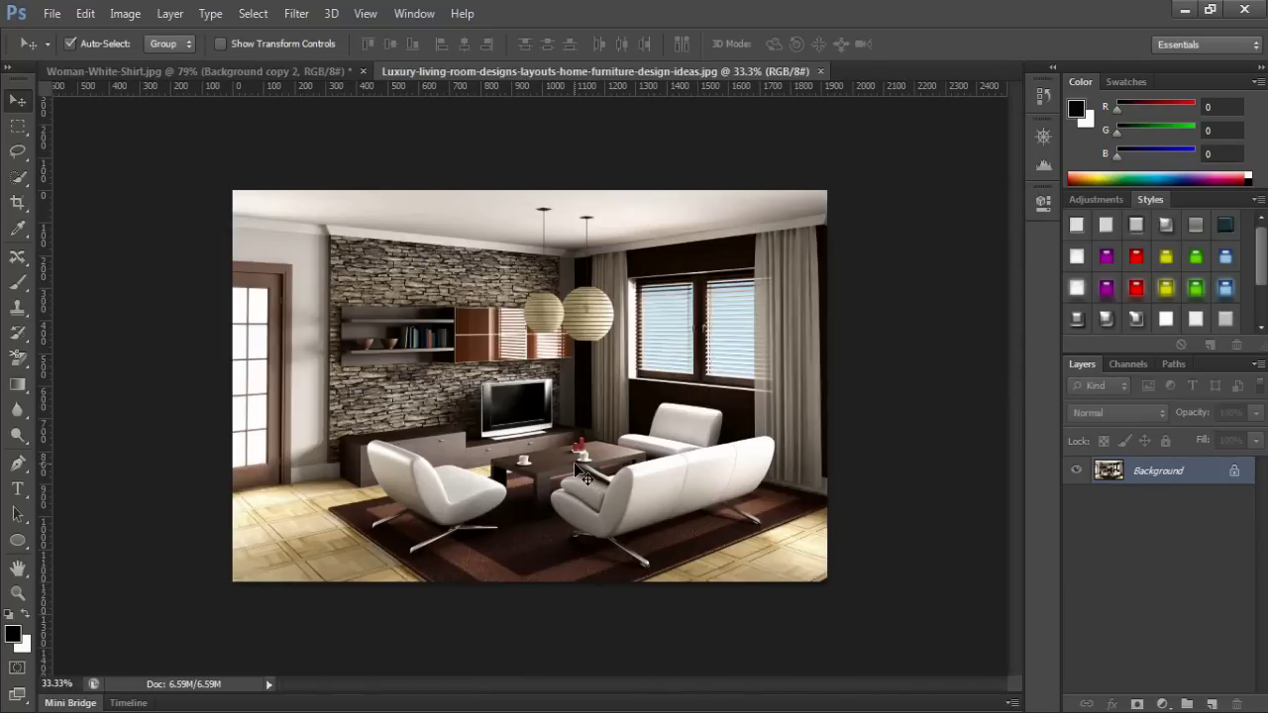
{"action": "key", "text": "ctrl+0"}
- Copy the cut-out woman from Woman-White-Shirt.jpg into the living room picture, placing her in front of the coffee table with her head near the ceiling
{"action": "left_click", "coordinate": [251, 67]}
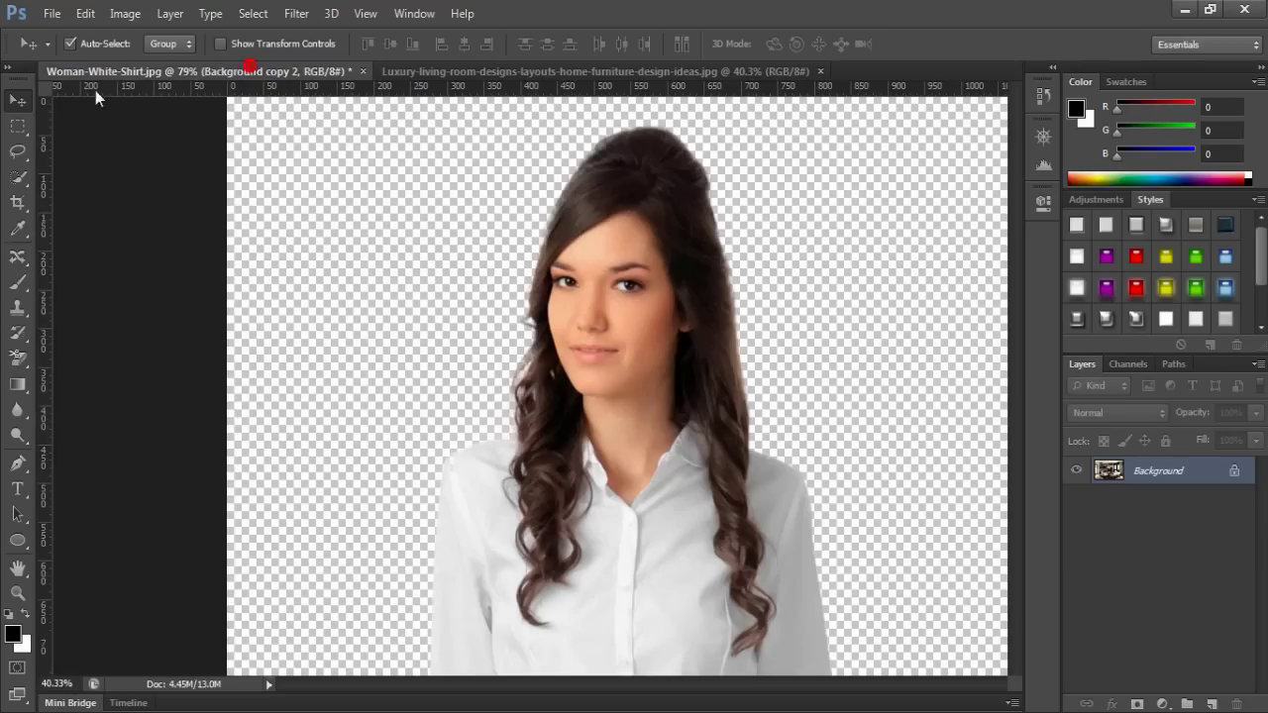
{"action": "scroll", "coordinate": [584, 254], "scroll_direction": "down", "scroll_amount": 5}
{"action": "left_click", "coordinate": [614, 71]}
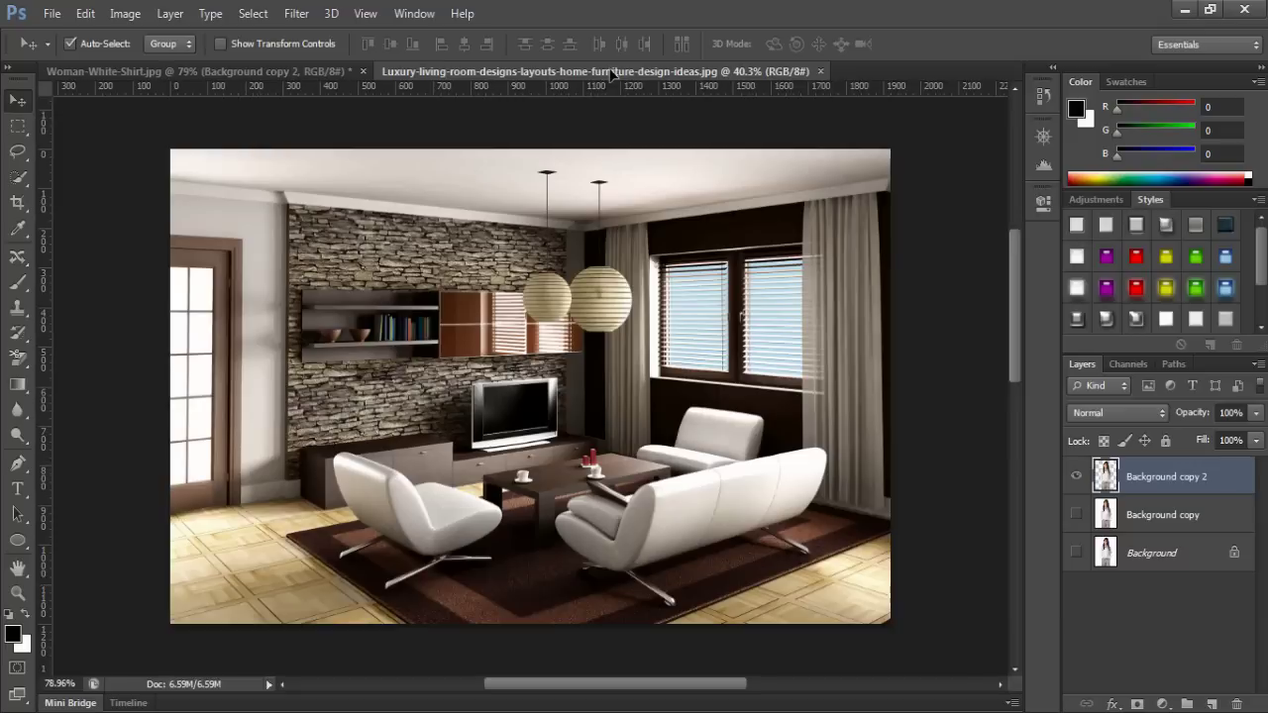
{"action": "left_click_drag", "start_coordinate": [614, 72], "coordinate": [490, 354]}
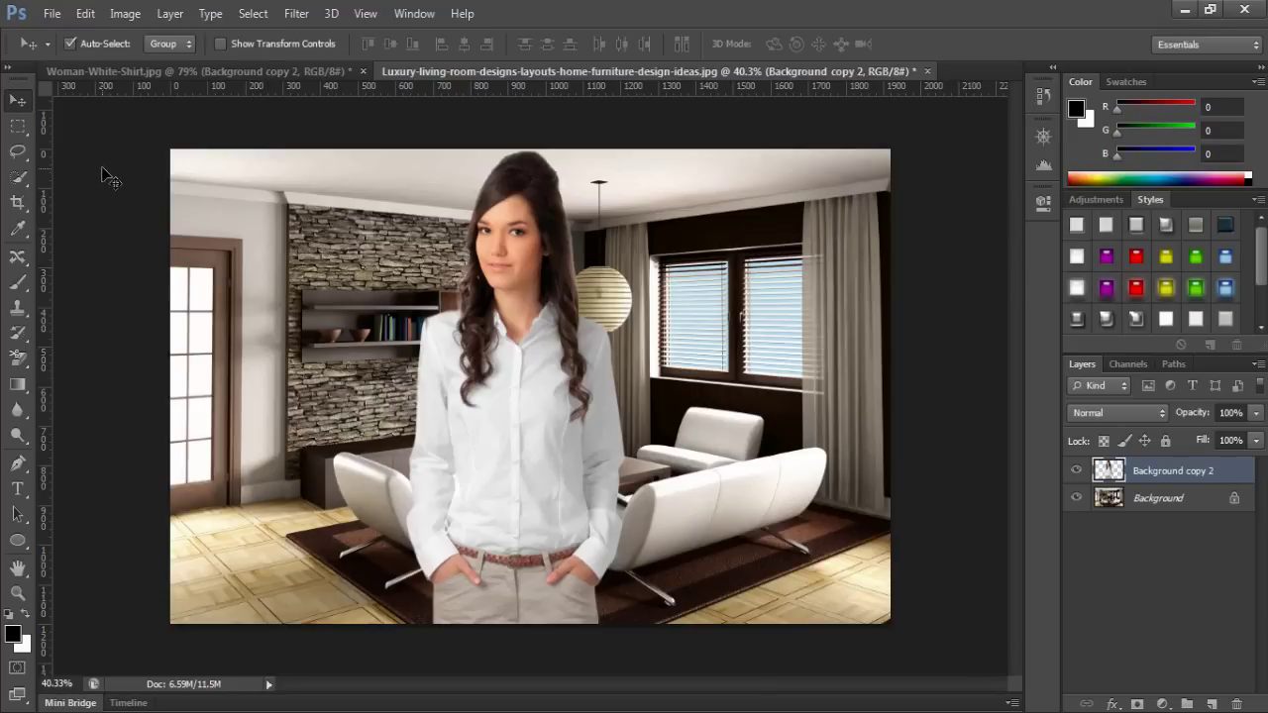
{"action": "left_click", "coordinate": [126, 14]}
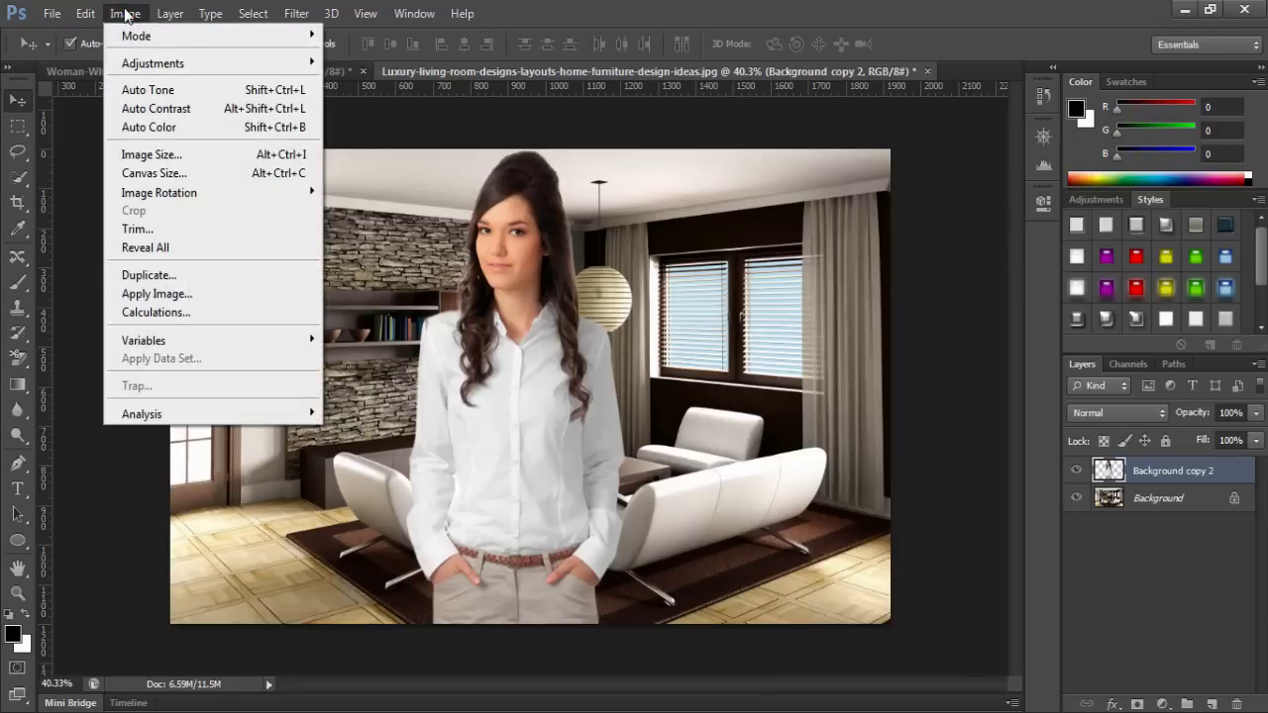
{"action": "left_click", "coordinate": [430, 295]}
- Add a layer mask to the woman's layer and mask out the hair fringe beside the paper lantern with a 27 px brush at 100% opacity
{"action": "scroll", "coordinate": [430, 295], "scroll_direction": "up", "scroll_amount": 6}
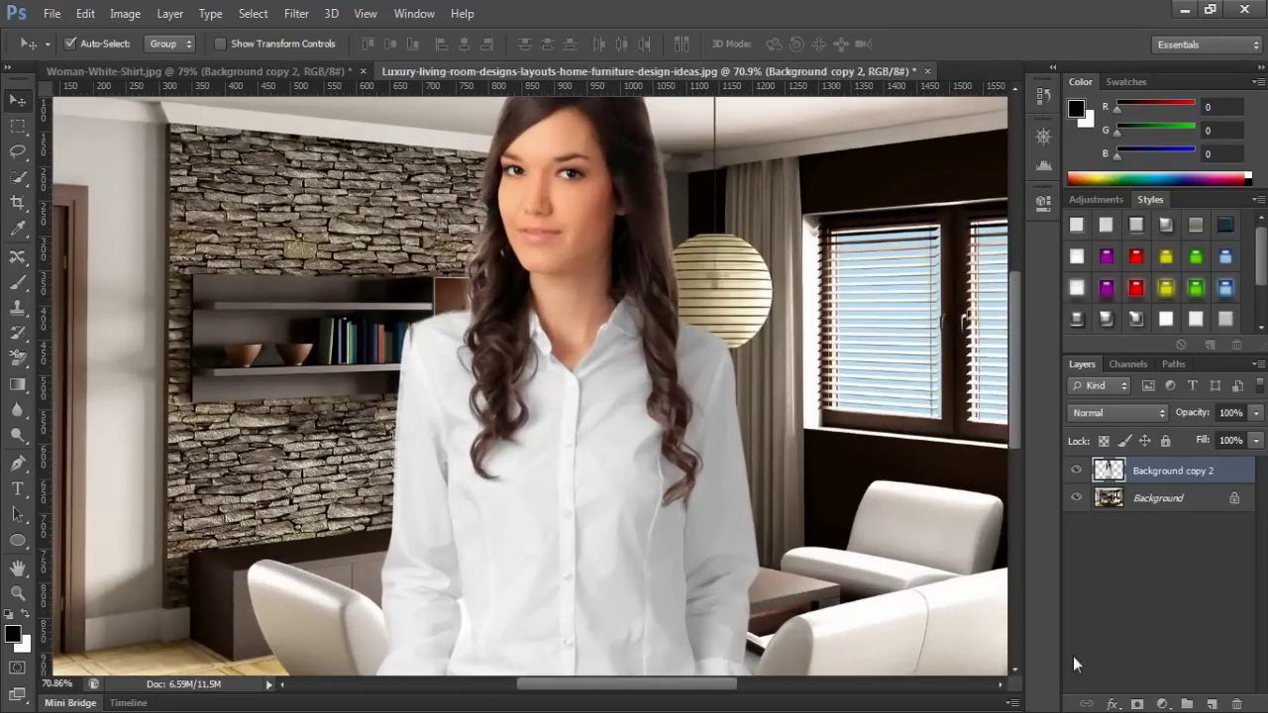
{"action": "left_click", "coordinate": [1136, 703]}
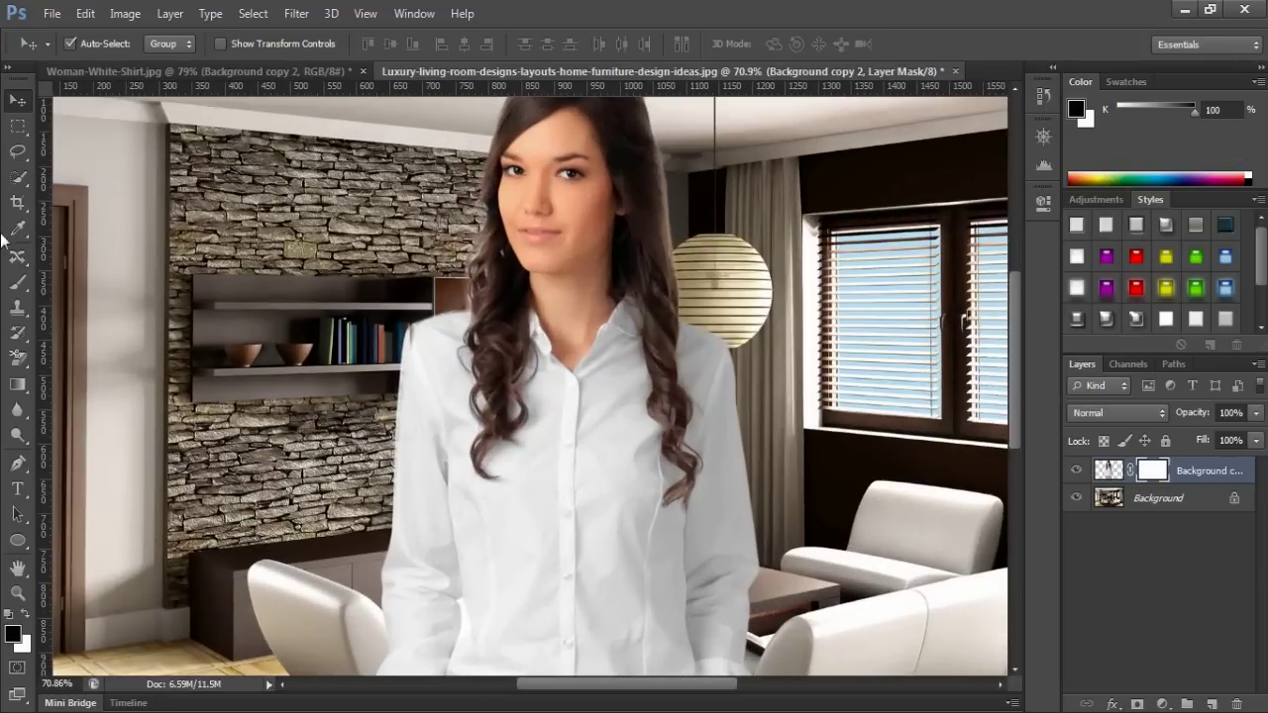
{"action": "left_click", "coordinate": [18, 283]}
{"action": "scroll", "coordinate": [693, 181], "scroll_direction": "up", "scroll_amount": 2}
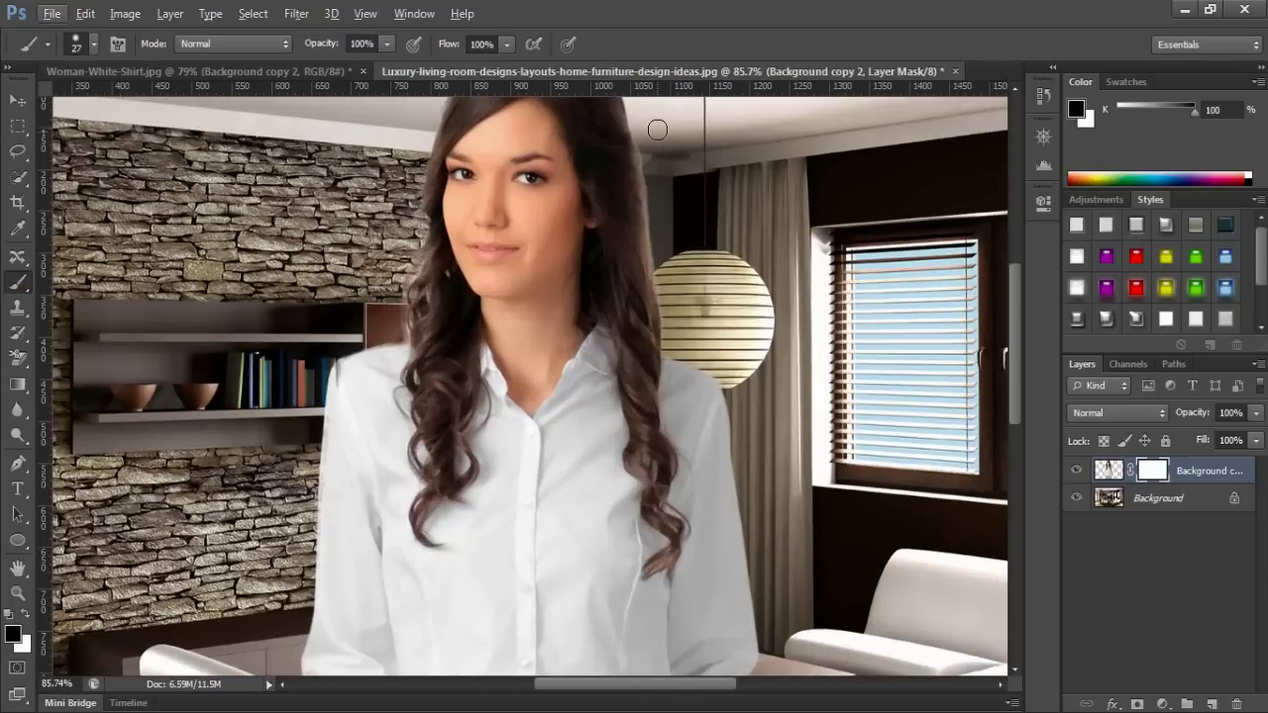
{"action": "scroll", "coordinate": [657, 132], "scroll_direction": "up", "scroll_amount": 7}
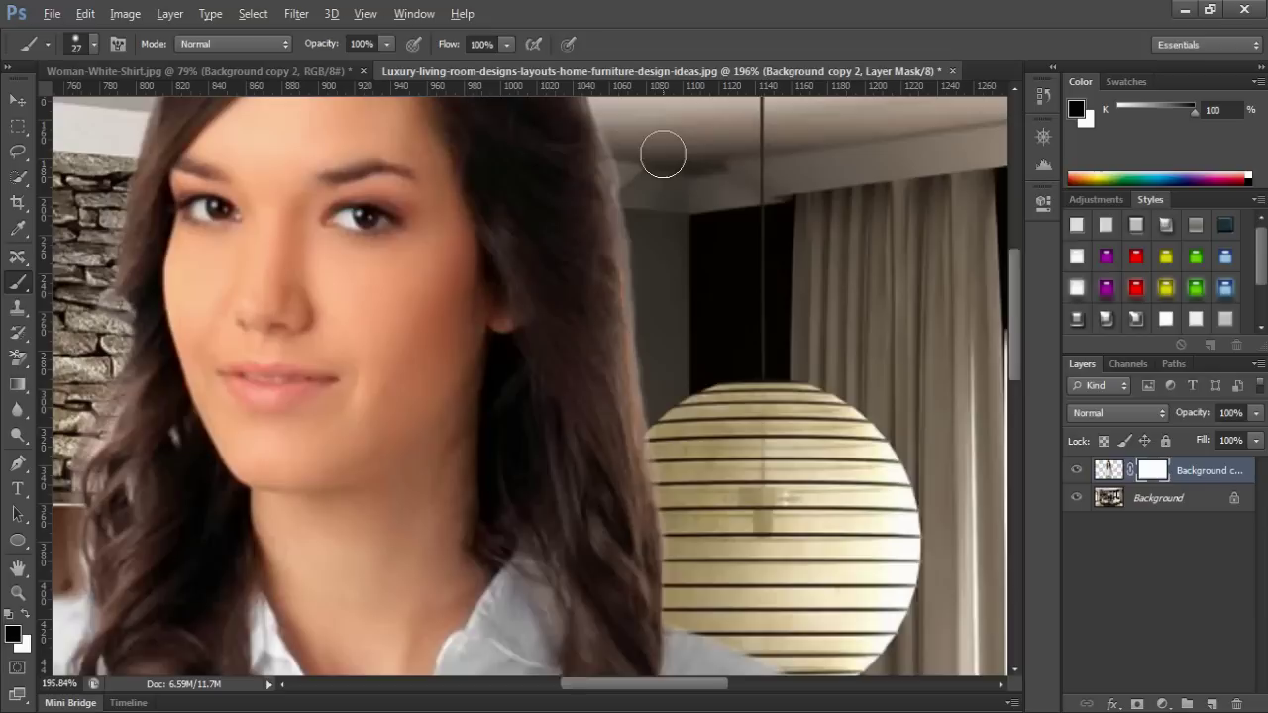
{"action": "left_click_drag", "start_coordinate": [620, 126], "coordinate": [660, 326]}
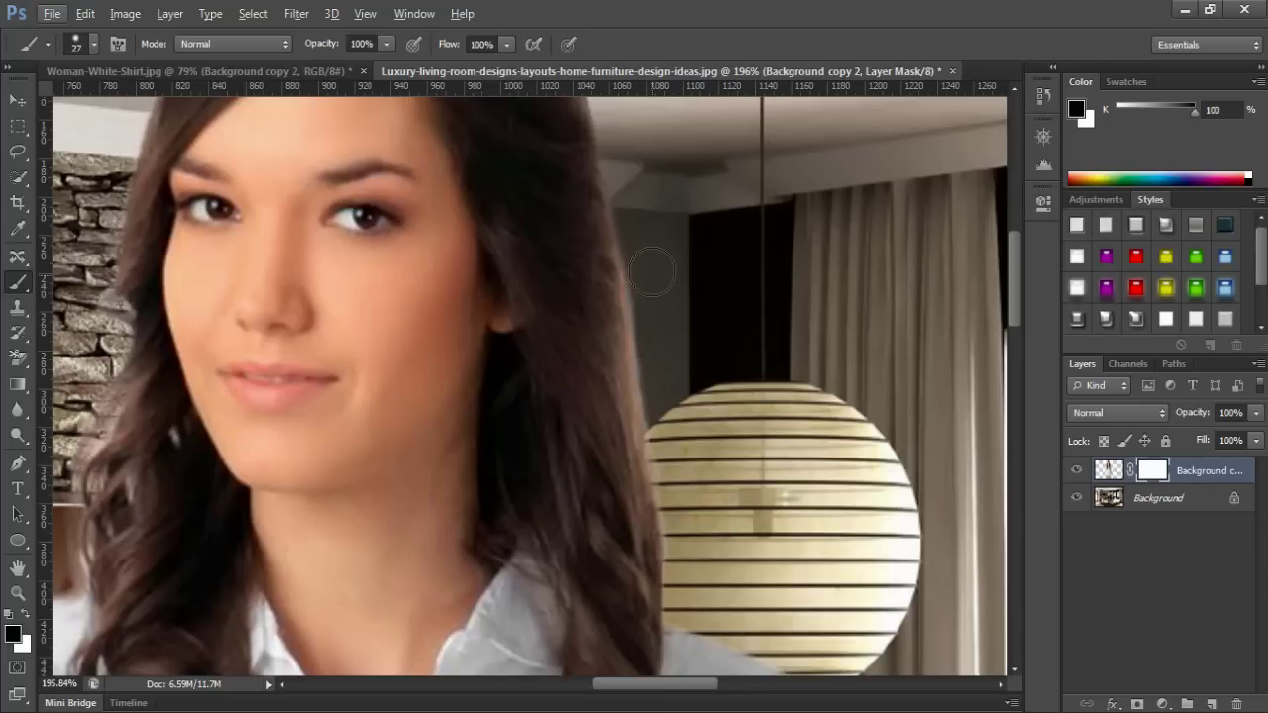
{"action": "left_click_drag", "start_coordinate": [649, 294], "coordinate": [650, 327]}
{"action": "left_click_drag", "start_coordinate": [667, 421], "coordinate": [682, 566]}
{"action": "scroll", "coordinate": [282, 352], "scroll_direction": "down", "scroll_amount": 5}
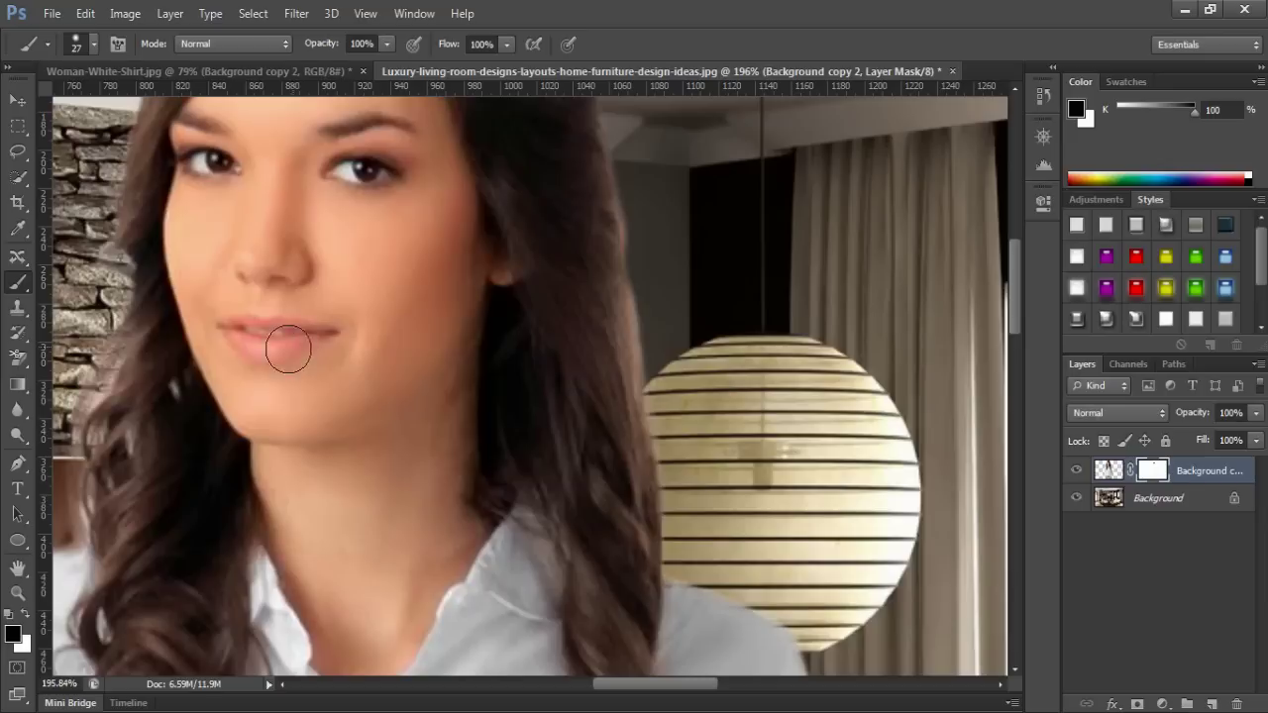
- Inspect the woman's hair and shoulder edges against the room and make white the foreground colour for the mask
{"action": "scroll", "coordinate": [278, 362], "scroll_direction": "down", "scroll_amount": 2}
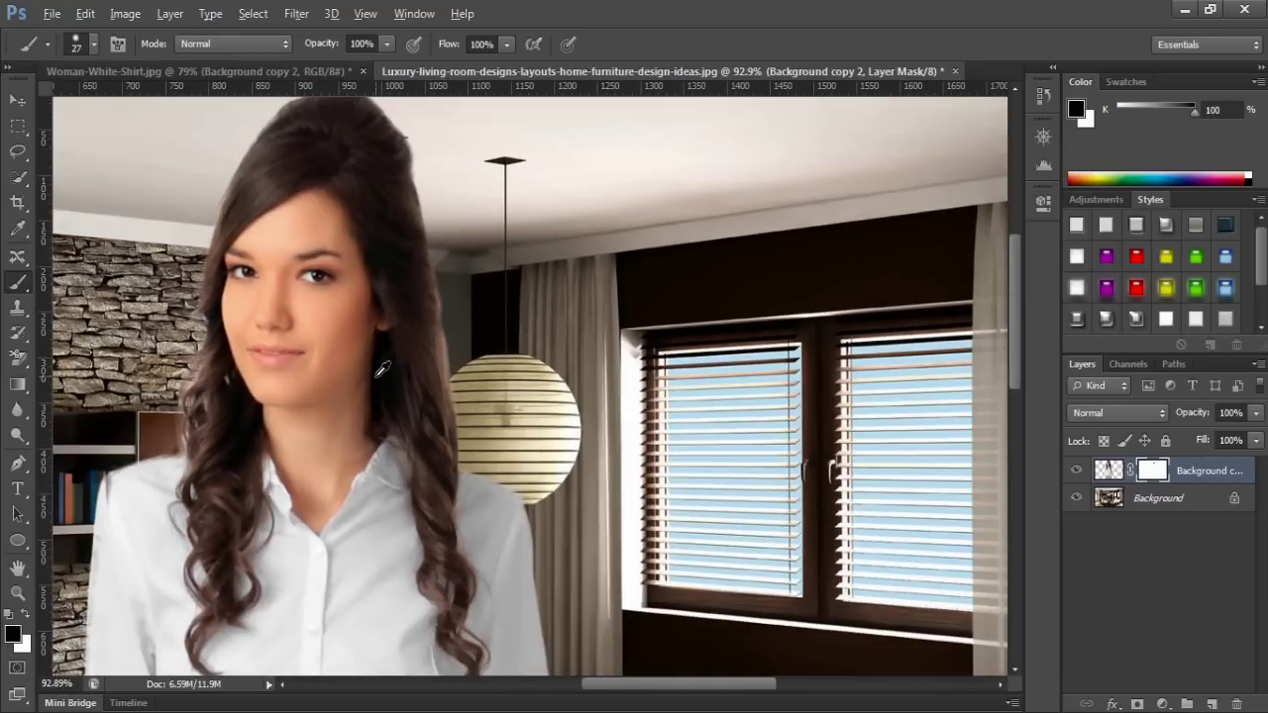
{"action": "scroll", "coordinate": [222, 362], "scroll_direction": "up", "scroll_amount": 4}
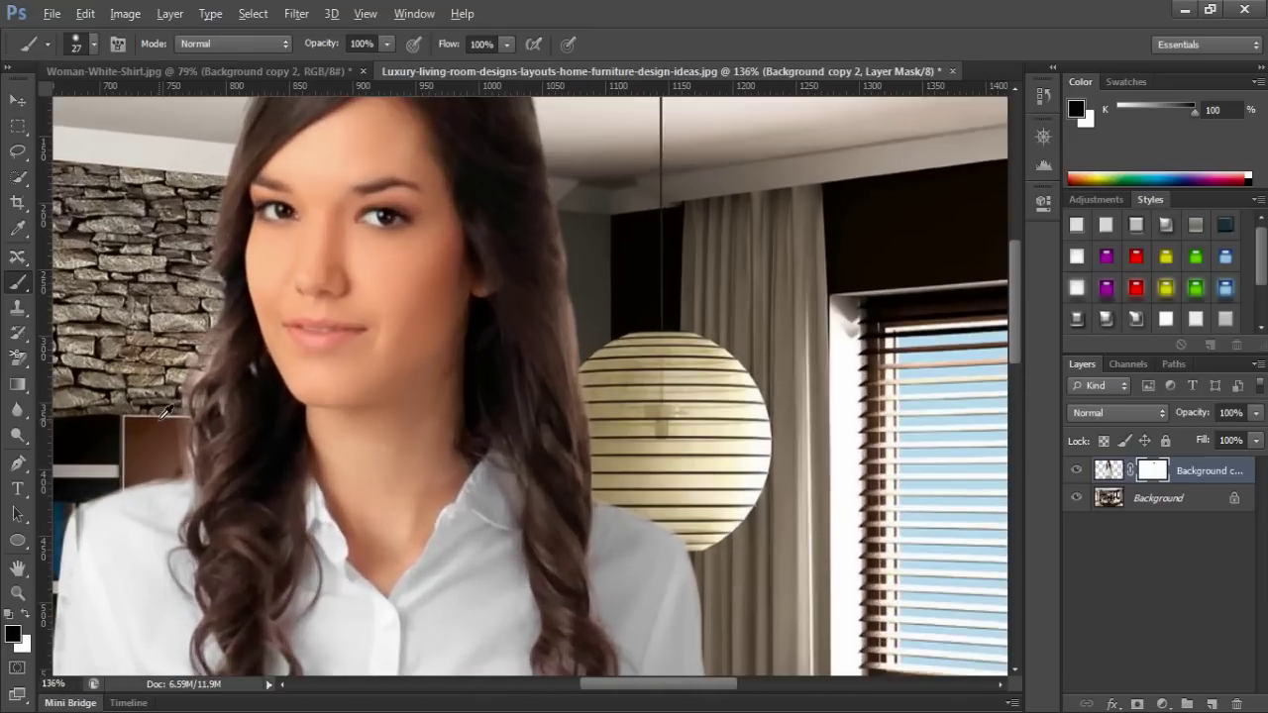
{"action": "scroll", "coordinate": [175, 441], "scroll_direction": "down", "scroll_amount": 8}
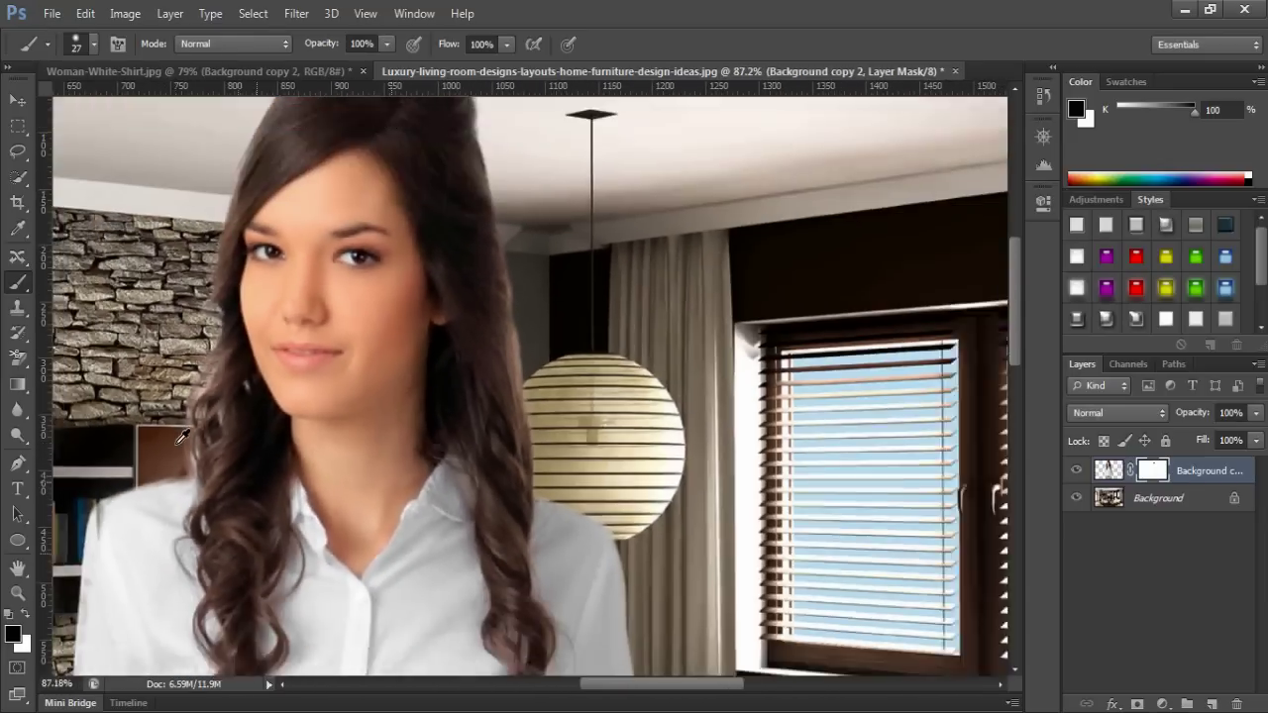
{"action": "scroll", "coordinate": [170, 448], "scroll_direction": "up", "scroll_amount": 4}
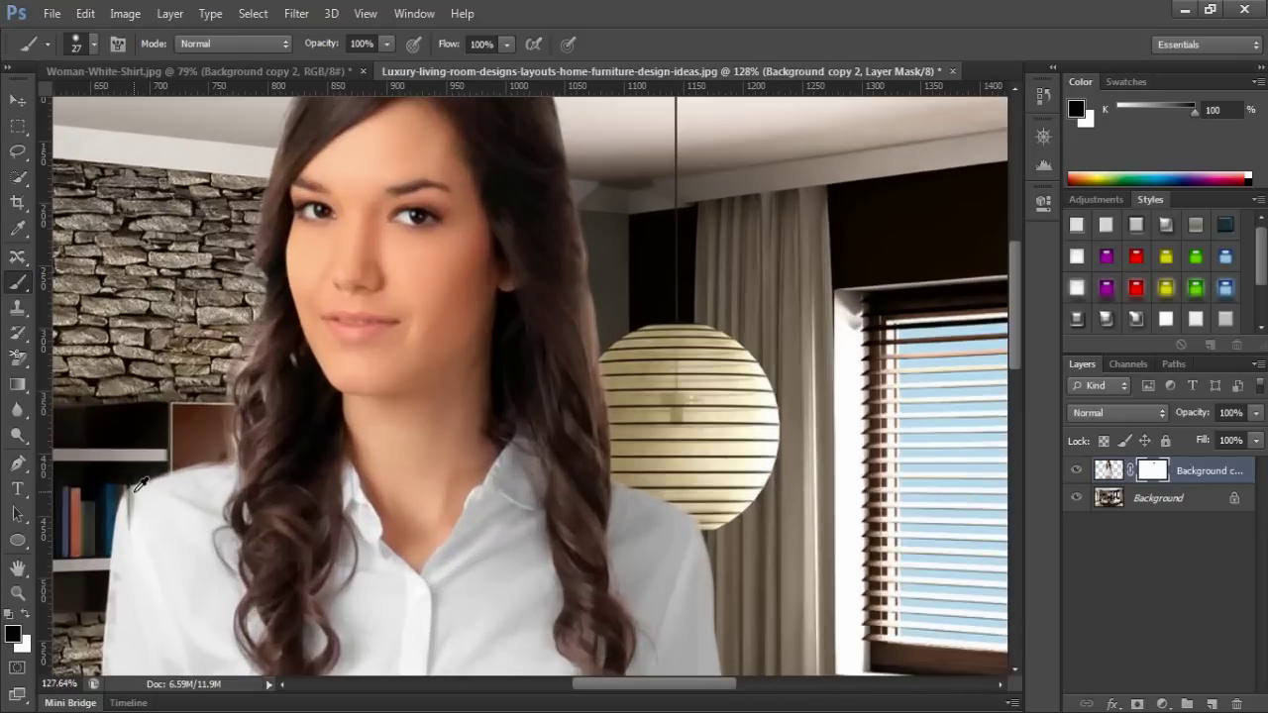
{"action": "left_click", "coordinate": [26, 618]}
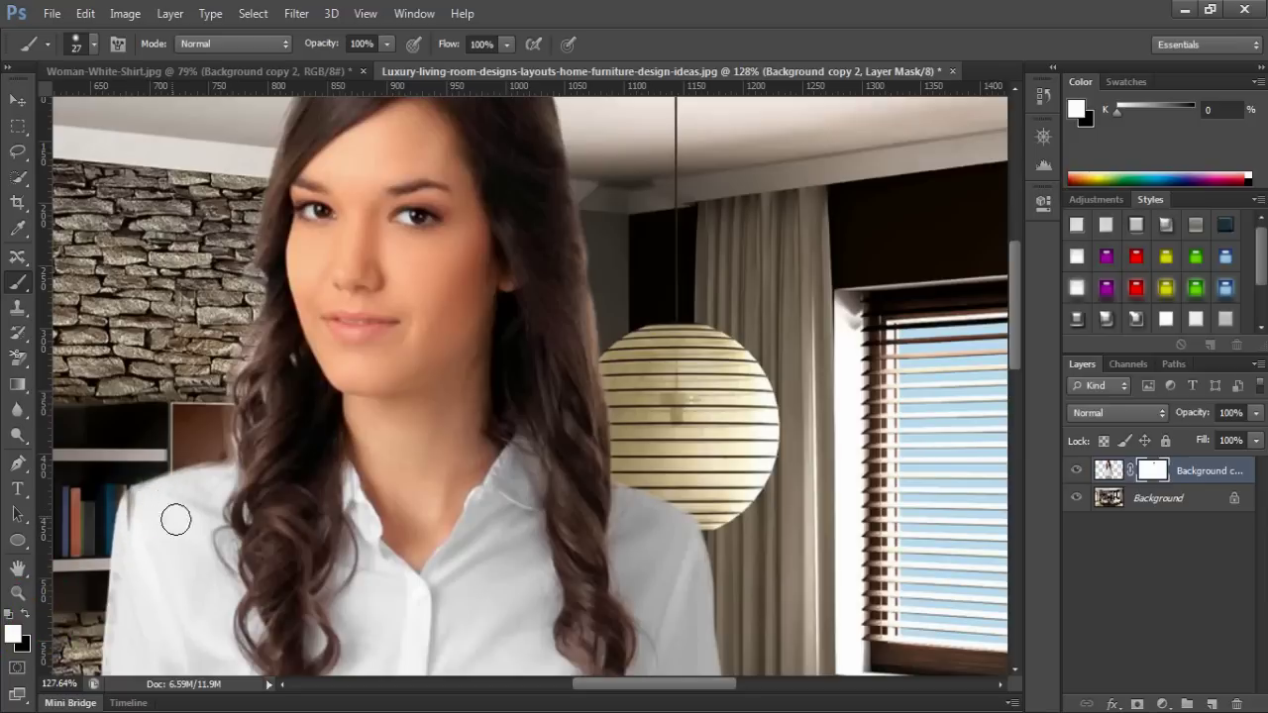
{"action": "scroll", "coordinate": [363, 476], "scroll_direction": "down", "scroll_amount": 4}
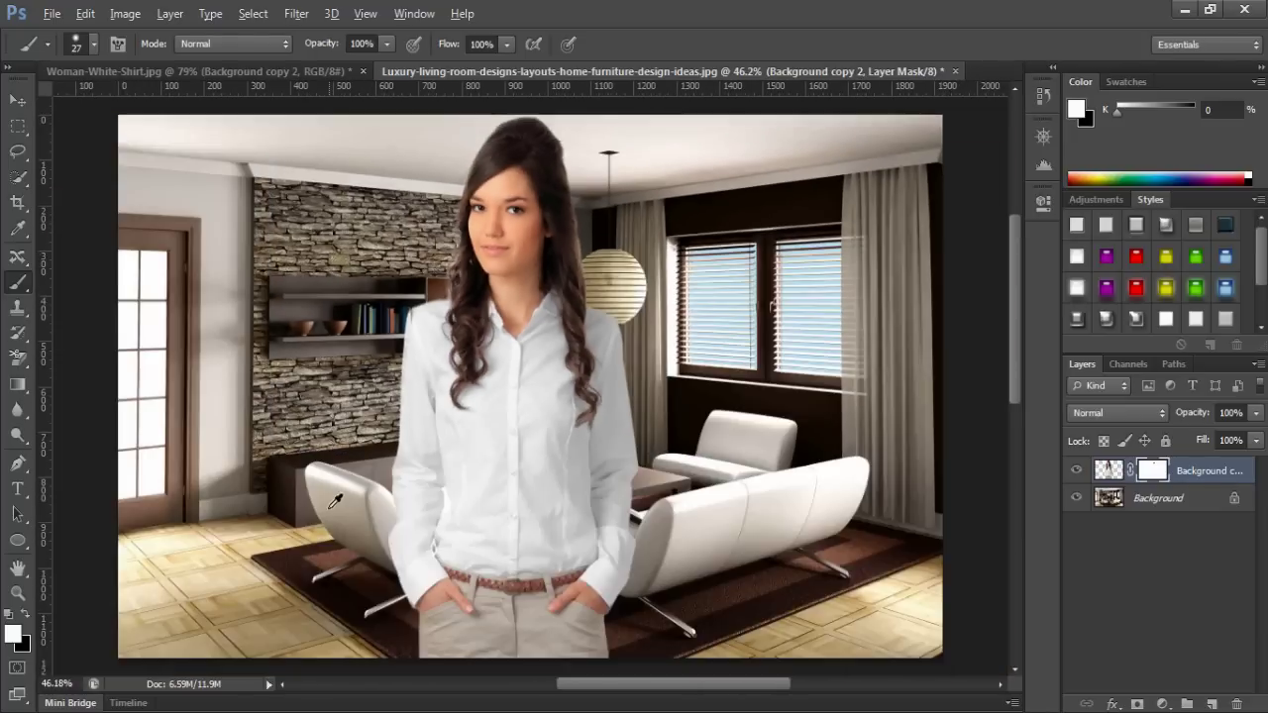
- Apply a Color Balance adjustment to the woman's layer image, shifting its midtones toward red with Preserve Luminosity on
{"action": "scroll", "coordinate": [337, 495], "scroll_direction": "up", "scroll_amount": 5}
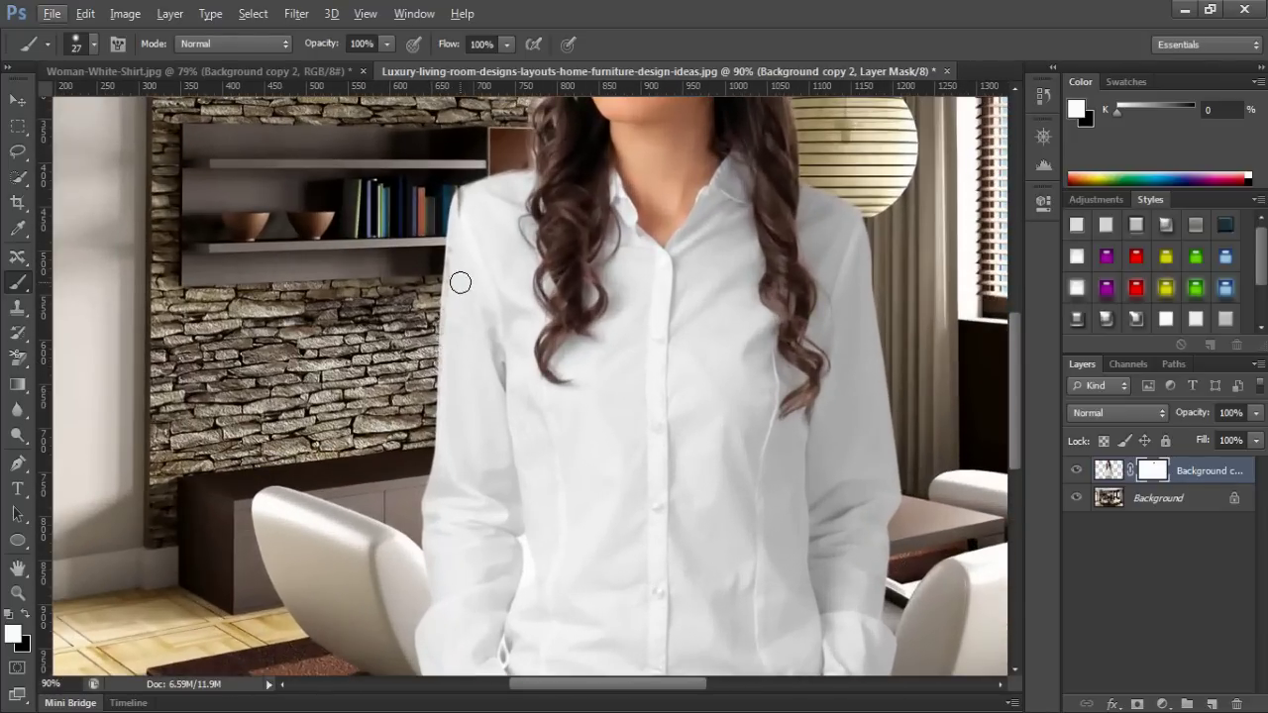
{"action": "scroll", "coordinate": [478, 241], "scroll_direction": "down", "scroll_amount": 4}
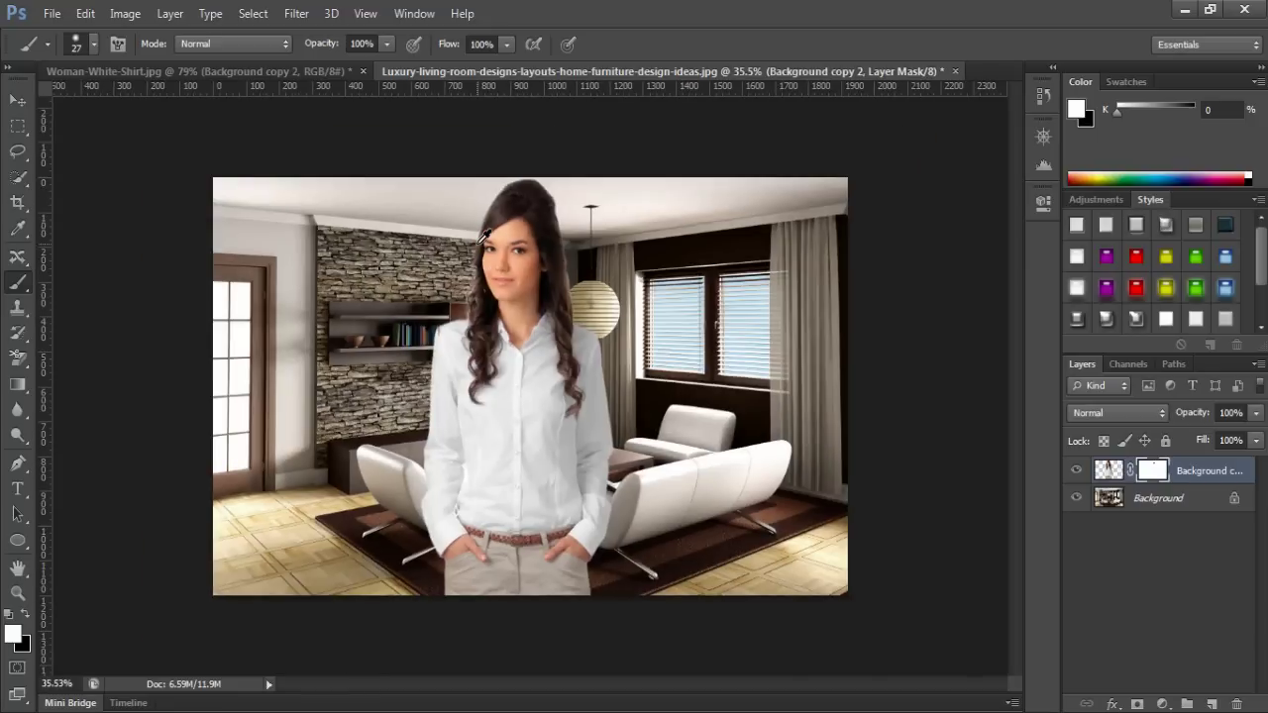
{"action": "scroll", "coordinate": [614, 297], "scroll_direction": "up", "scroll_amount": 1}
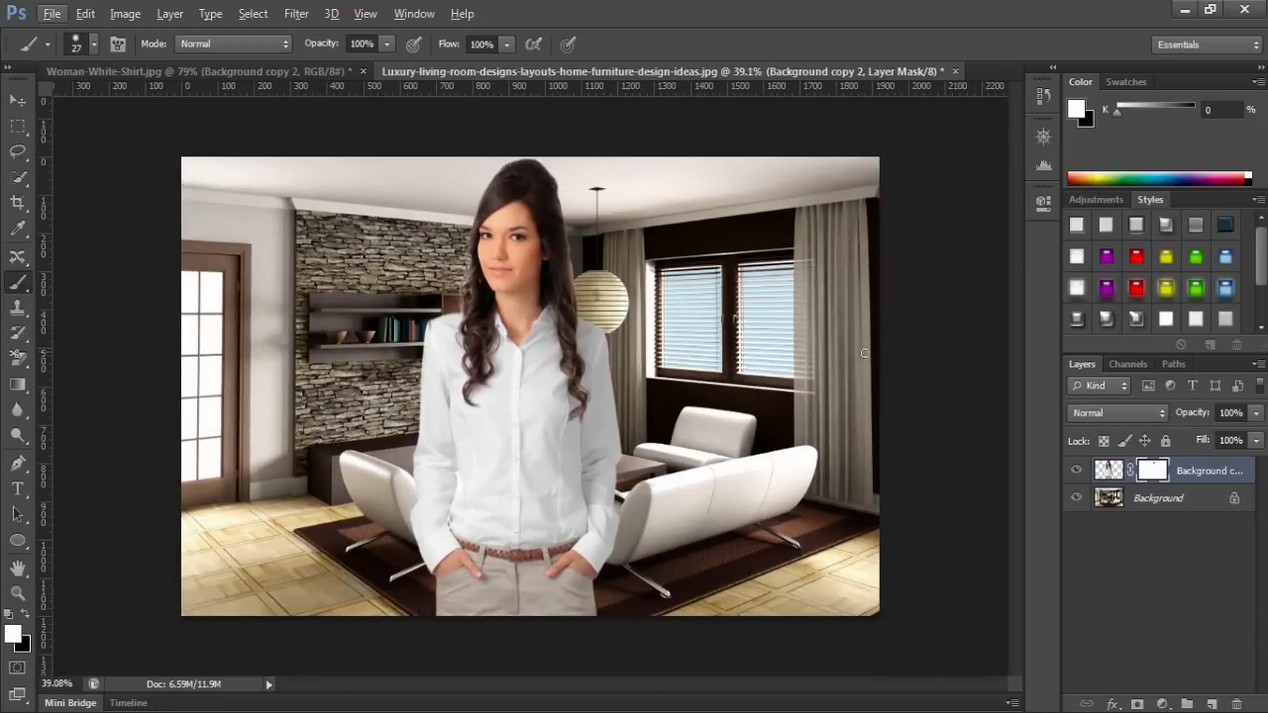
{"action": "left_click", "coordinate": [1112, 471]}
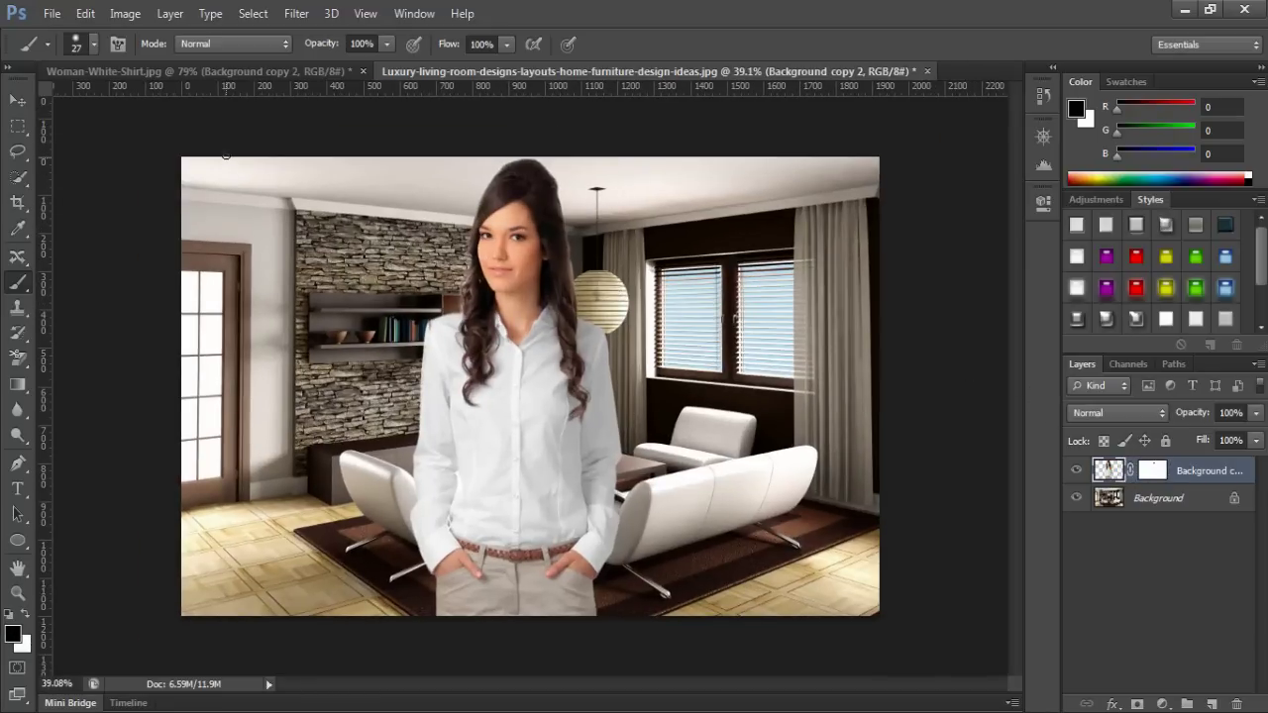
{"action": "left_click", "coordinate": [119, 15]}
{"action": "mouse_move", "coordinate": [147, 62]}
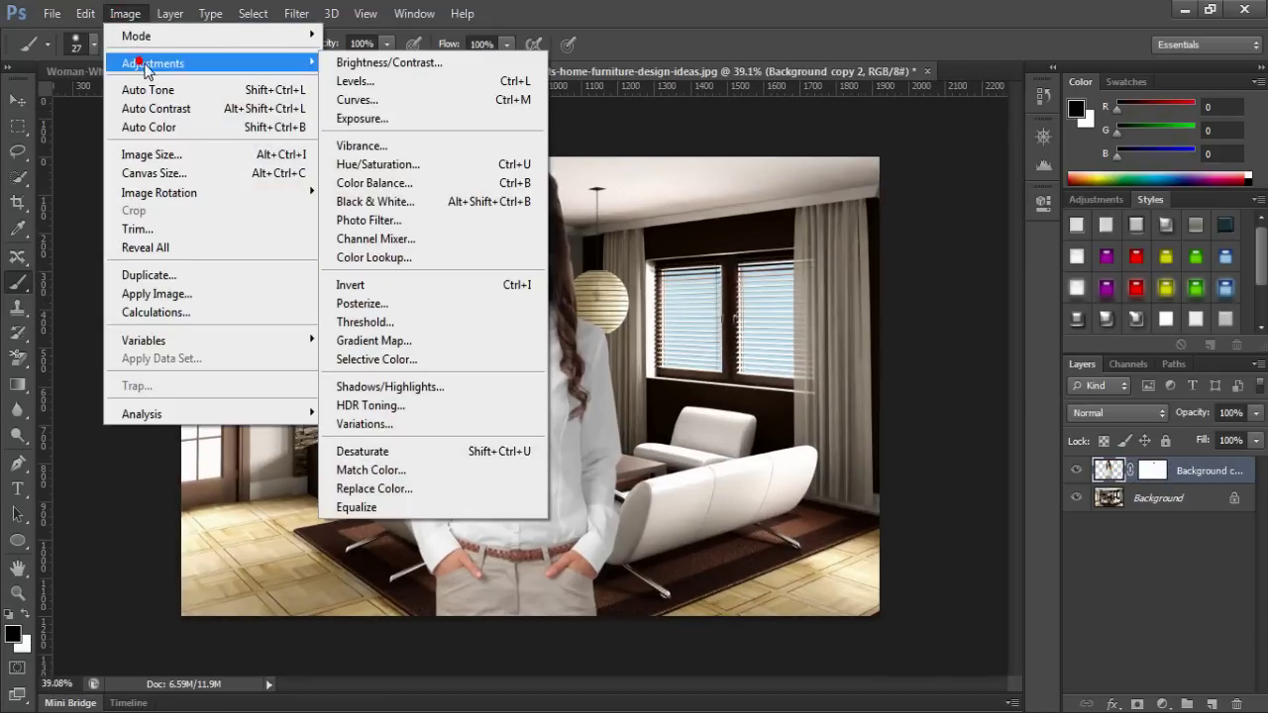
{"action": "left_click", "coordinate": [400, 183]}
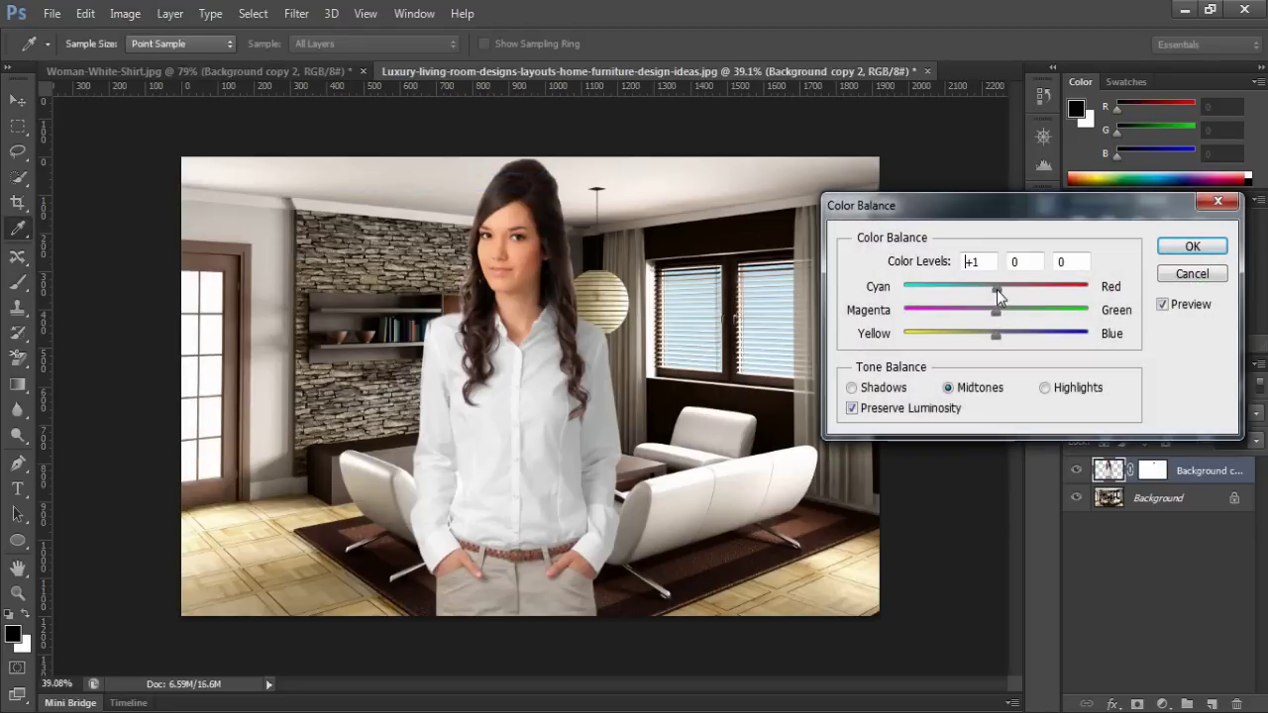
{"action": "left_click_drag", "start_coordinate": [1020, 287], "coordinate": [1028, 291]}
{"action": "left_click", "coordinate": [1191, 246]}
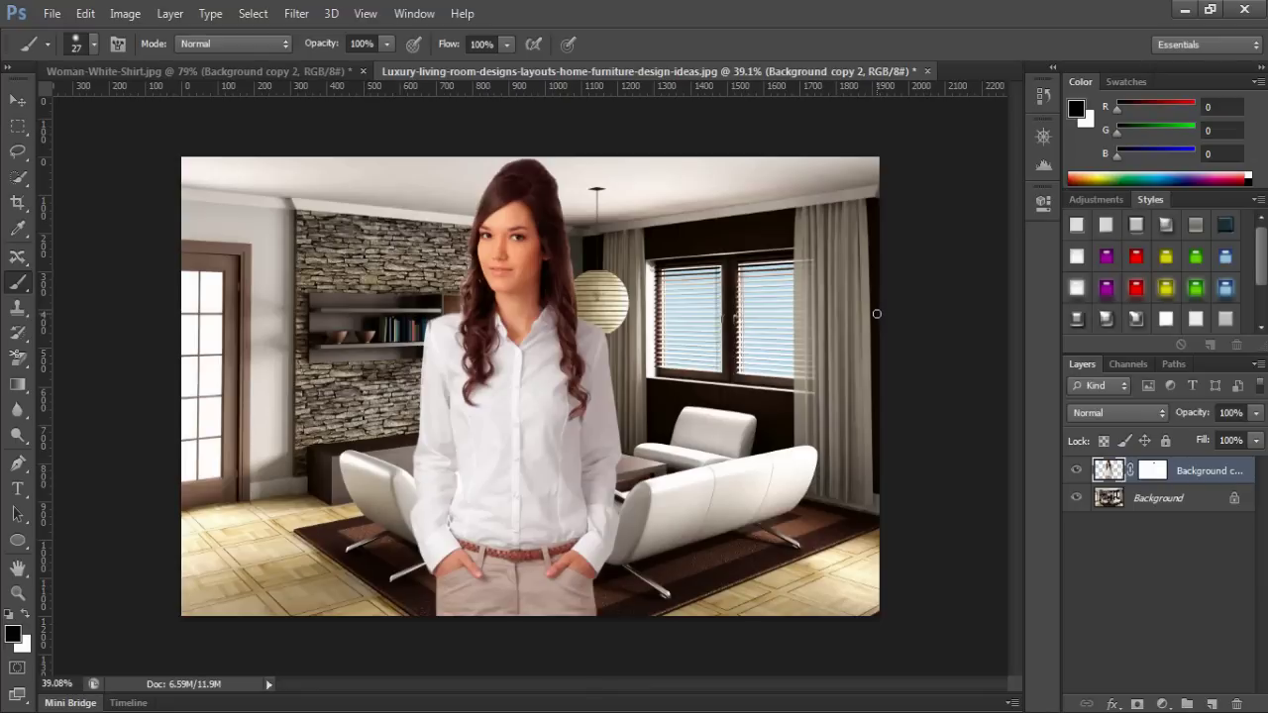
- Brighten the woman's layer with a Levels adjustment, setting the RGB midtone input to 1.20
{"action": "left_click", "coordinate": [127, 13]}
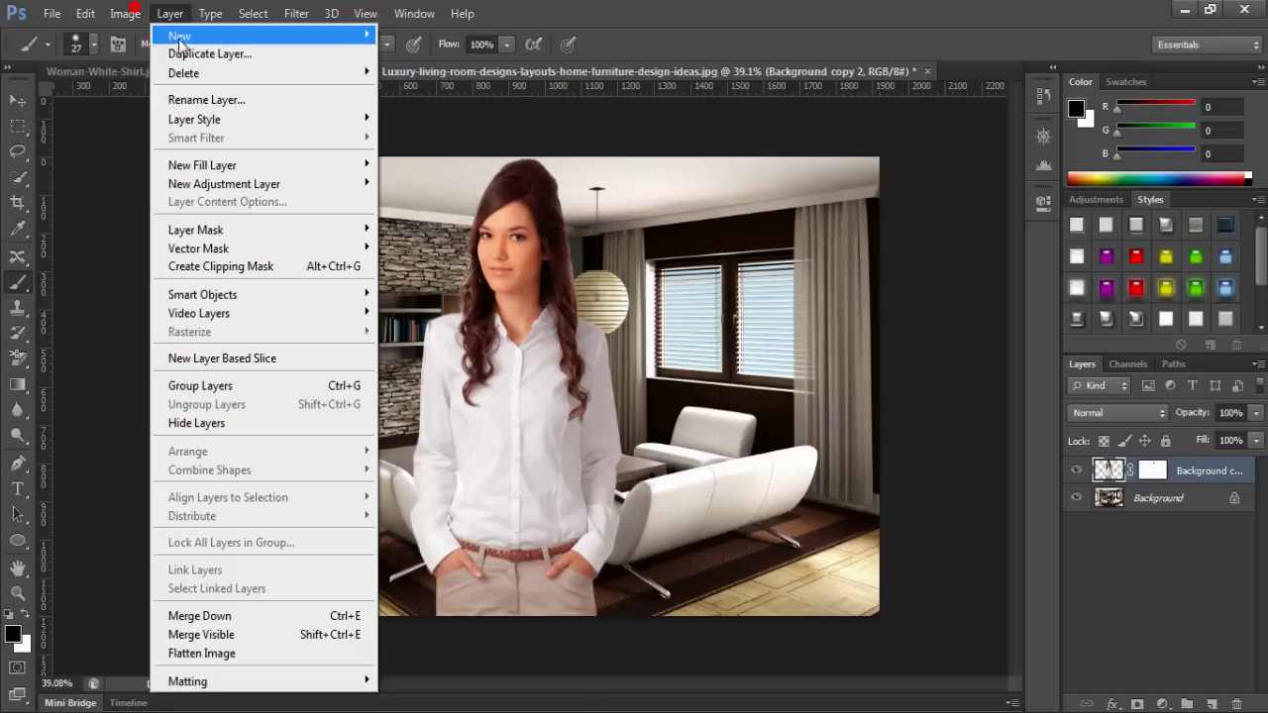
{"action": "mouse_move", "coordinate": [163, 65]}
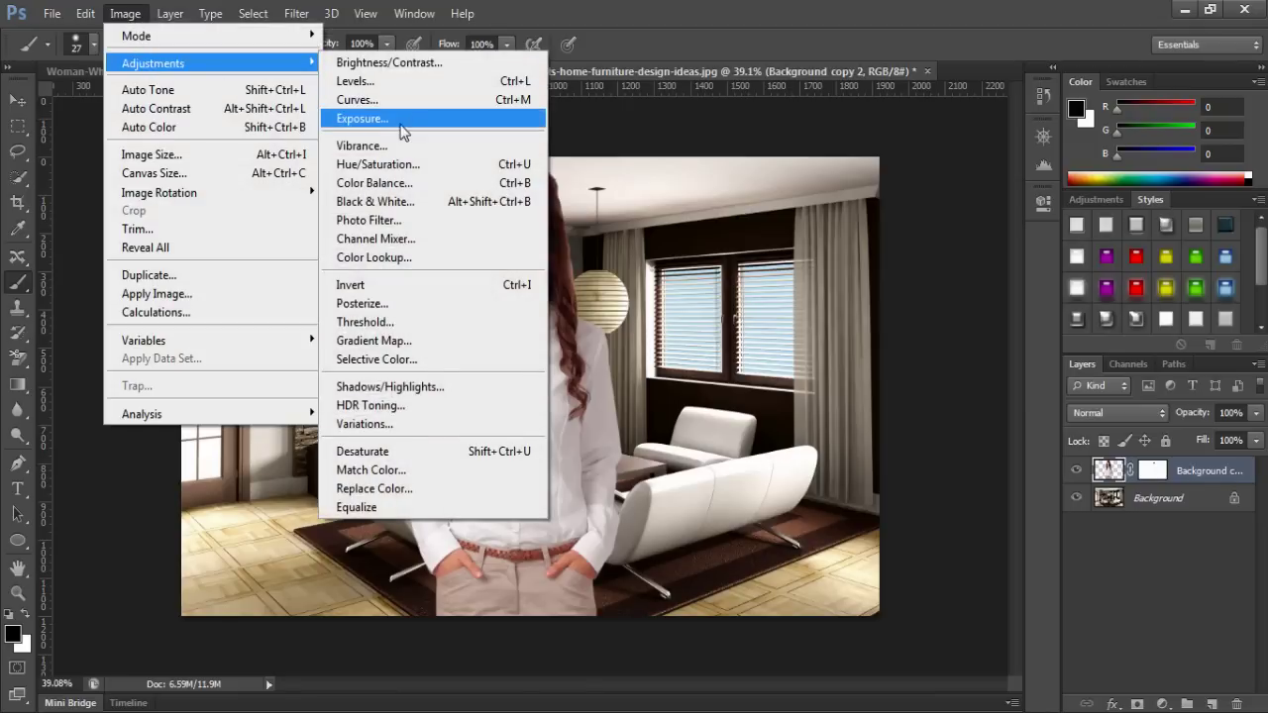
{"action": "left_click", "coordinate": [351, 81]}
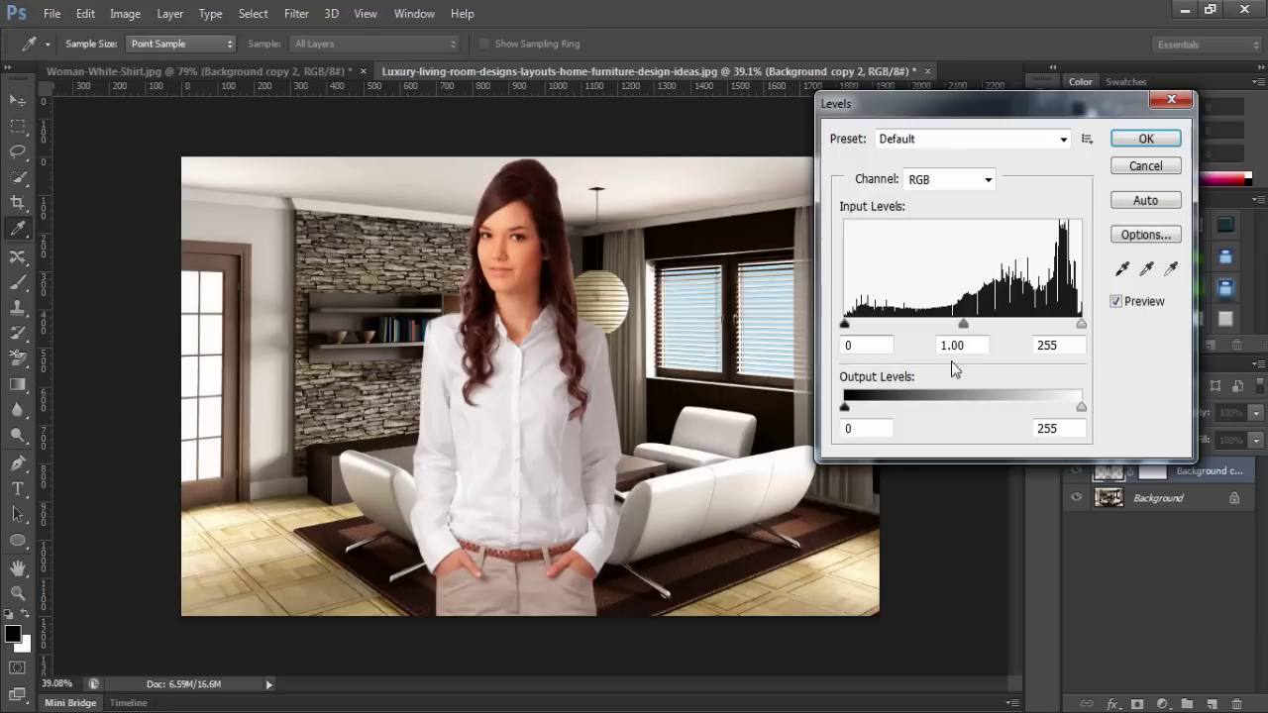
{"action": "left_click_drag", "start_coordinate": [963, 334], "coordinate": [940, 334]}
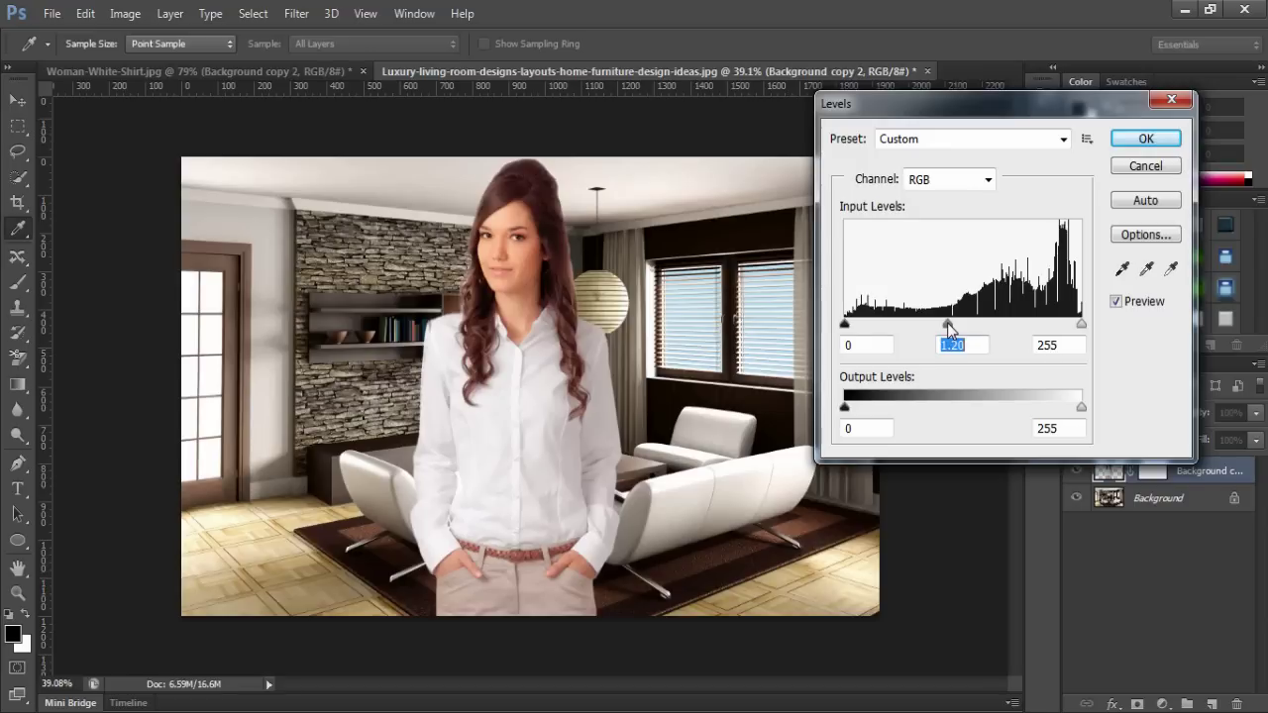
{"action": "left_click", "coordinate": [1171, 140]}
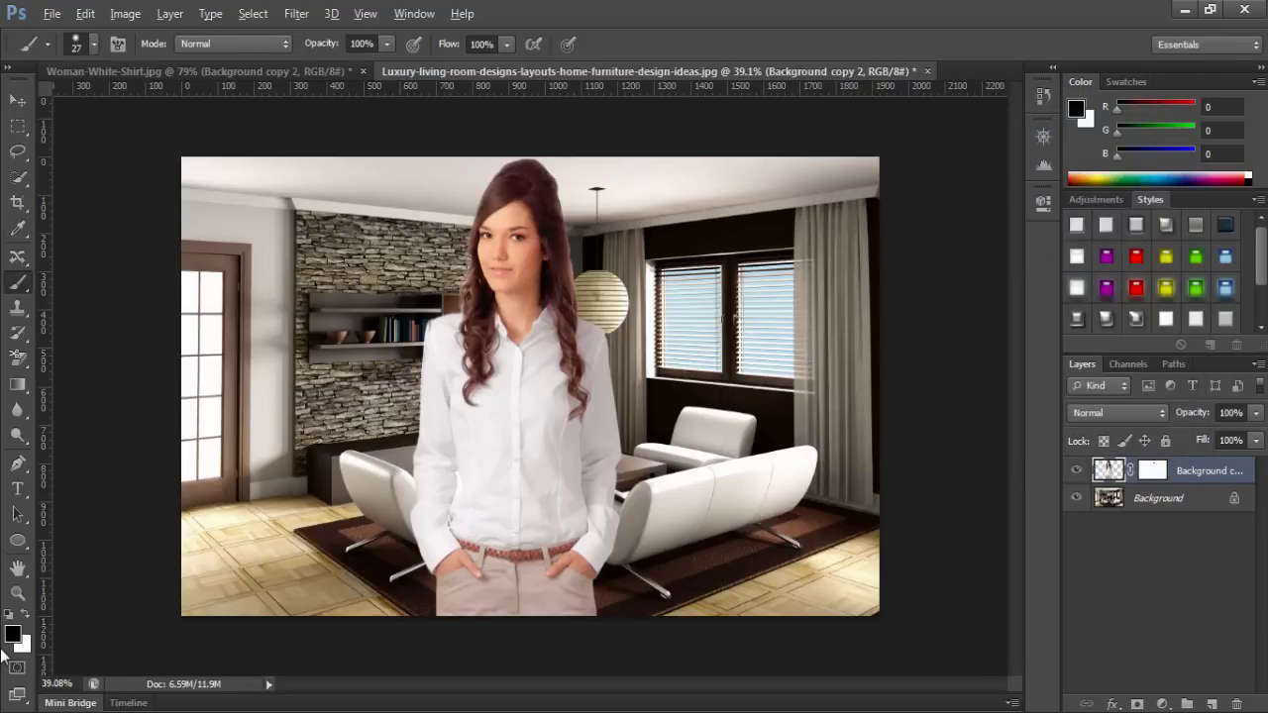
- Select the woman's hair with the Quick Selection tool, from the crown down to the curls on both sides of her face
{"action": "scroll", "coordinate": [3, 649], "scroll_direction": "up", "scroll_amount": 7}
{"action": "scroll", "coordinate": [17, 331], "scroll_direction": "up", "scroll_amount": 2}
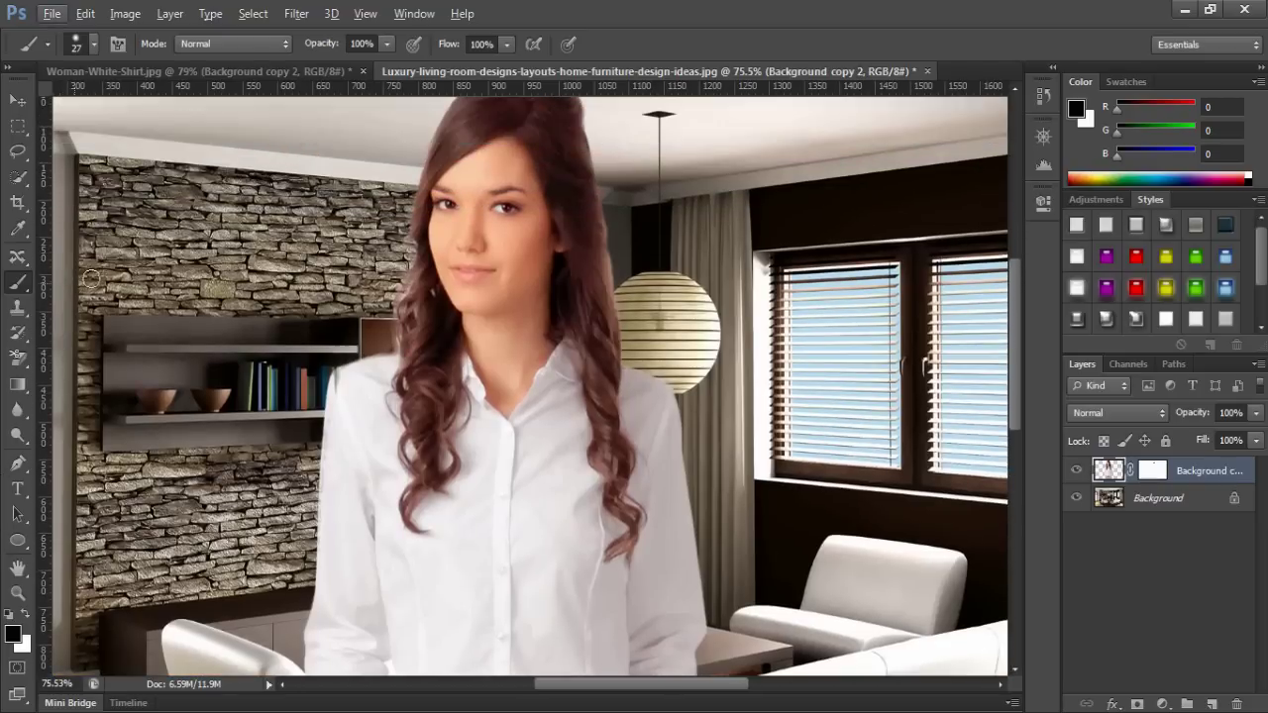
{"action": "scroll", "coordinate": [317, 241], "scroll_direction": "up", "scroll_amount": 2}
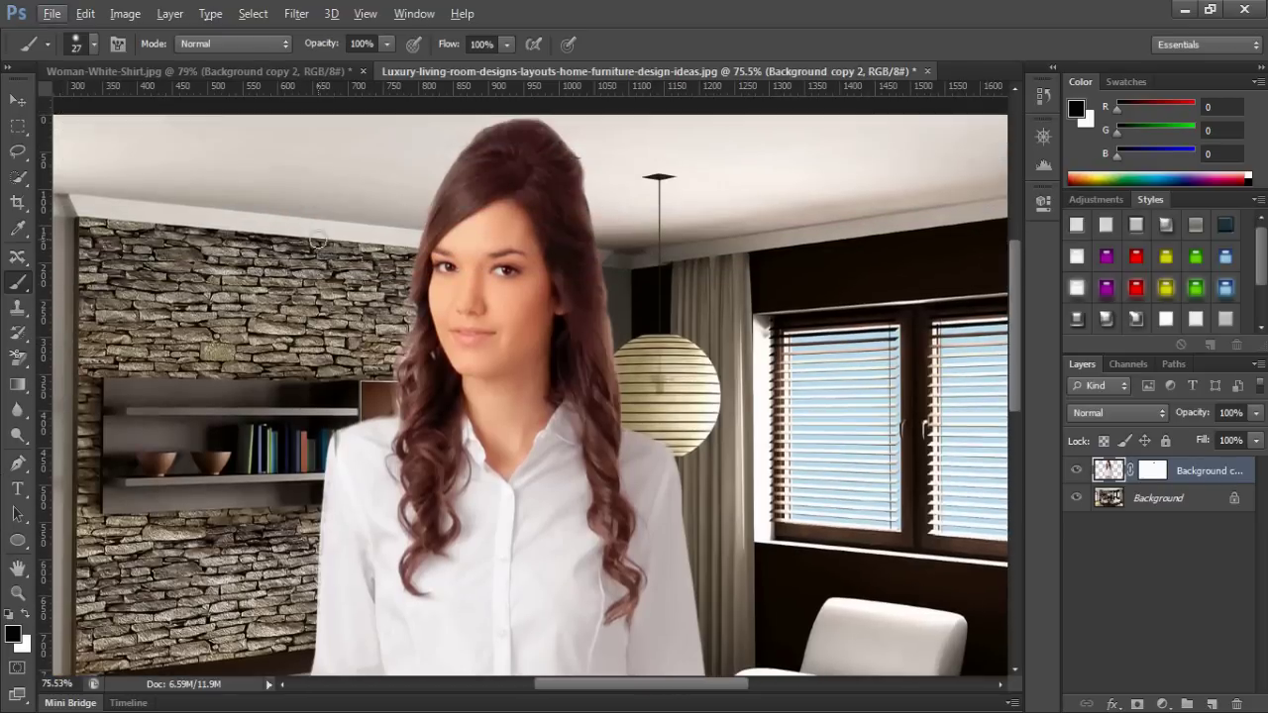
{"action": "left_click", "coordinate": [18, 178]}
{"action": "mouse_move", "coordinate": [501, 139]}
{"action": "left_mouse_down"}
{"action": "mouse_move", "coordinate": [578, 243]}
{"action": "mouse_move", "coordinate": [581, 381]}
{"action": "mouse_move", "coordinate": [624, 604]}
{"action": "left_mouse_up"}
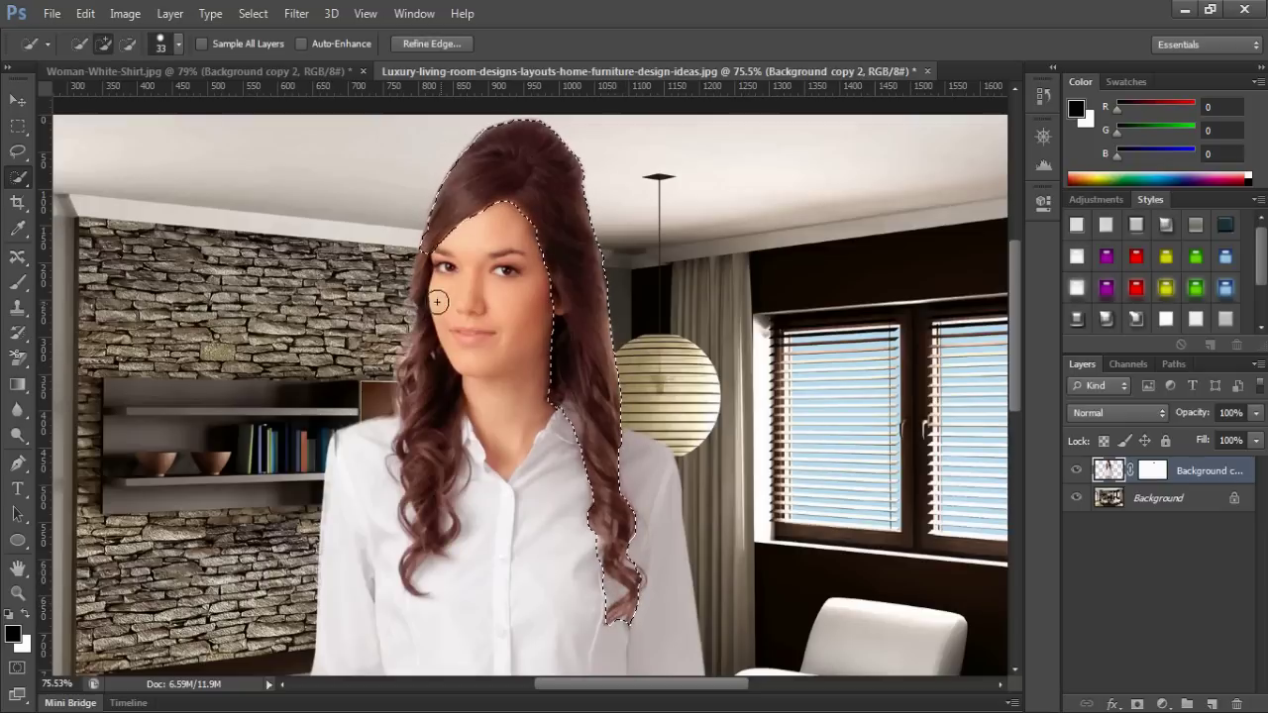
{"action": "left_click", "coordinate": [425, 250], "text": "alt"}
{"action": "mouse_move", "coordinate": [425, 251]}
{"action": "left_mouse_down"}
{"action": "mouse_move", "coordinate": [414, 252]}
{"action": "mouse_move", "coordinate": [424, 247]}
{"action": "mouse_move", "coordinate": [429, 483]}
{"action": "mouse_move", "coordinate": [419, 566]}
{"action": "left_mouse_up"}
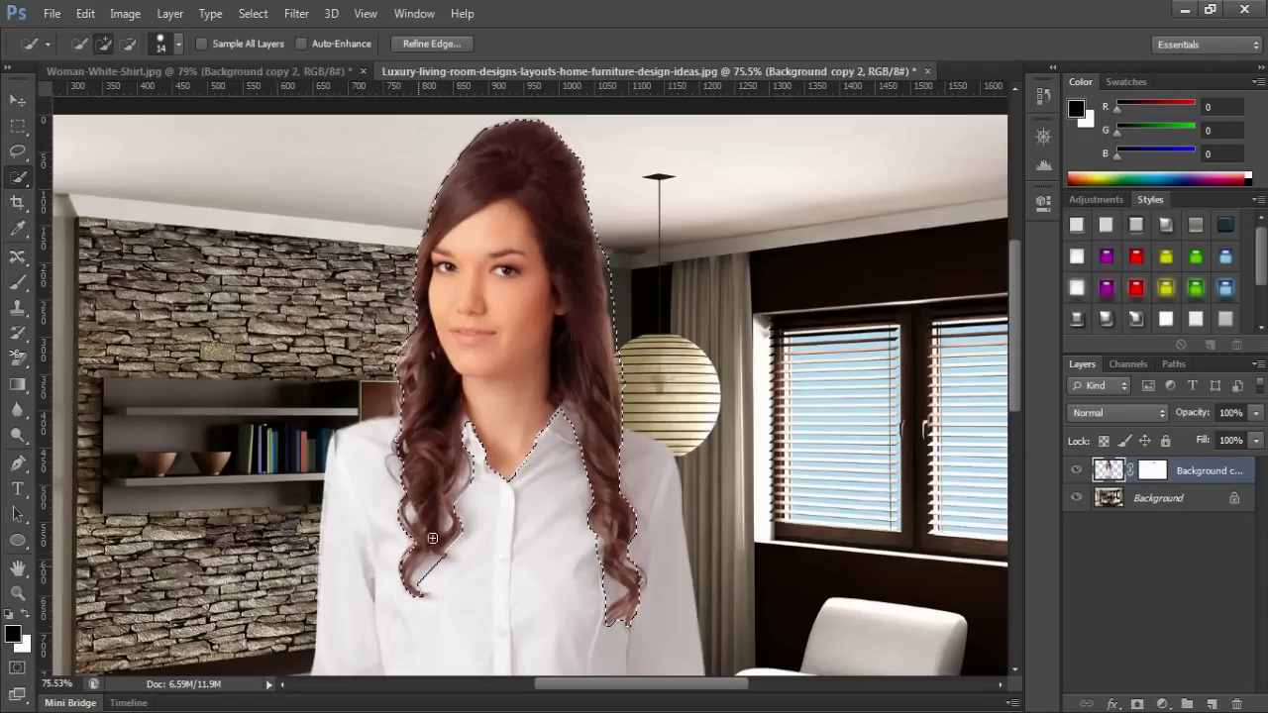
- Take the face and neck out of the hair selection and correct its edge at the crown with a 14 px brush
{"action": "left_click", "coordinate": [524, 453], "text": "alt"}
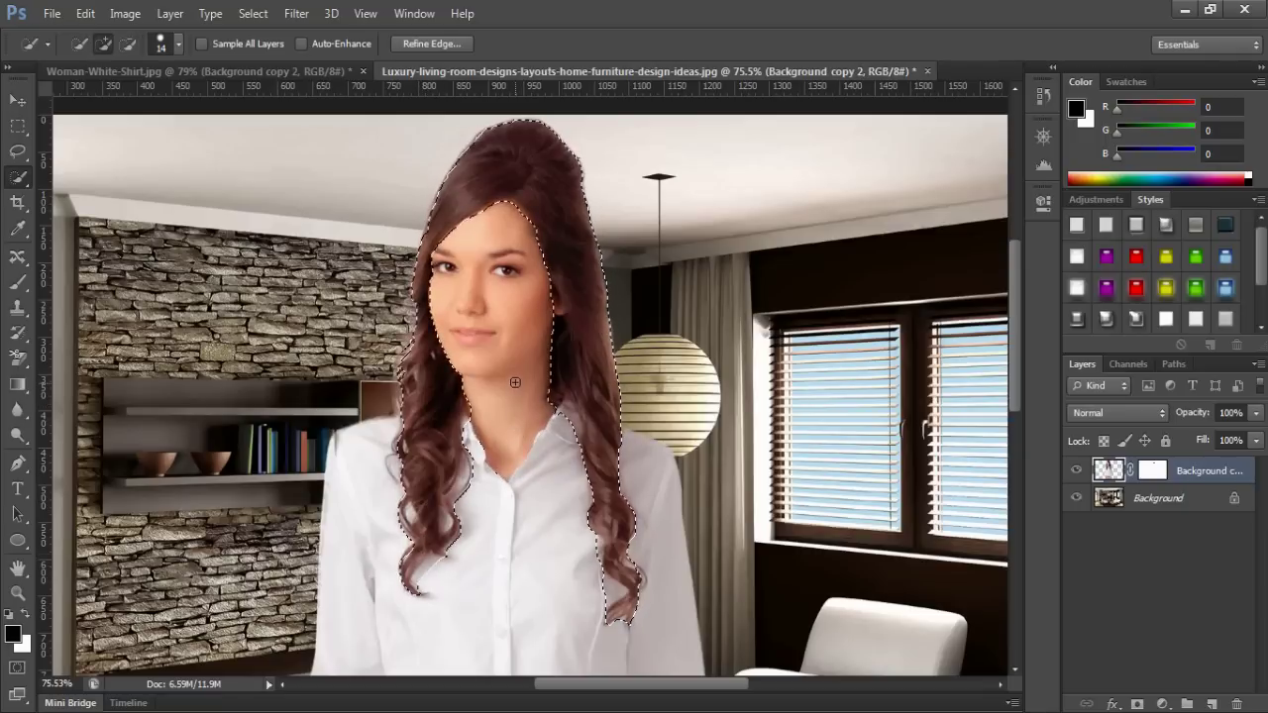
{"action": "left_click", "coordinate": [544, 406]}
{"action": "key", "text": "ctrl+z"}
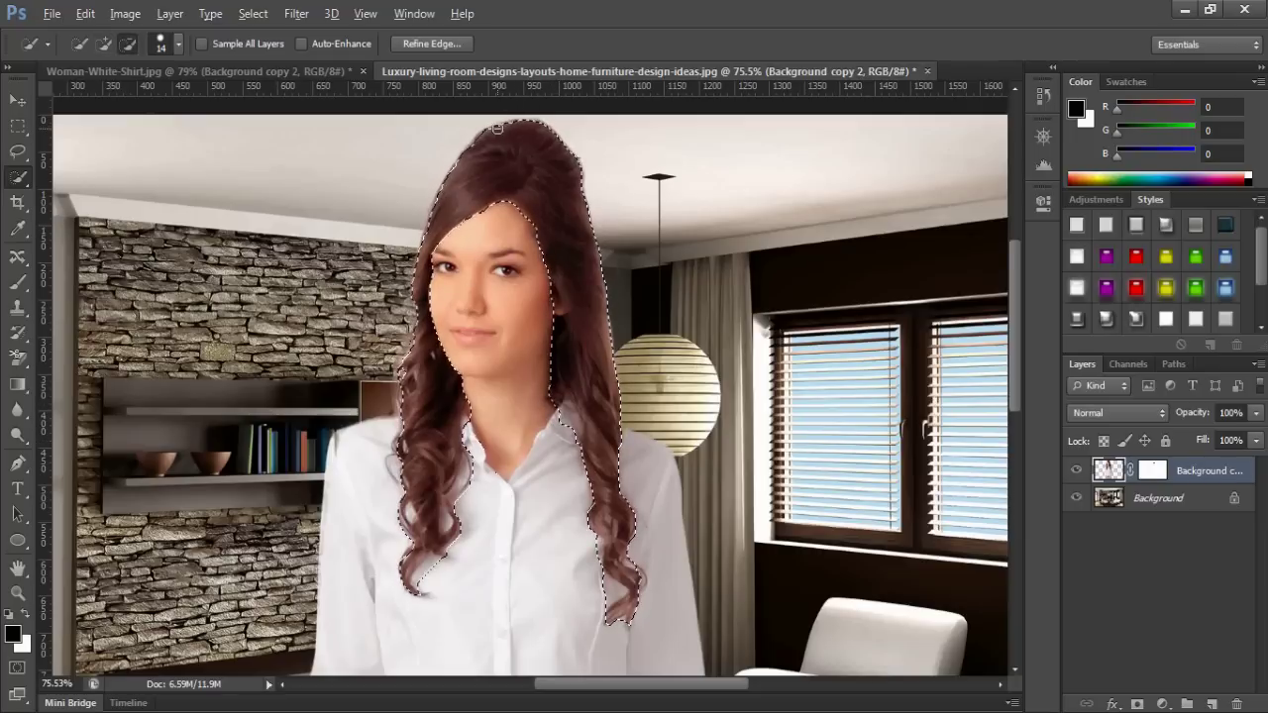
{"action": "left_click", "coordinate": [495, 129], "text": "alt"}
{"action": "left_click", "coordinate": [482, 148]}
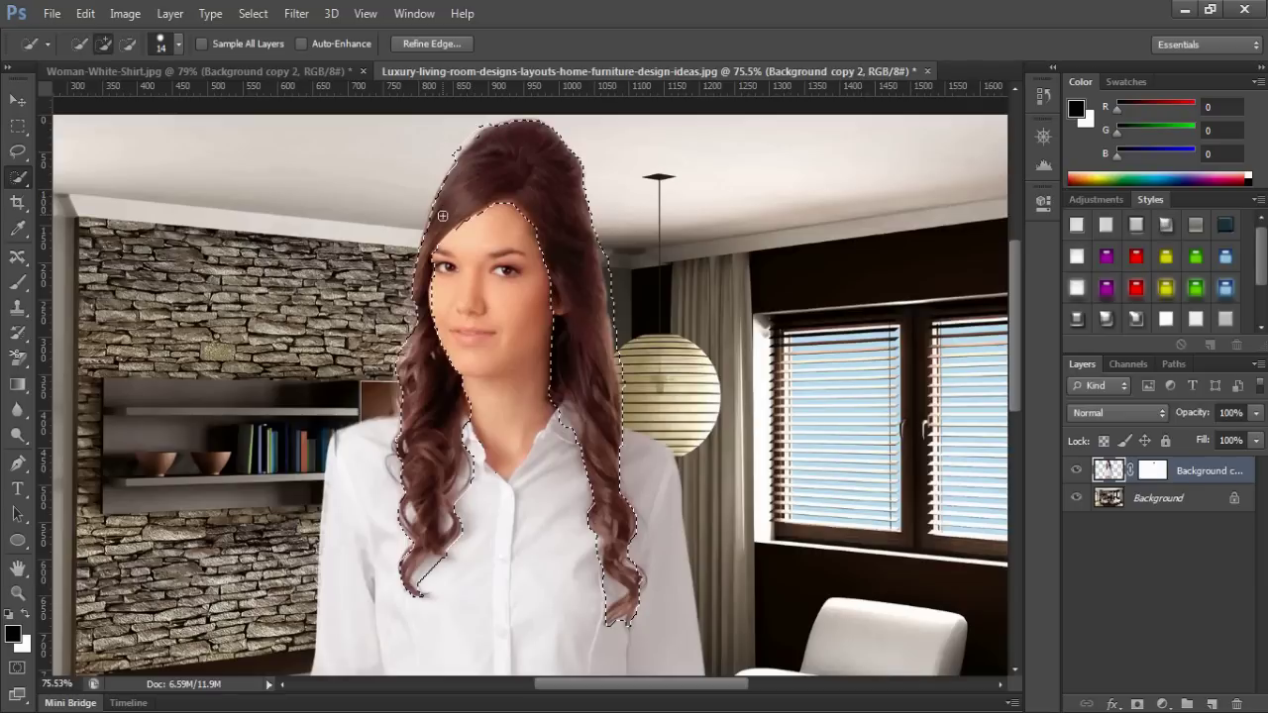
- Refine the edges of the hair selection by brushing over the curls on both sides, with Smart Radius on and radius 4.5 px
{"action": "left_click", "coordinate": [454, 49]}
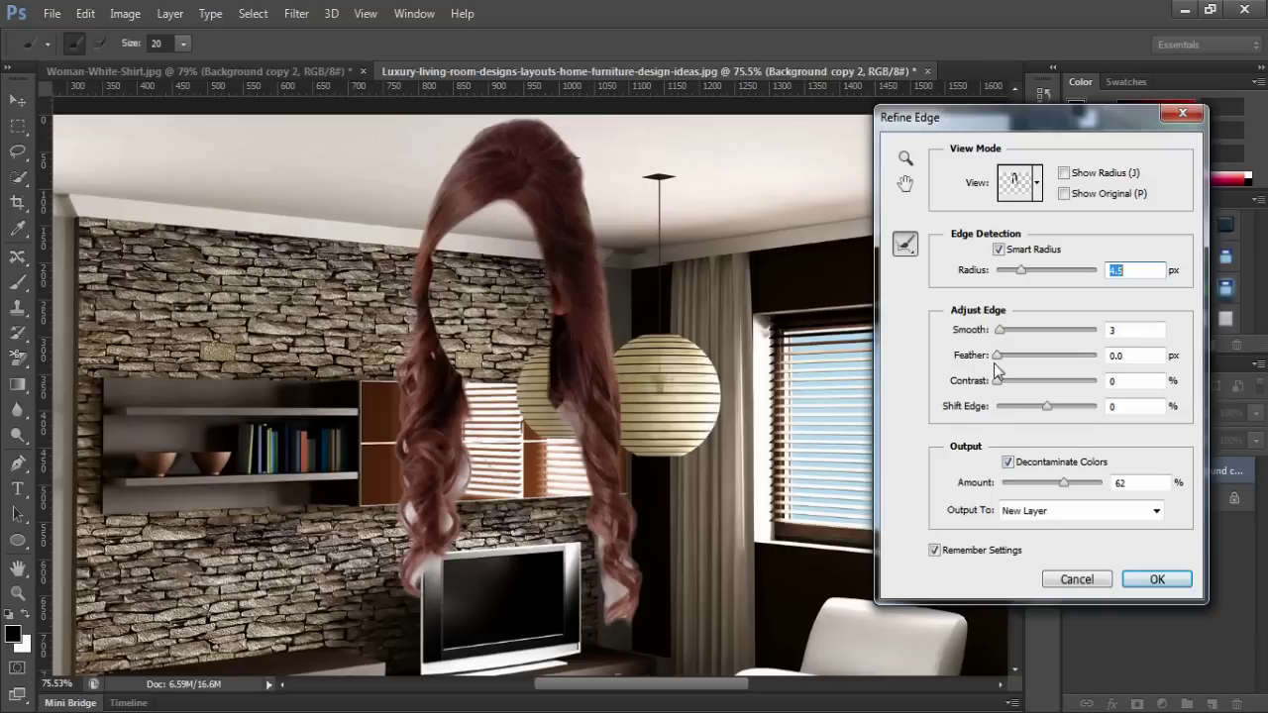
{"action": "left_click", "coordinate": [913, 244]}
{"action": "left_click_drag", "start_coordinate": [601, 538], "coordinate": [614, 606]}
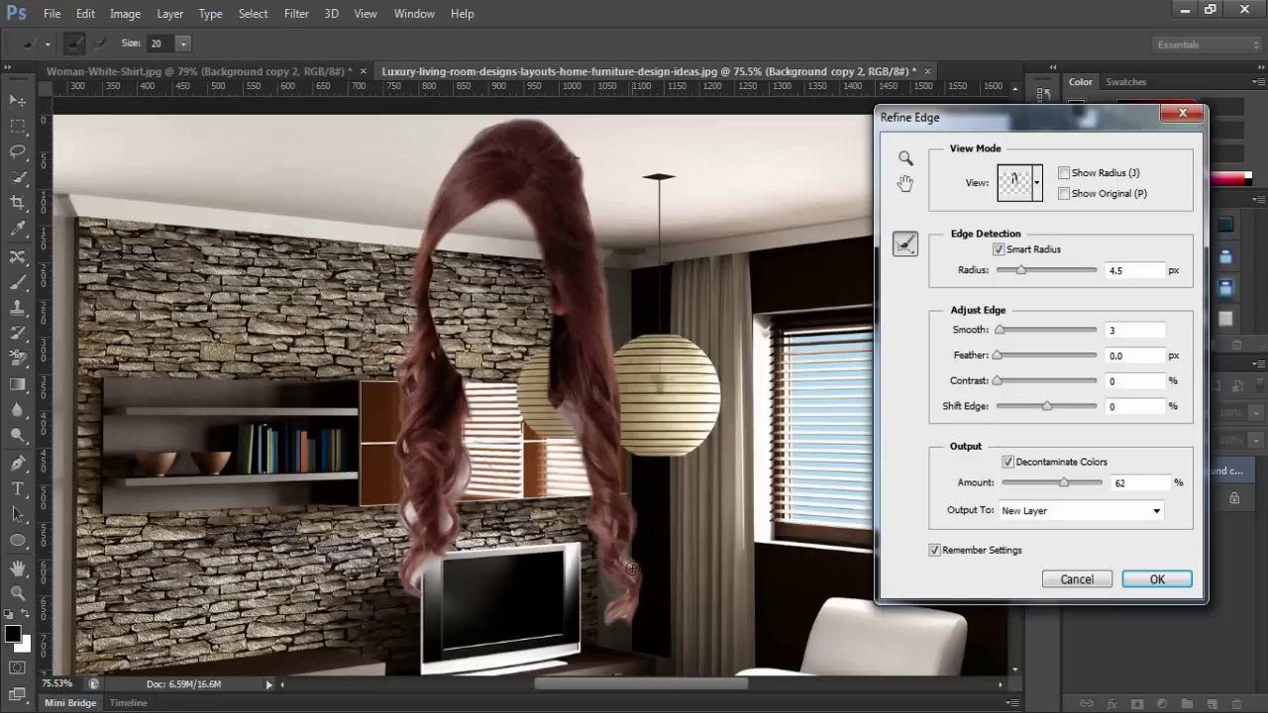
{"action": "left_click", "coordinate": [633, 568]}
{"action": "mouse_move", "coordinate": [574, 428]}
{"action": "left_mouse_down"}
{"action": "mouse_move", "coordinate": [571, 402]}
{"action": "mouse_move", "coordinate": [574, 420]}
{"action": "left_mouse_up"}
{"action": "mouse_move", "coordinate": [474, 448]}
{"action": "left_mouse_down"}
{"action": "mouse_move", "coordinate": [414, 592]}
{"action": "mouse_move", "coordinate": [398, 573]}
{"action": "left_mouse_up"}
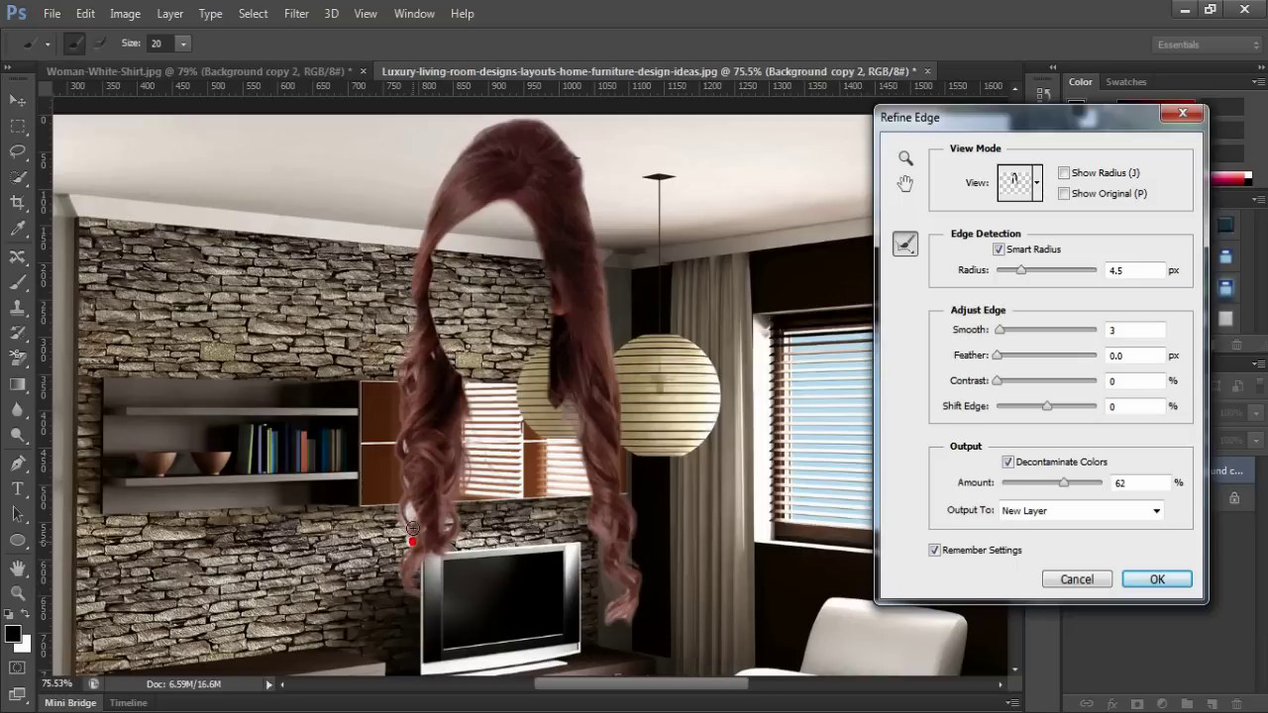
{"action": "mouse_move", "coordinate": [401, 429]}
{"action": "left_mouse_down"}
{"action": "mouse_move", "coordinate": [401, 465]}
{"action": "mouse_move", "coordinate": [420, 476]}
{"action": "left_mouse_up"}
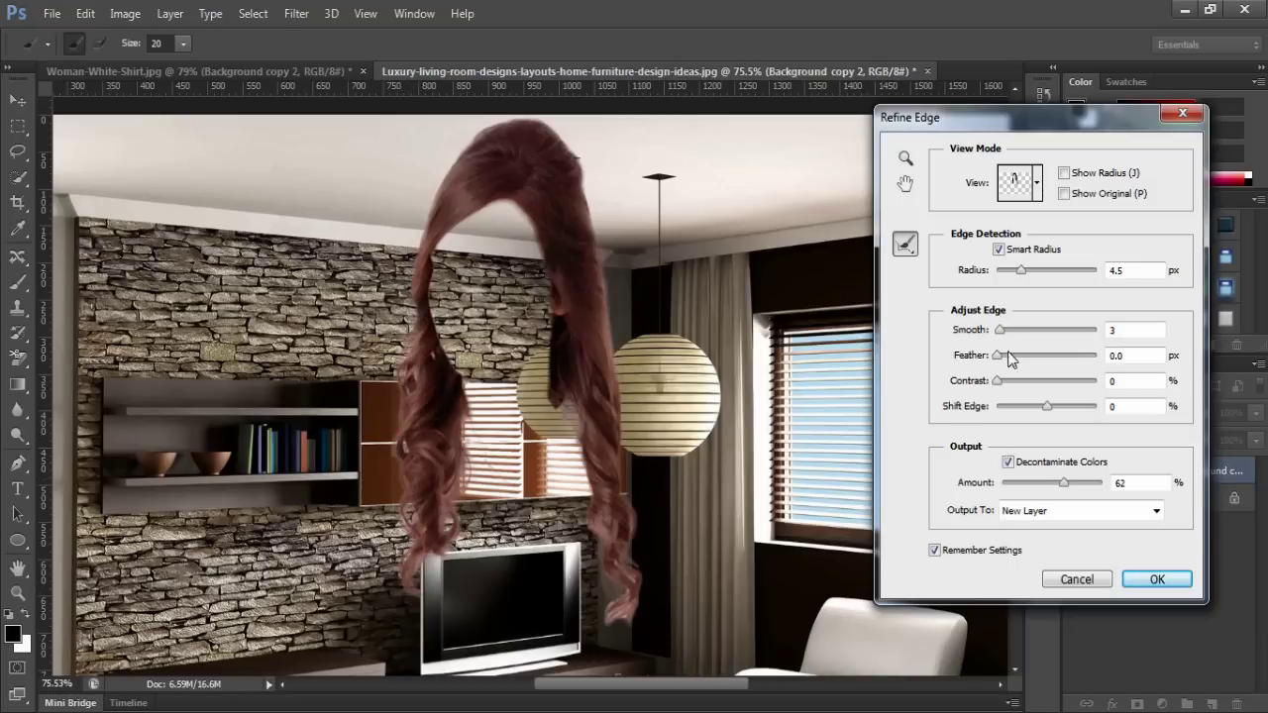
- Touch up the lowest hair tip and output the refined edge as a selection with Decontaminate Colors off
{"action": "left_click", "coordinate": [1084, 511]}
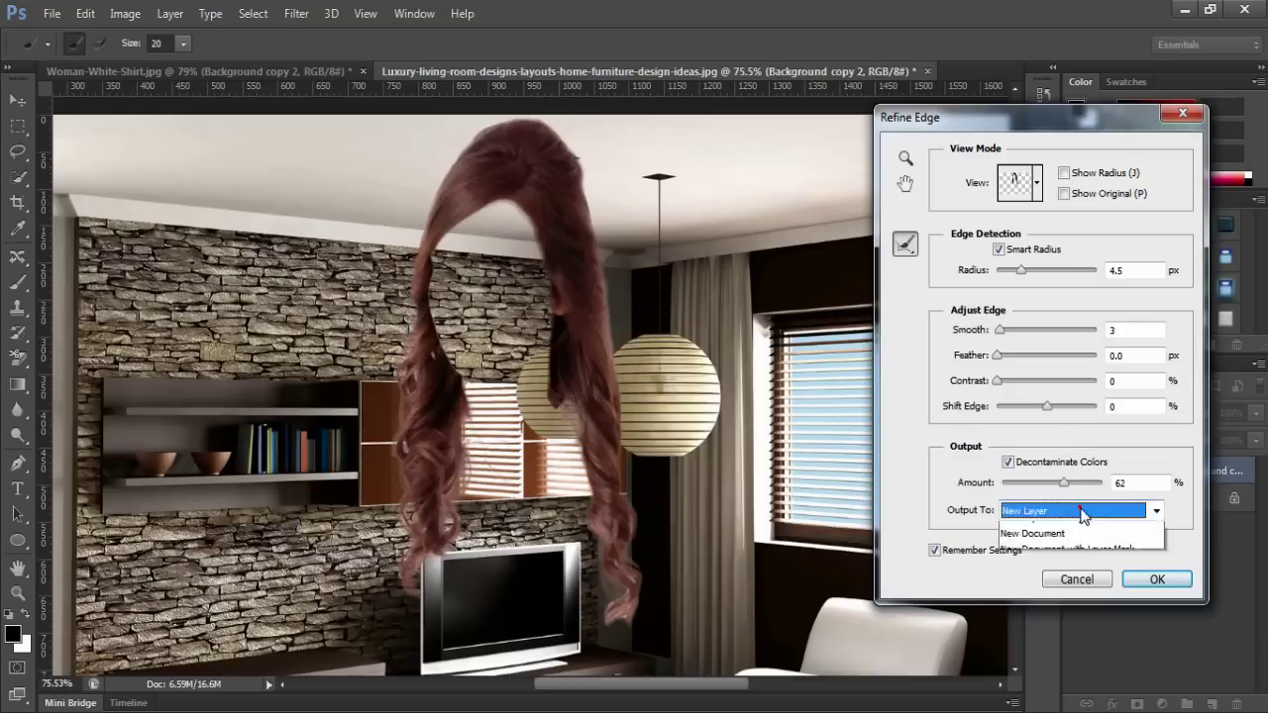
{"action": "left_click", "coordinate": [1018, 473]}
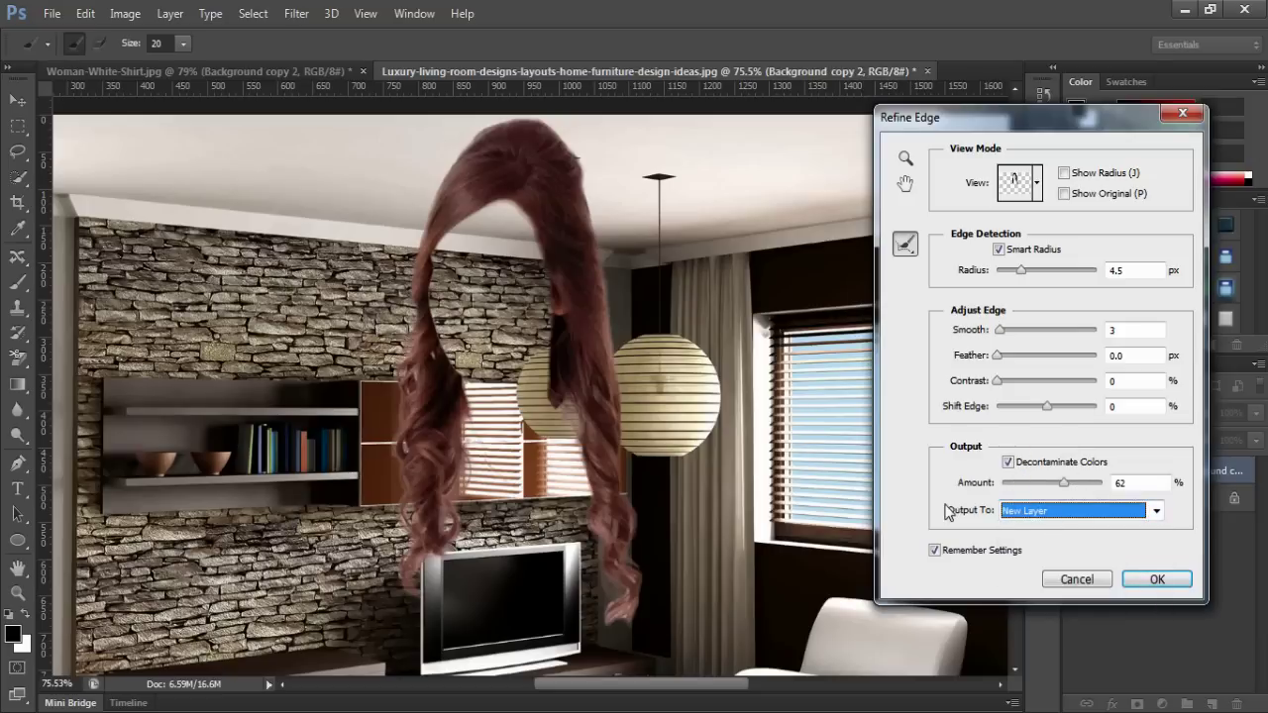
{"action": "left_click_drag", "start_coordinate": [628, 604], "coordinate": [611, 639]}
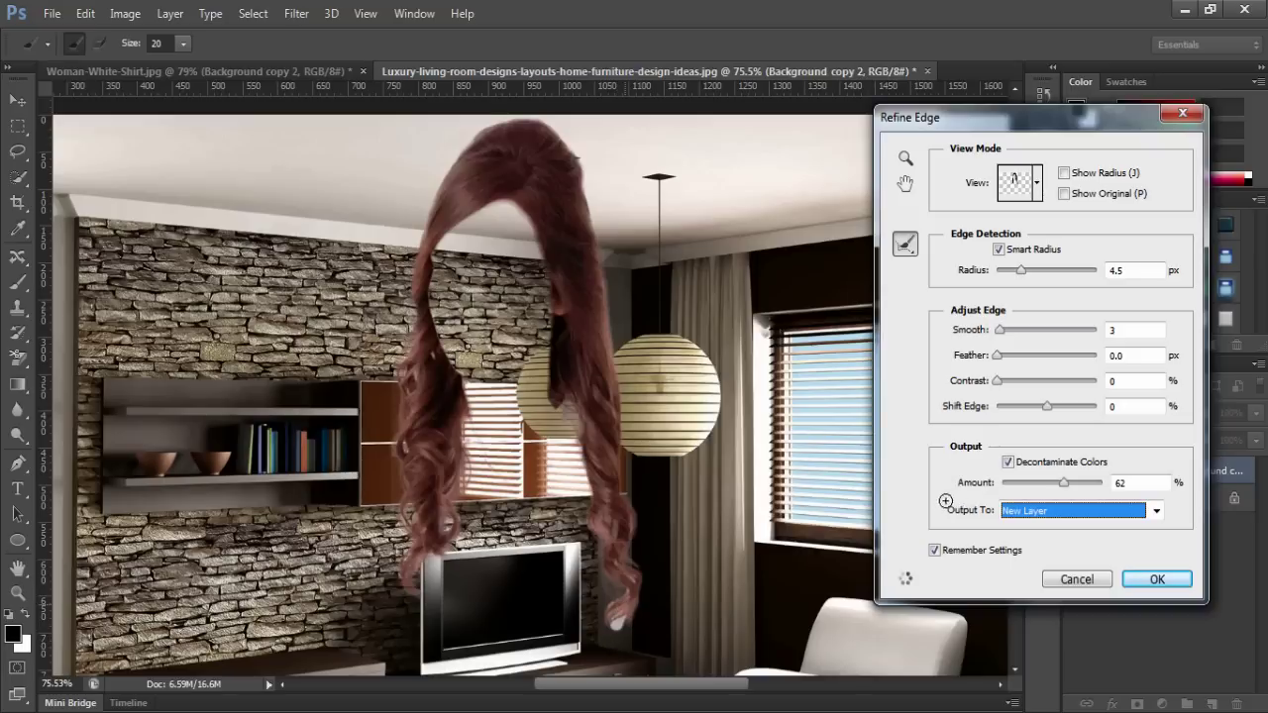
{"action": "left_click", "coordinate": [1051, 516]}
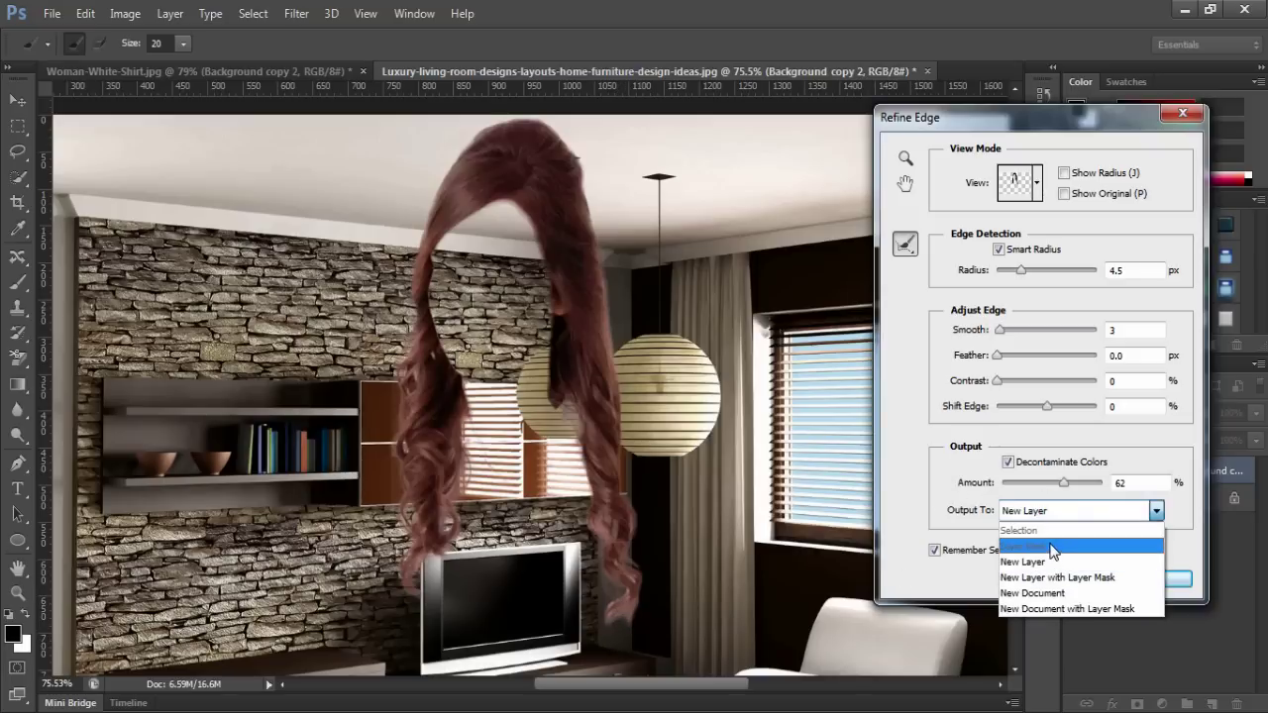
{"action": "left_click", "coordinate": [1041, 533]}
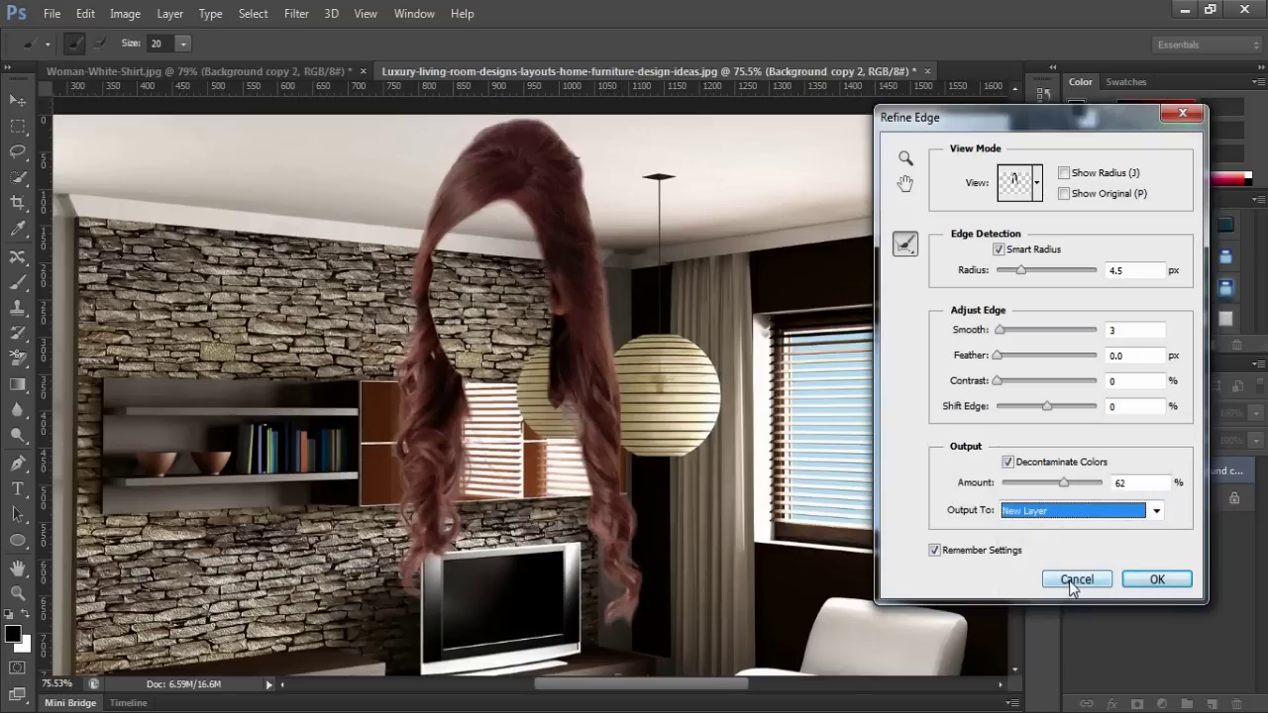
{"action": "left_click", "coordinate": [1010, 462]}
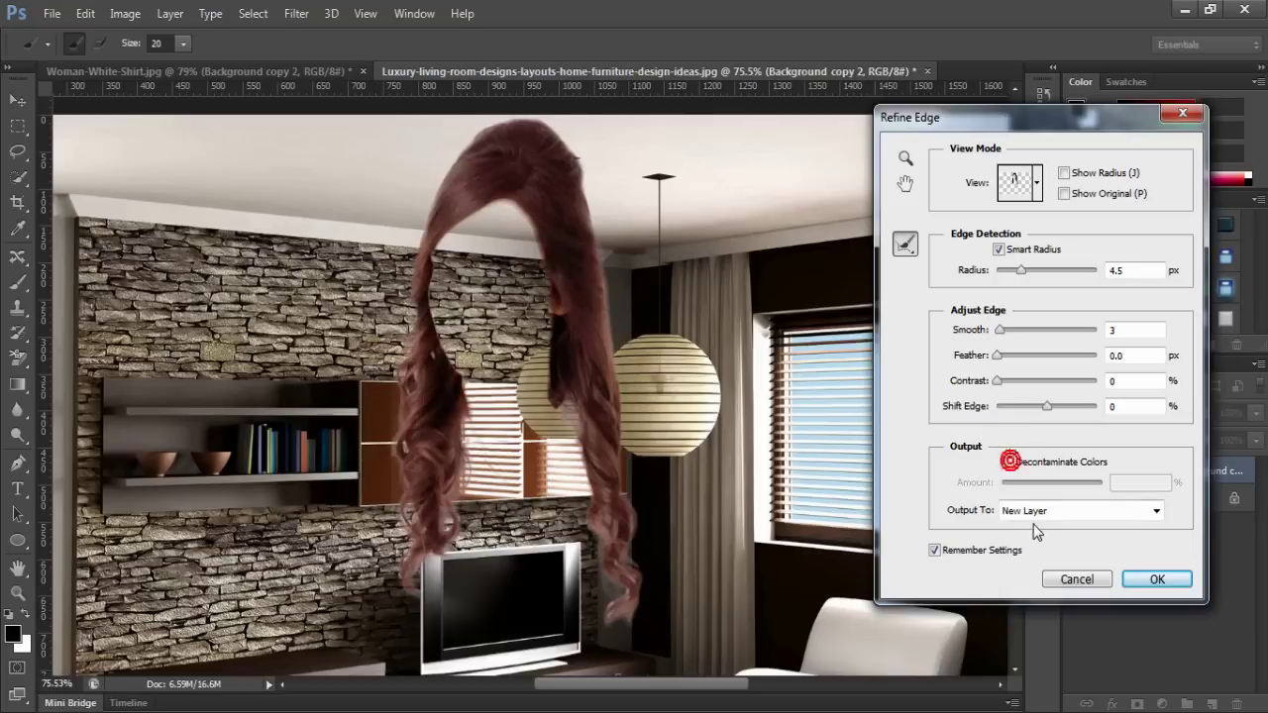
{"action": "left_click", "coordinate": [1039, 512]}
{"action": "left_click", "coordinate": [1042, 525]}
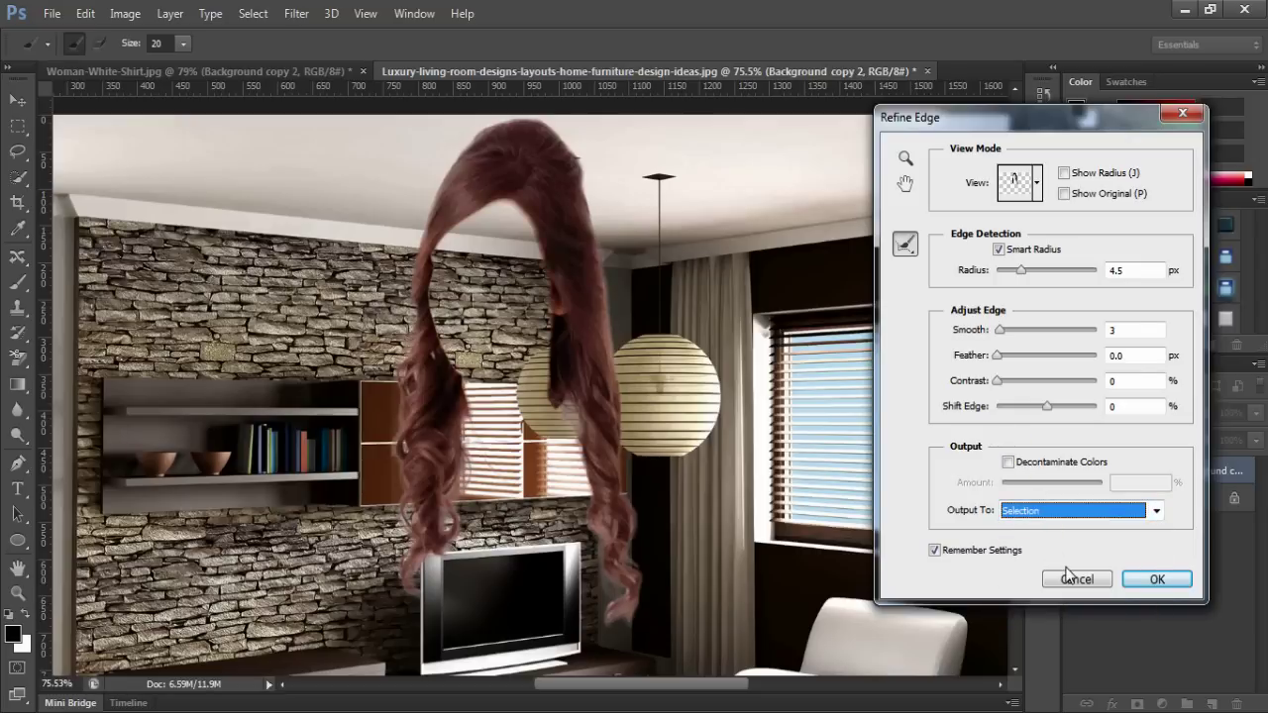
{"action": "left_click", "coordinate": [1151, 580]}
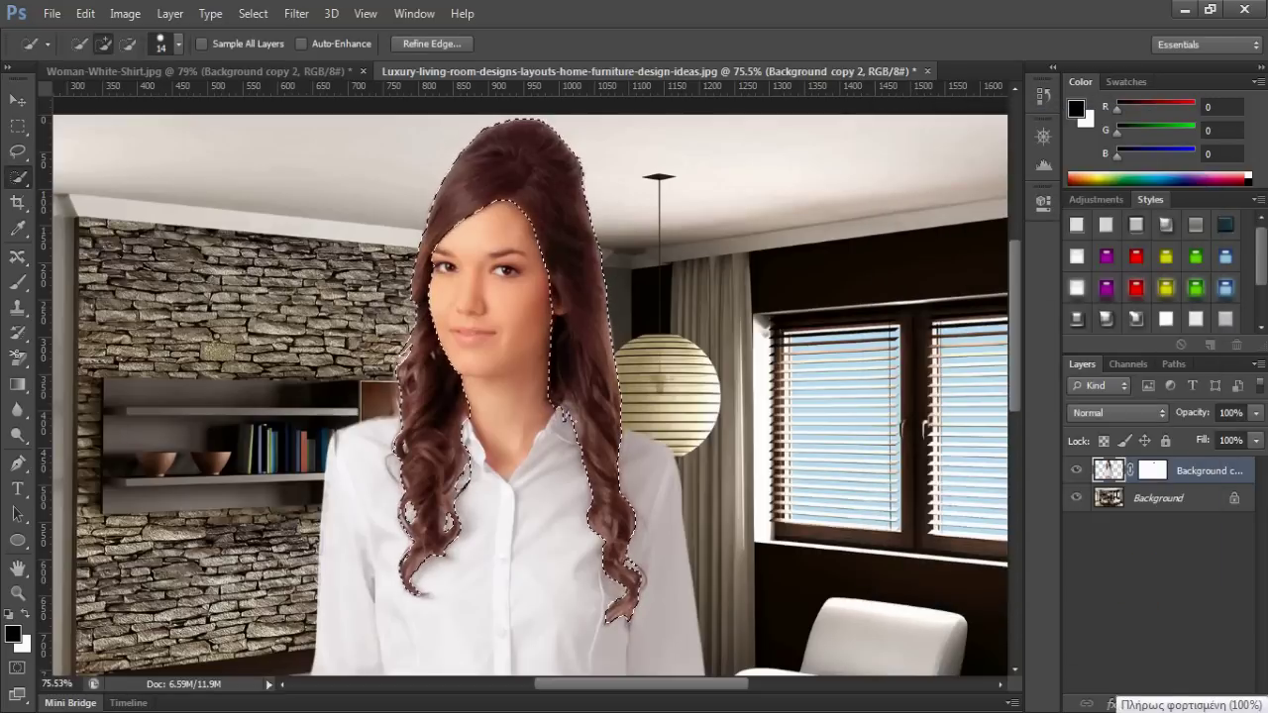
- Add a Selective Color adjustment layer limited to the selected hair and choose Neutrals as the colors to adjust
{"action": "left_click", "coordinate": [1163, 703]}
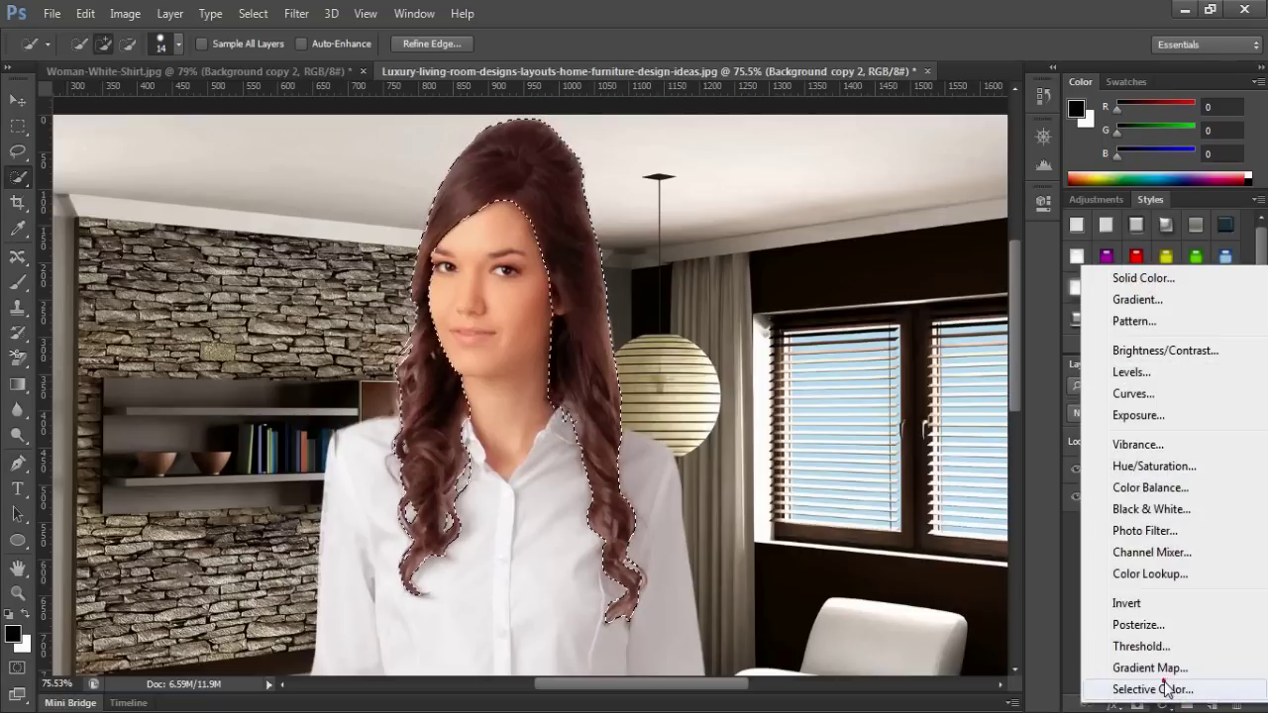
{"action": "left_click", "coordinate": [1163, 681]}
{"action": "left_click", "coordinate": [909, 283]}
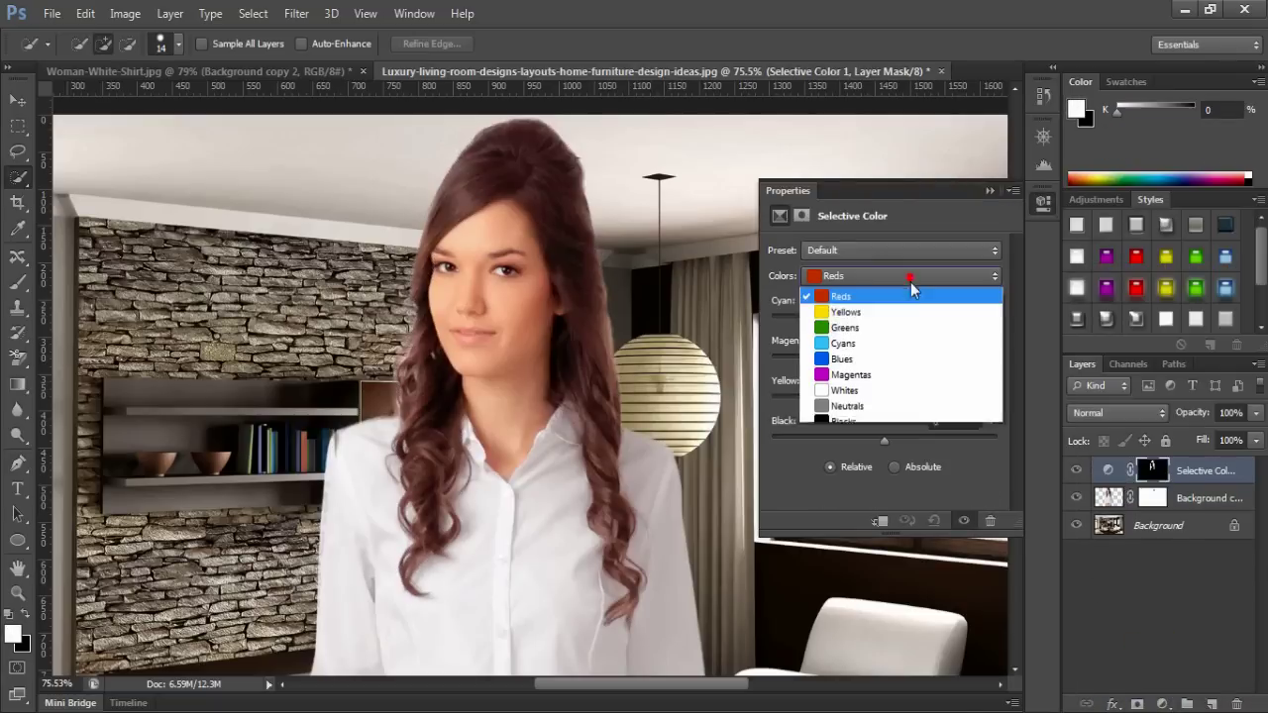
{"action": "left_click", "coordinate": [887, 400]}
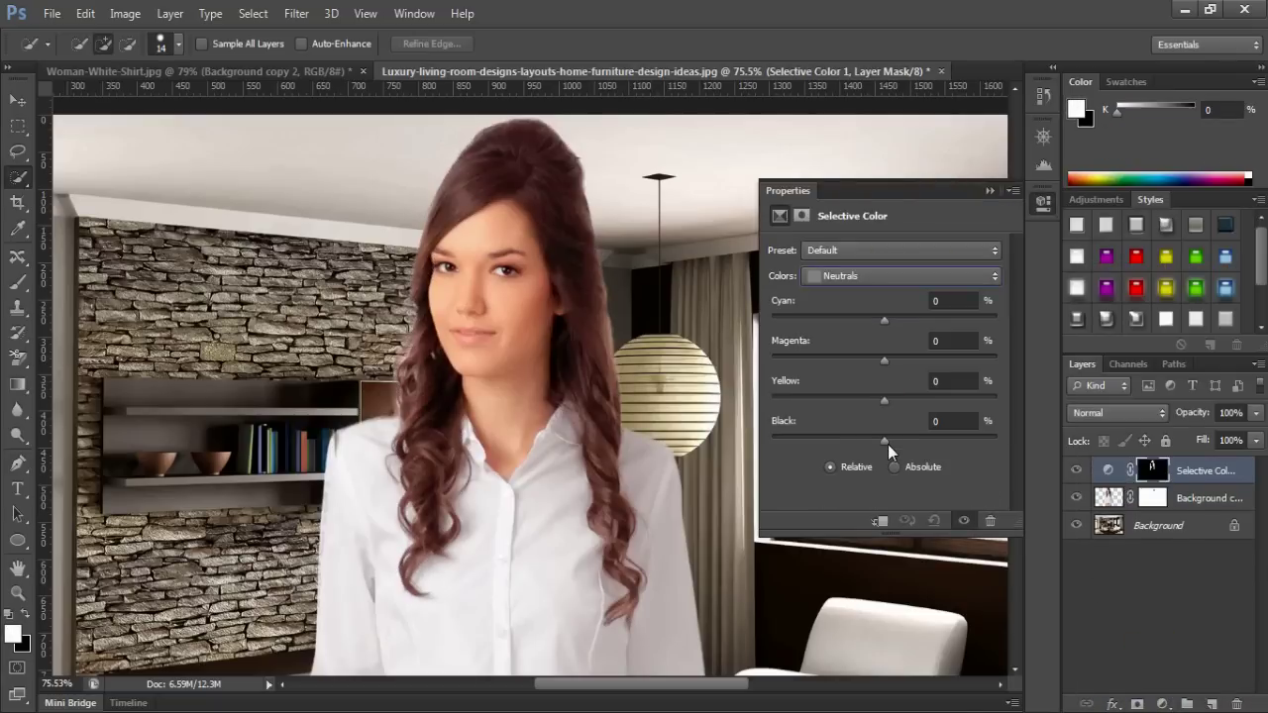
- Tint the hair a muted reddish brown by reducing cyan and yellow in the Neutrals, with magenta -2% and black +3%
{"action": "mouse_move", "coordinate": [887, 444]}
{"action": "left_mouse_down"}
{"action": "mouse_move", "coordinate": [864, 438]}
{"action": "mouse_move", "coordinate": [888, 438]}
{"action": "left_mouse_up"}
{"action": "left_click_drag", "start_coordinate": [882, 327], "coordinate": [856, 317]}
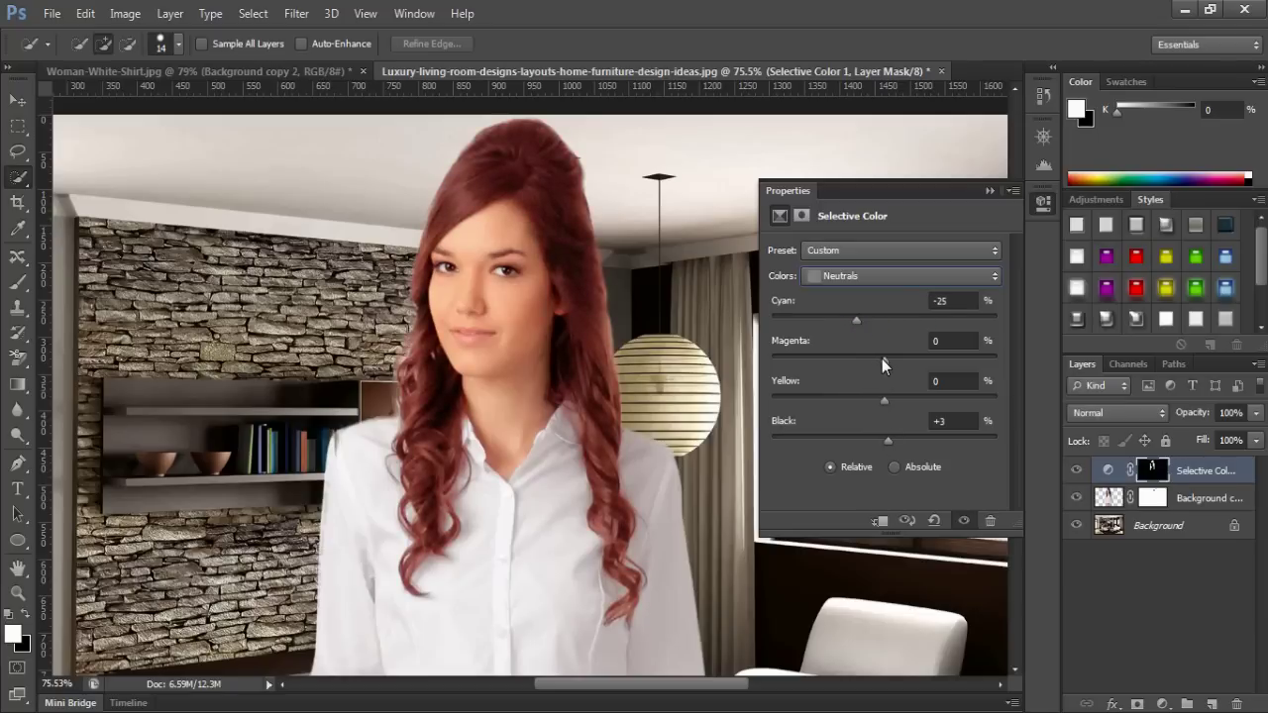
{"action": "mouse_move", "coordinate": [881, 358]}
{"action": "left_mouse_down"}
{"action": "mouse_move", "coordinate": [874, 349]}
{"action": "mouse_move", "coordinate": [896, 343]}
{"action": "mouse_move", "coordinate": [882, 347]}
{"action": "left_mouse_up"}
{"action": "mouse_move", "coordinate": [862, 395]}
{"action": "left_mouse_down"}
{"action": "mouse_move", "coordinate": [815, 397]}
{"action": "mouse_move", "coordinate": [867, 394]}
{"action": "left_mouse_up"}
{"action": "left_click_drag", "start_coordinate": [871, 395], "coordinate": [865, 326]}
{"action": "left_click", "coordinate": [989, 189]}
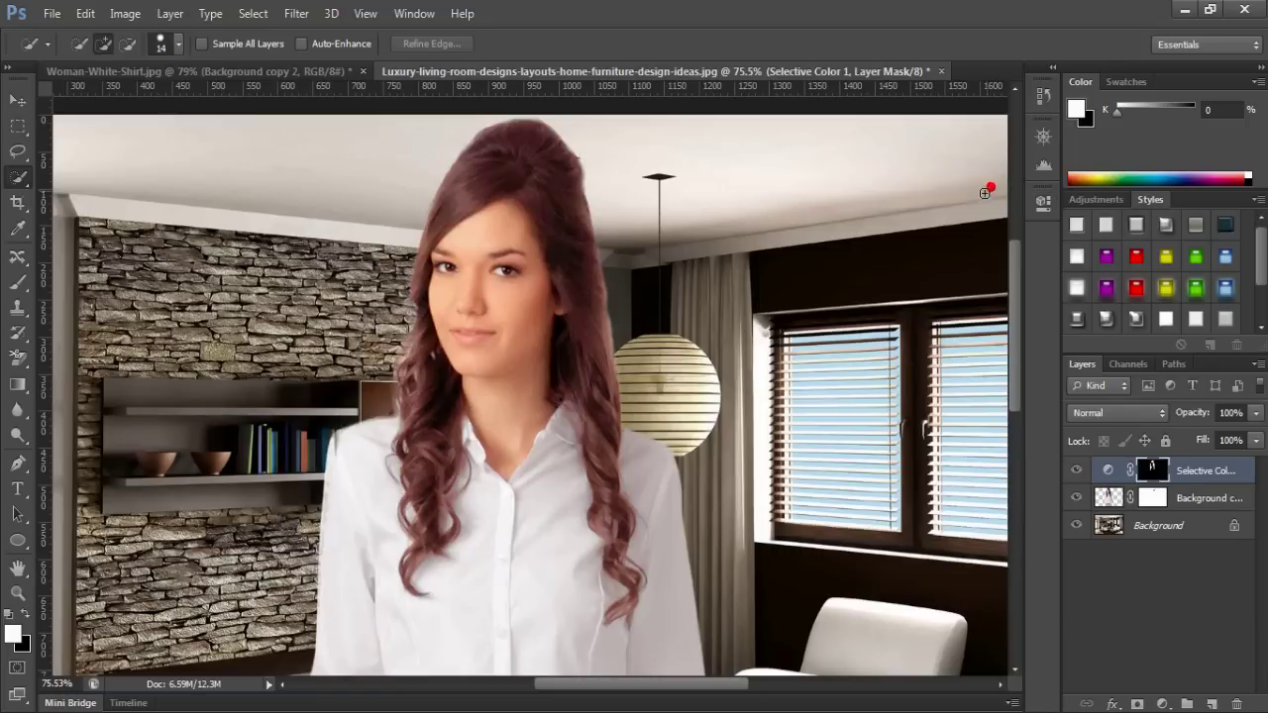
{"action": "scroll", "coordinate": [672, 335], "scroll_direction": "down", "scroll_amount": 5}
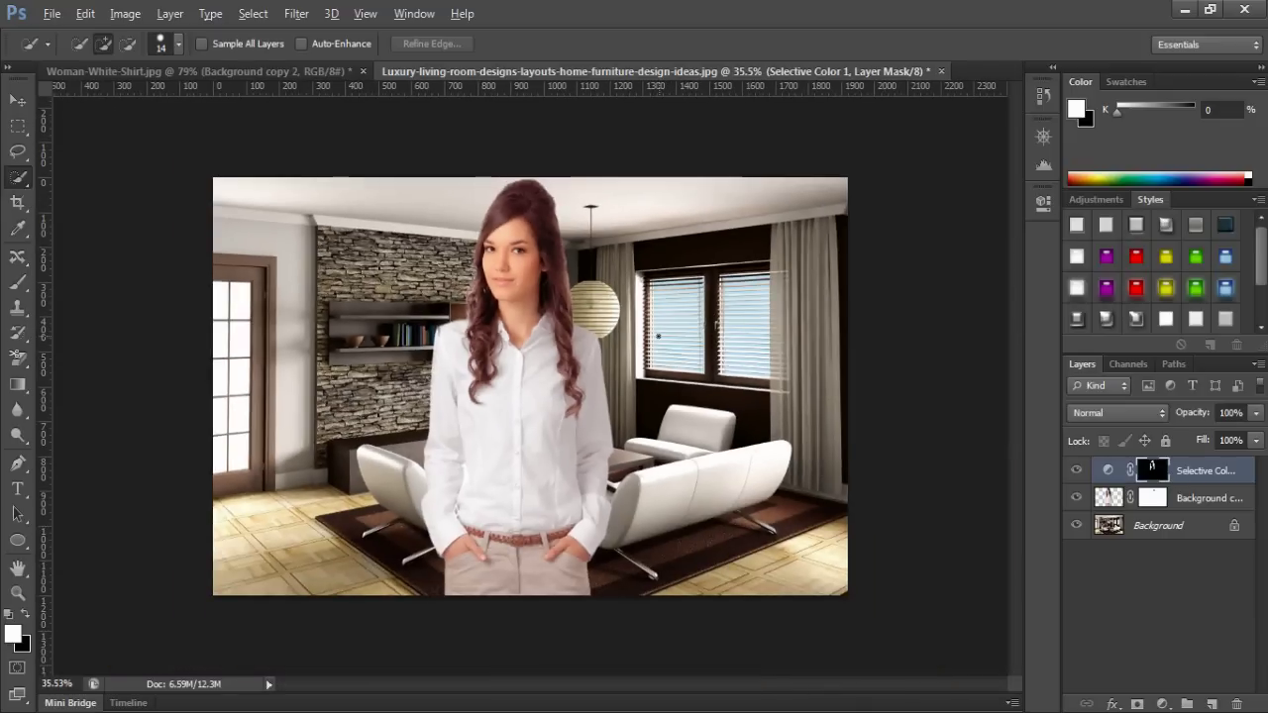